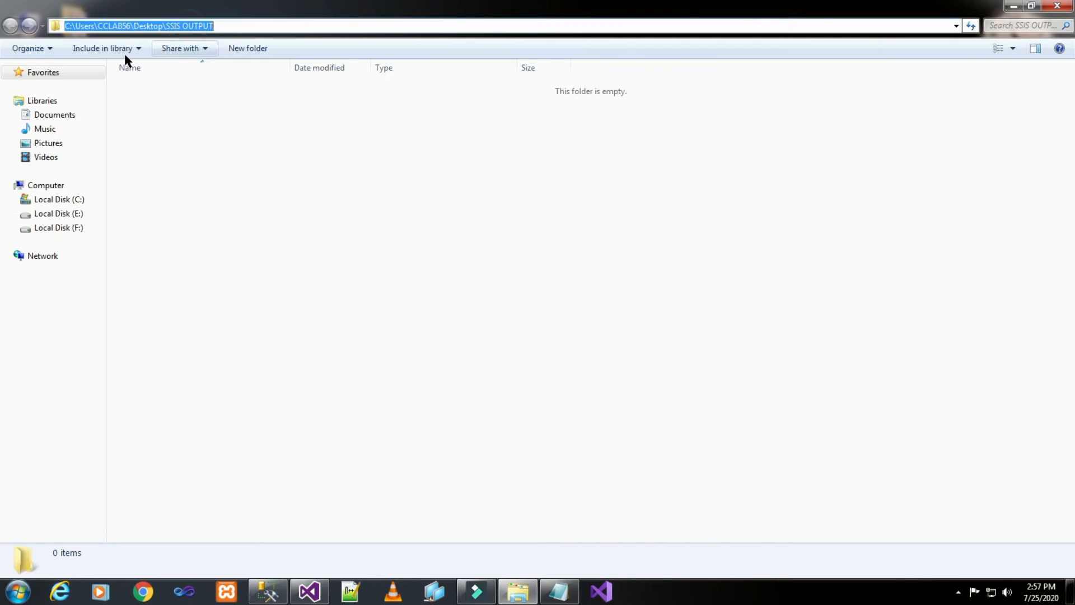
- Switch to SQL Server Management Studio, run the SELECT TOP 1000 query on Customer_01 and look through its rows
left_click(1013, 5)
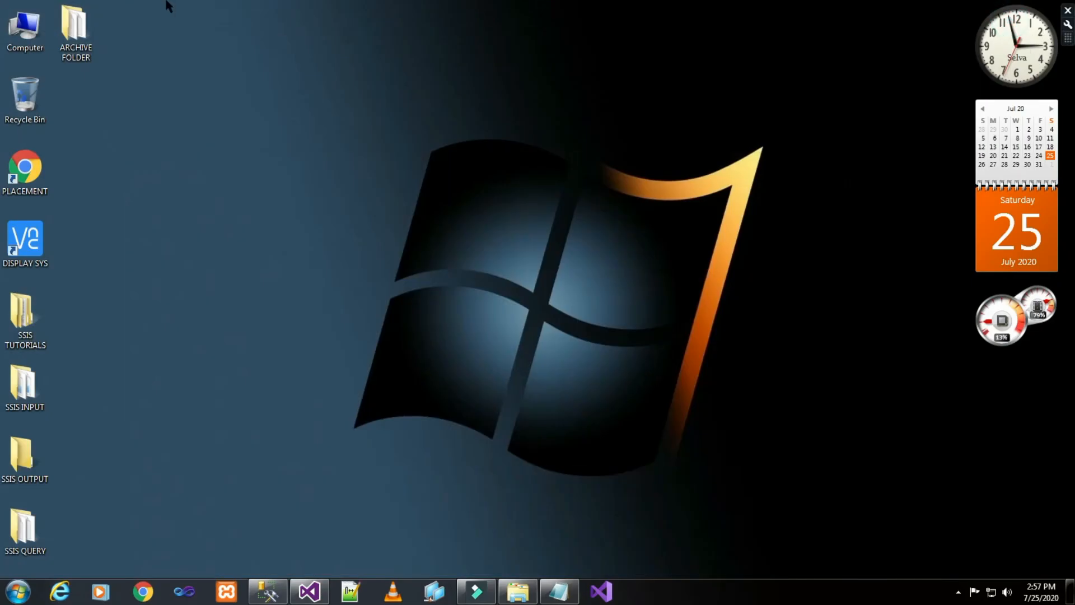
left_click(267, 591)
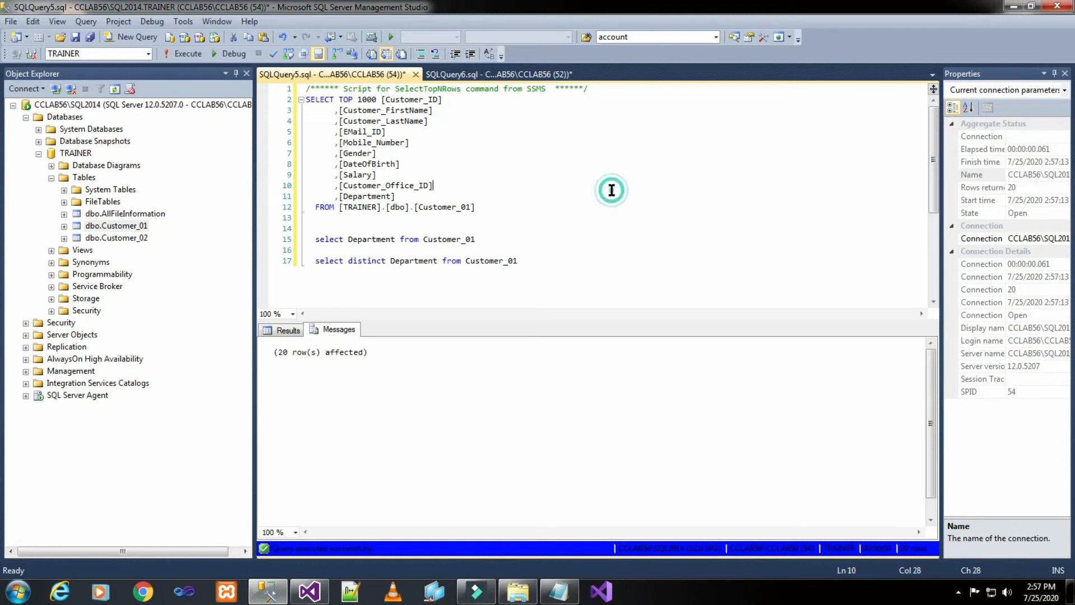
left_click_drag(486, 207, 305, 99)
left_click(187, 54)
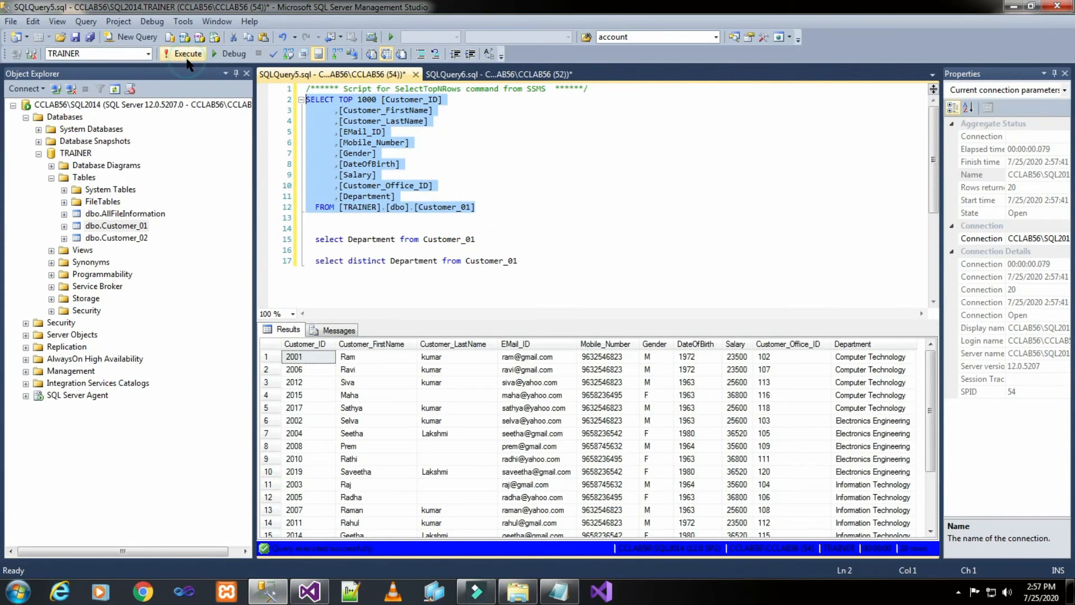
left_click_drag(929, 378, 942, 465)
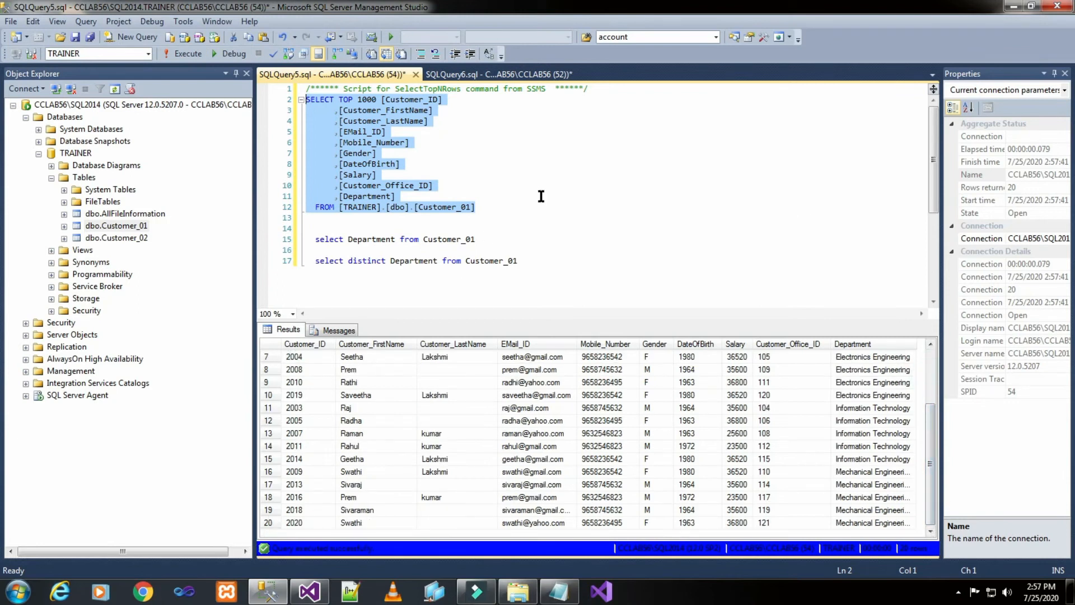
- Run only the "select Department from Customer_01" query and look through the returned departments
left_click(553, 218)
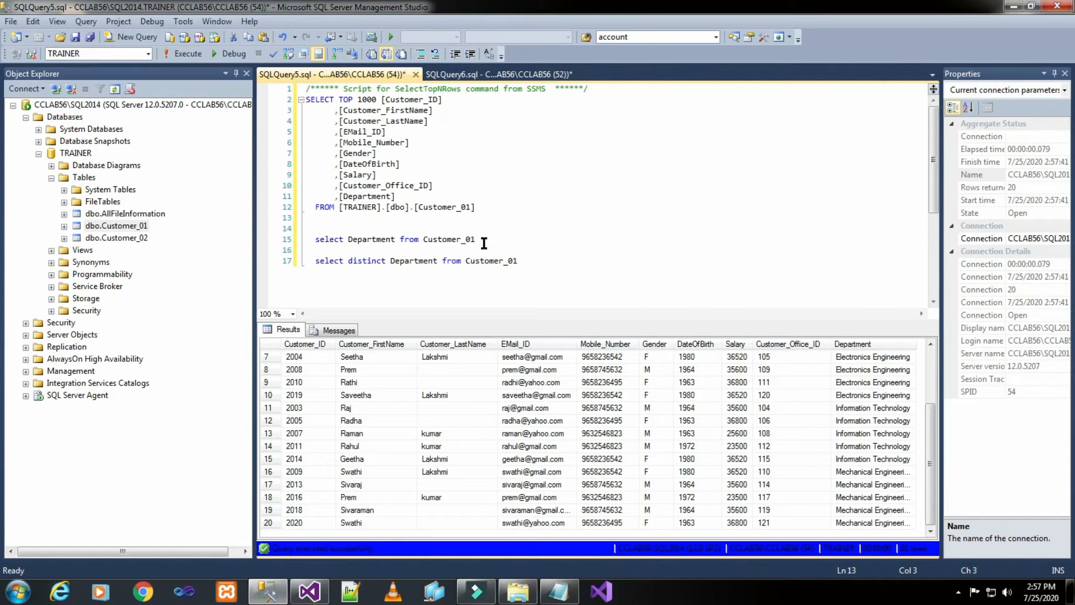
left_click_drag(482, 240, 307, 227)
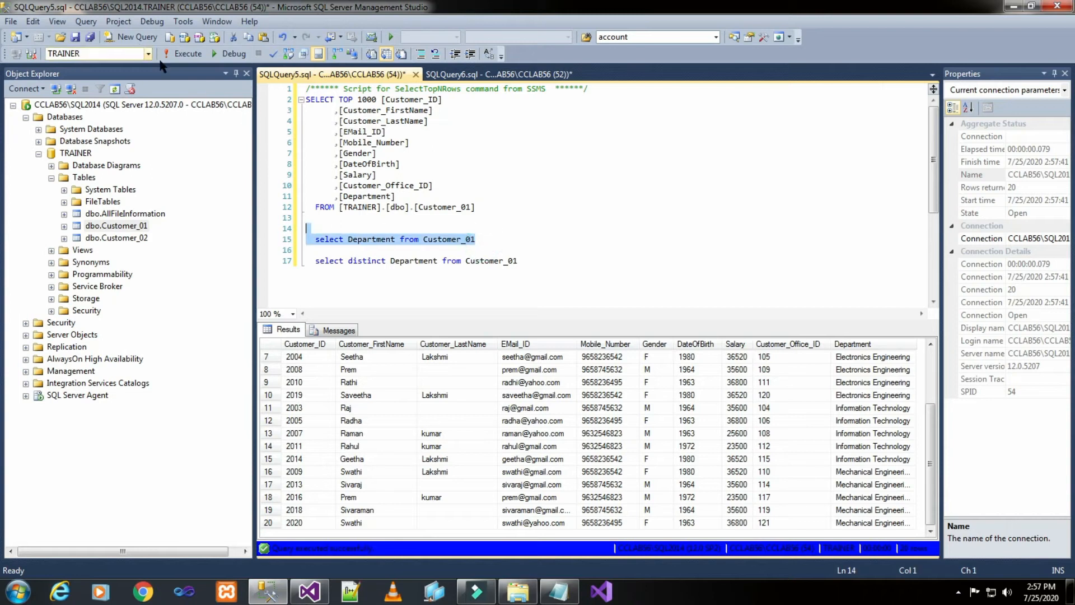
left_click(183, 54)
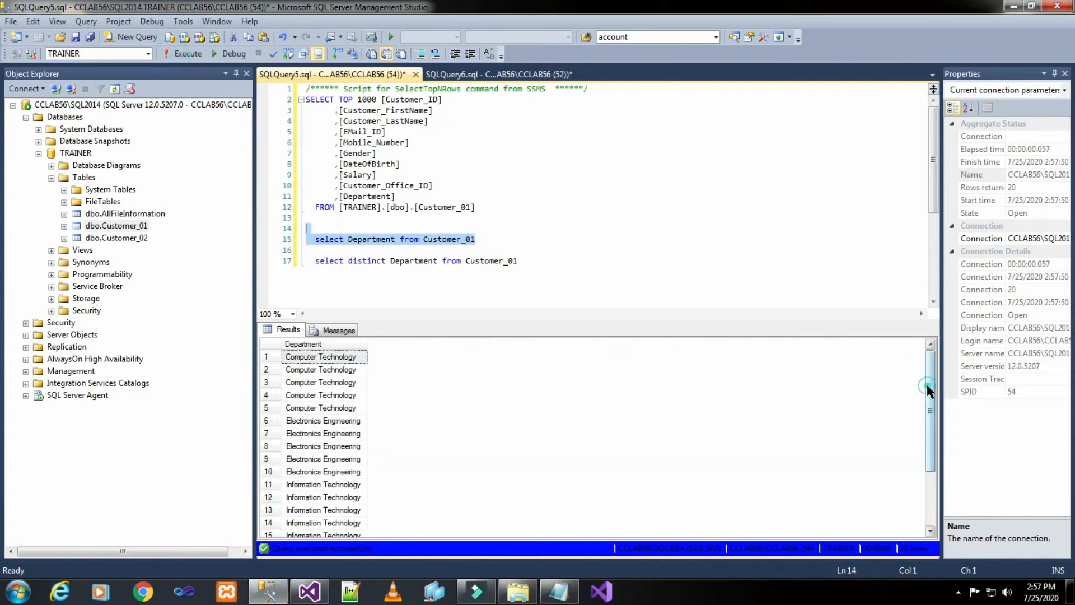
left_click_drag(927, 390, 927, 443)
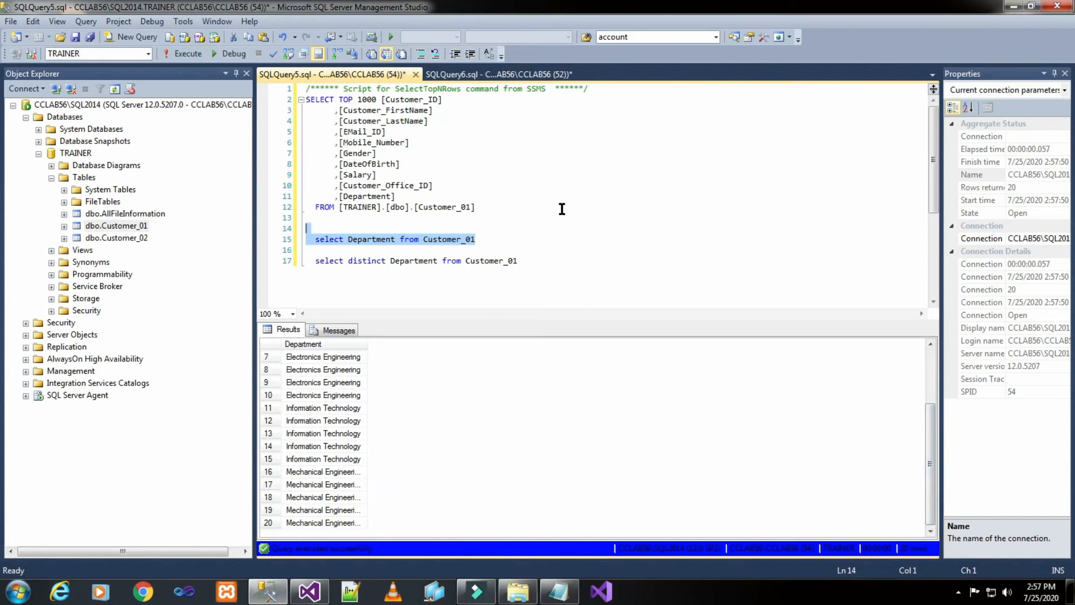
- Run only the "select distinct Department from Customer_01" query and check the contents of the SSIS OUTPUT folder
left_click(600, 259)
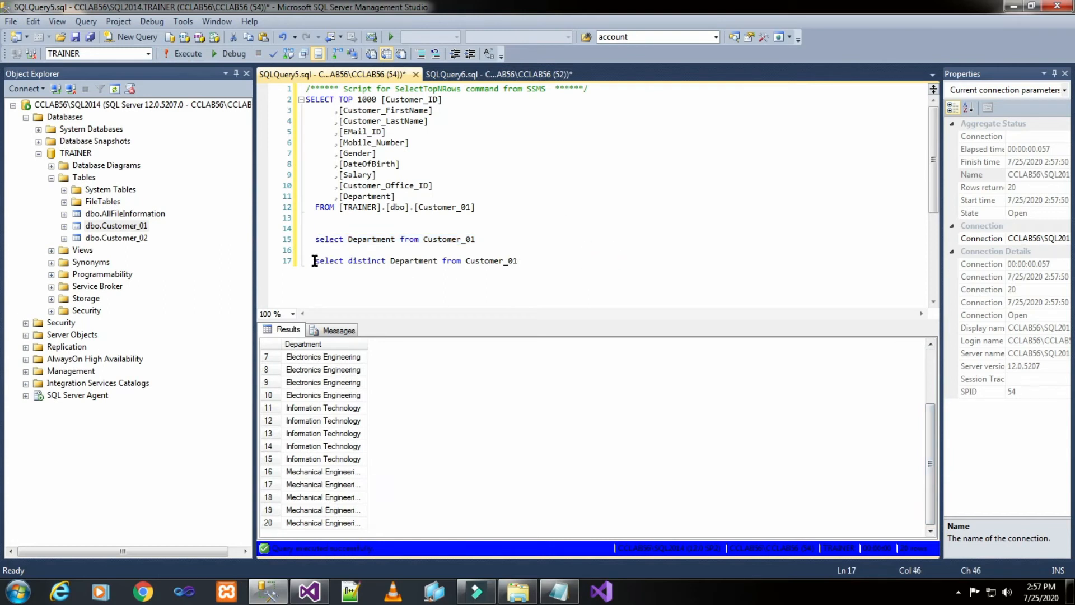
left_click_drag(314, 261, 515, 265)
left_click(185, 55)
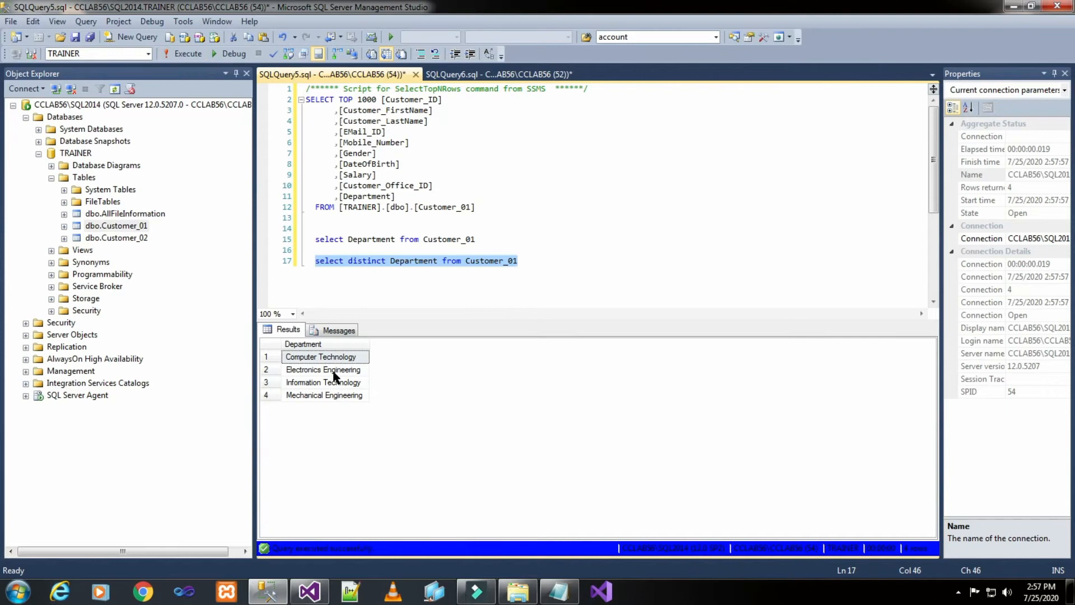
left_click(520, 593)
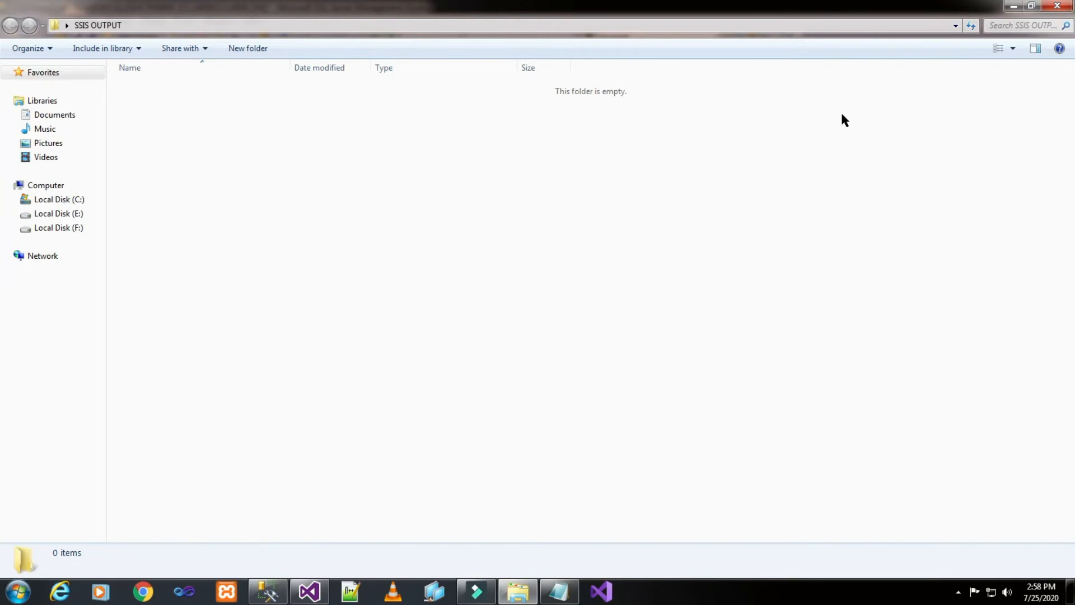
left_click(1013, 5)
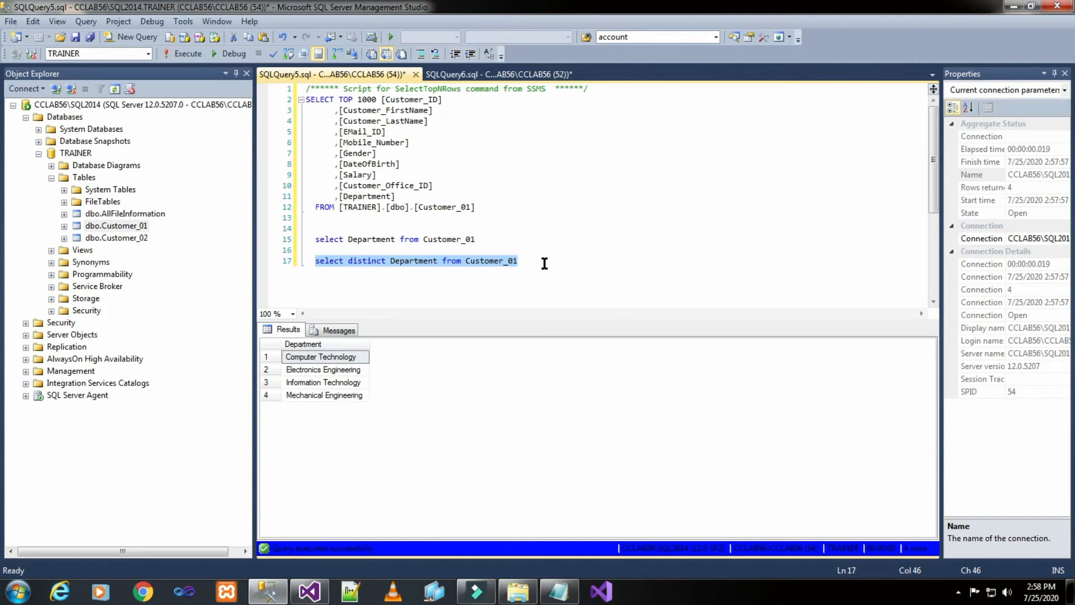
- Copy the package name LoadMultipleTextFilesFromSQLTable from the Test file in Notepad
left_click(558, 591)
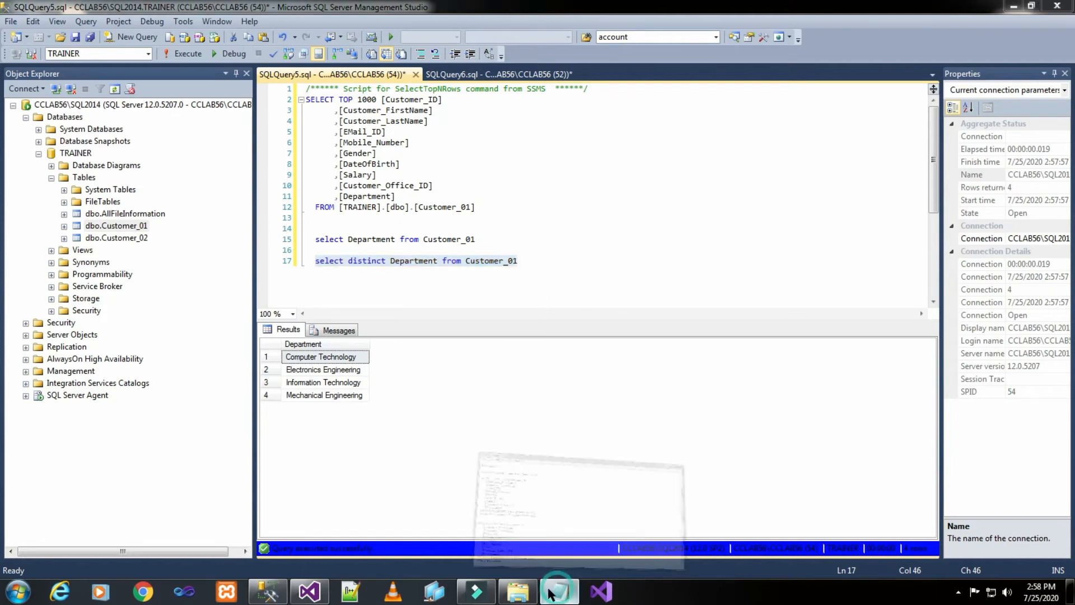
left_click(578, 161)
scroll(590, 282, "up", 1)
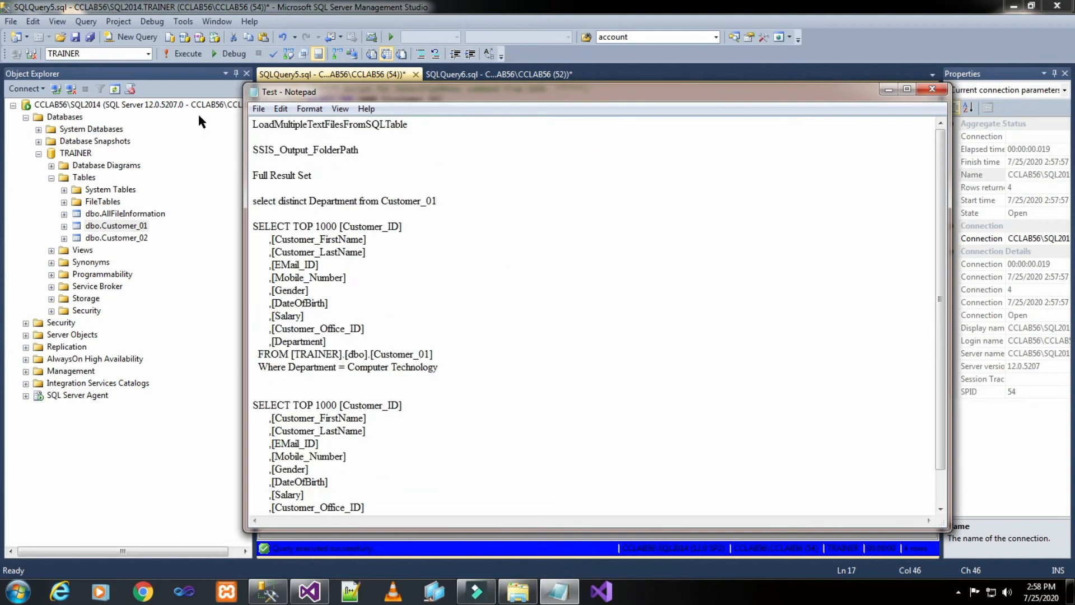
left_click_drag(252, 124, 340, 127)
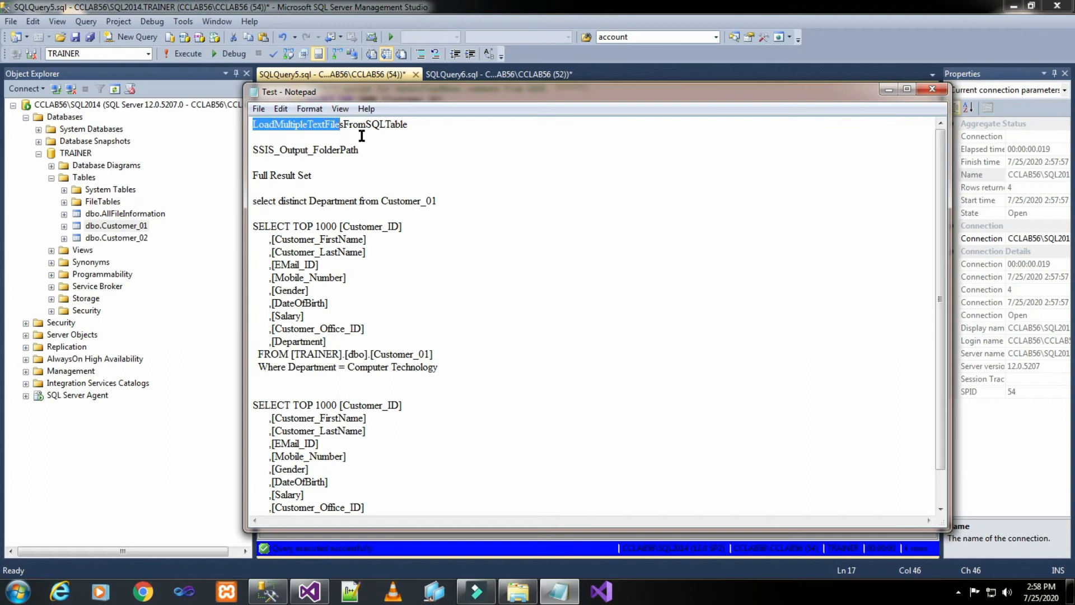
left_click(361, 135)
left_click_drag(342, 124, 412, 125)
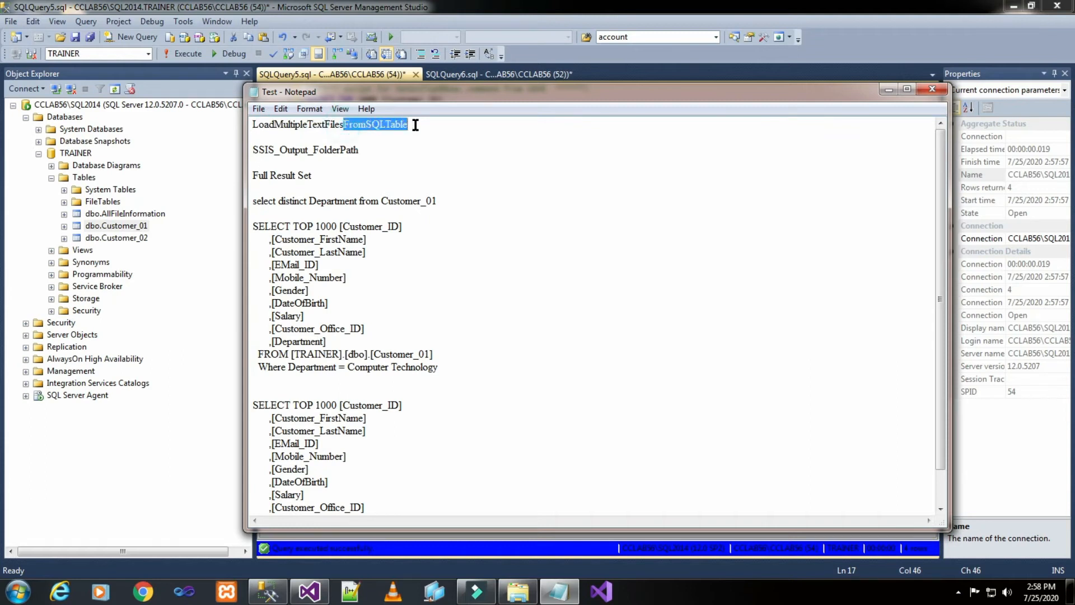
left_click(432, 133)
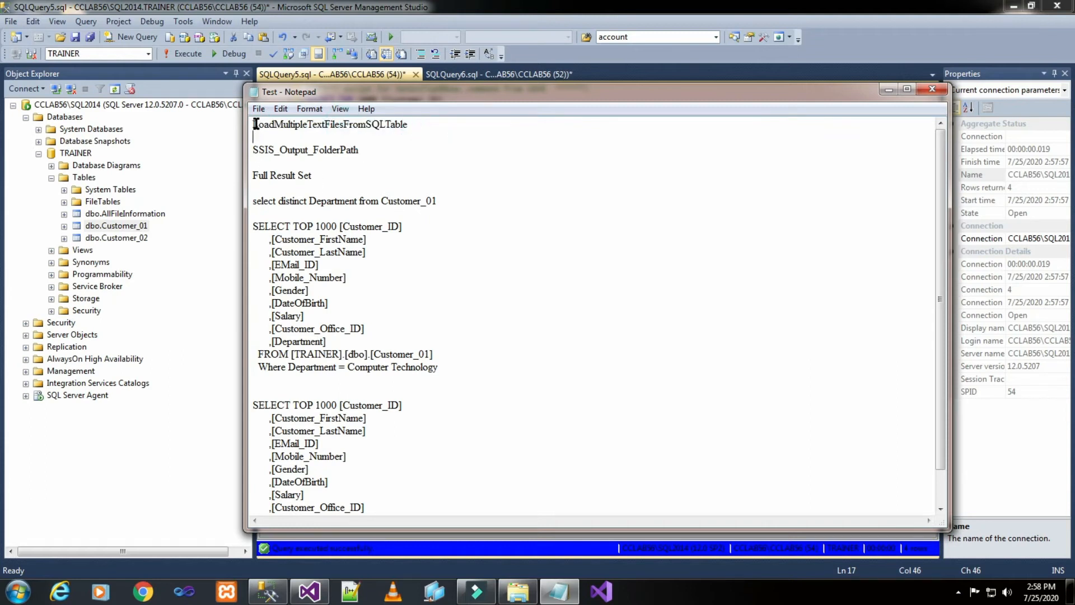
left_click_drag(252, 124, 407, 124)
right_click(393, 122)
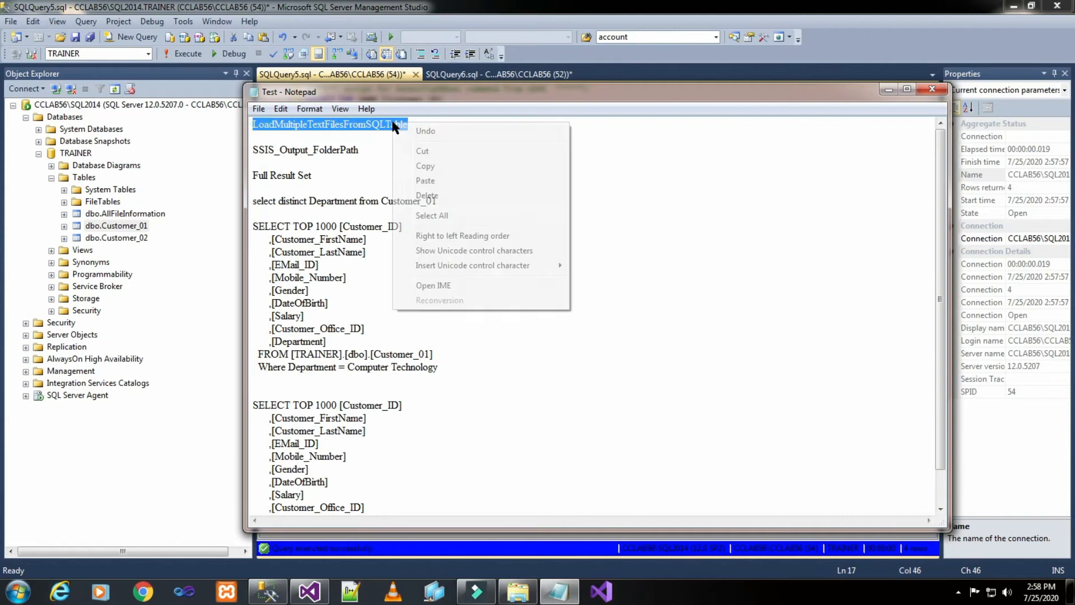
left_click(426, 166)
- Switch to Visual Studio and create a new SSIS package in the SSIS_TUTORIALS project
left_click(309, 591)
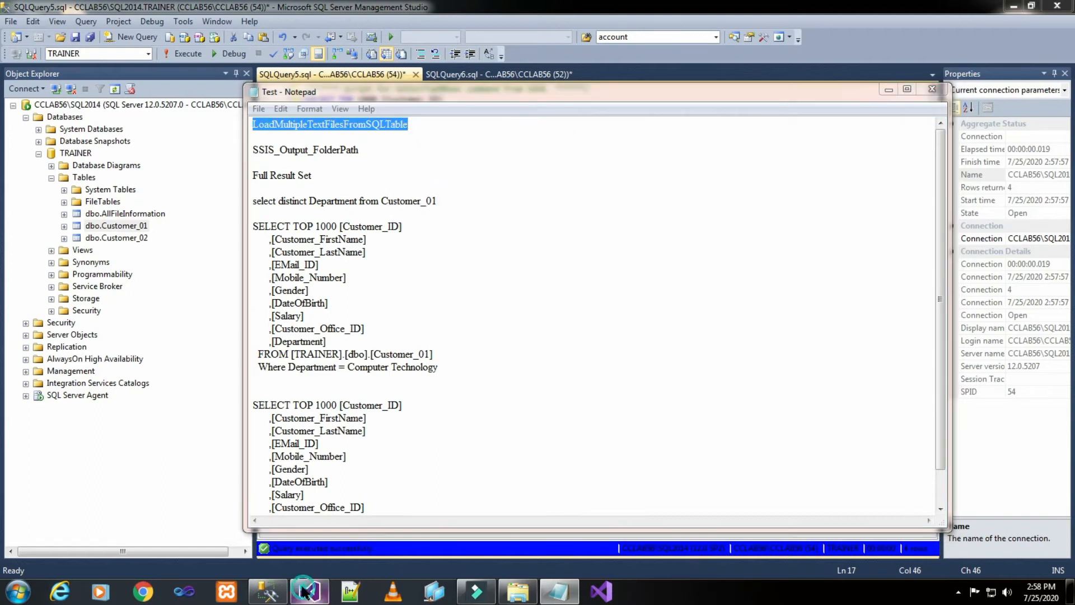
right_click(875, 165)
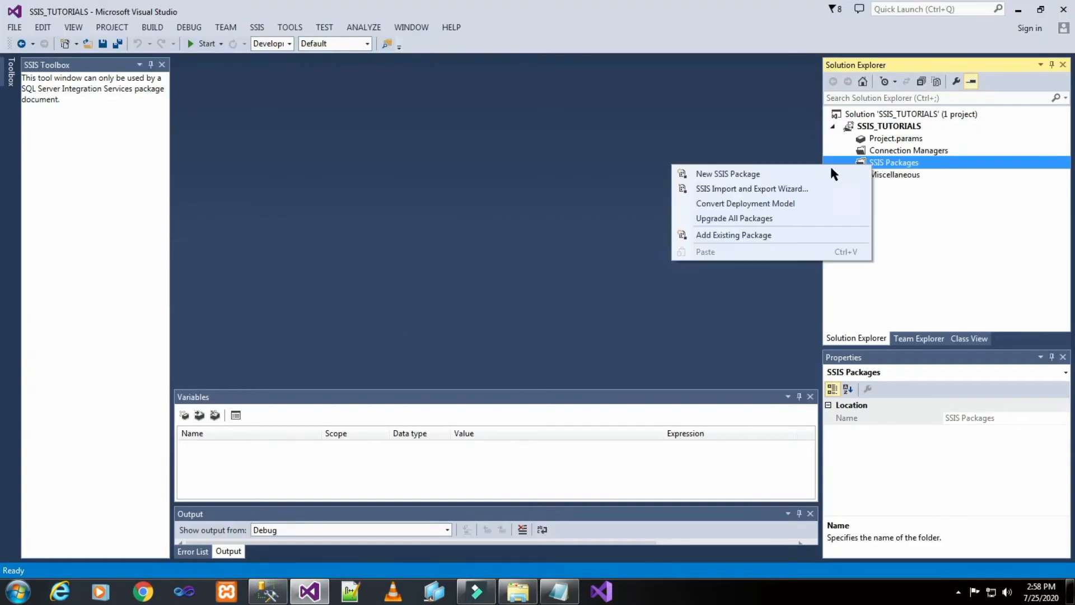
left_click(795, 175)
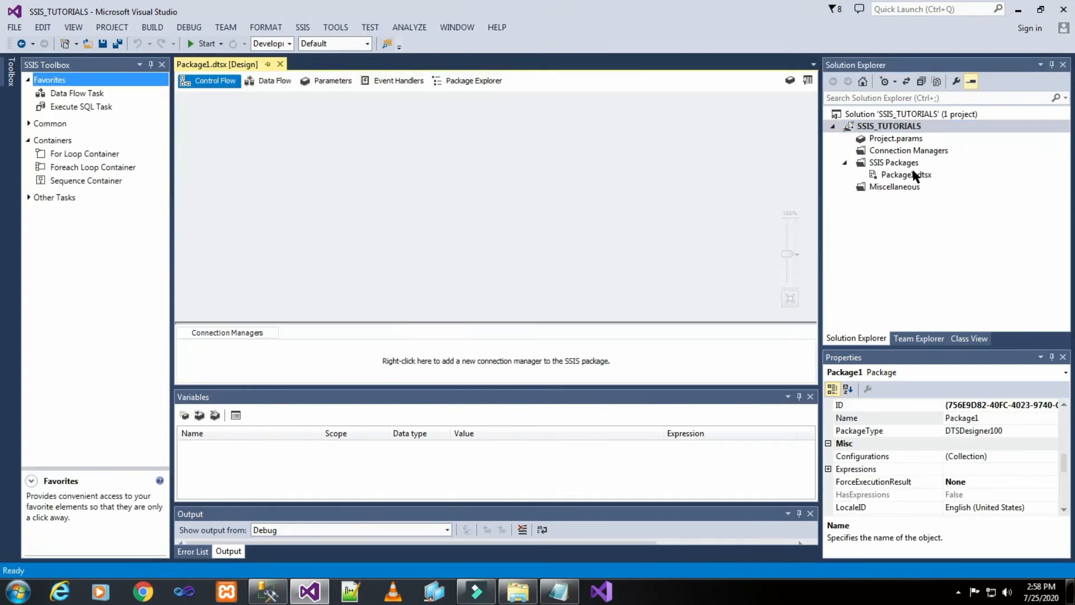
- Rename the new package as LoadMultipleTextFilesFromSQLTable, keeping the .dtsx extension
left_click(904, 174)
right_click(894, 175)
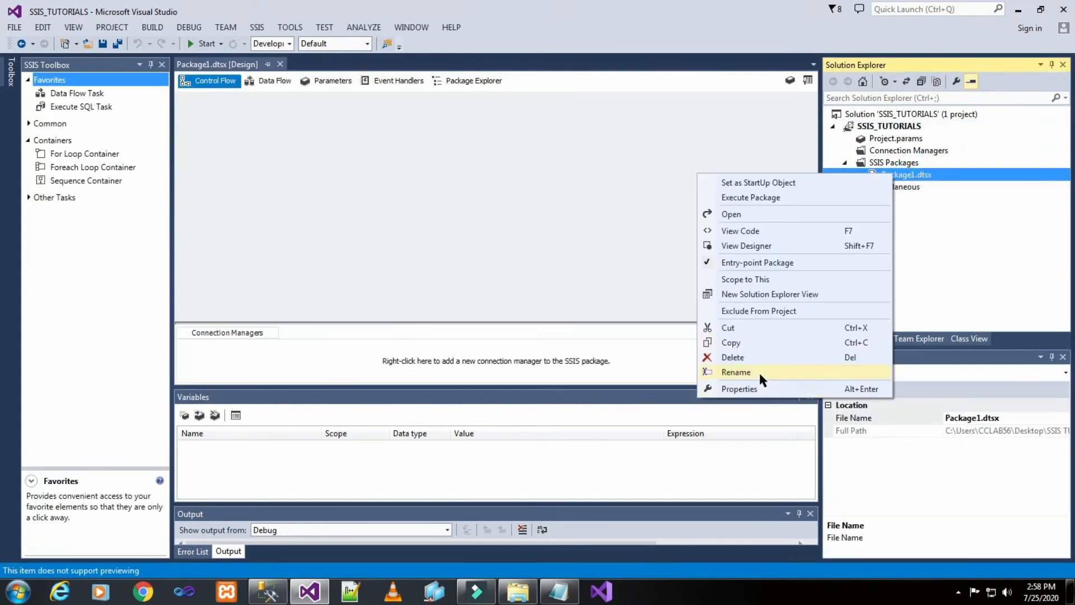
left_click(758, 370)
right_click(901, 178)
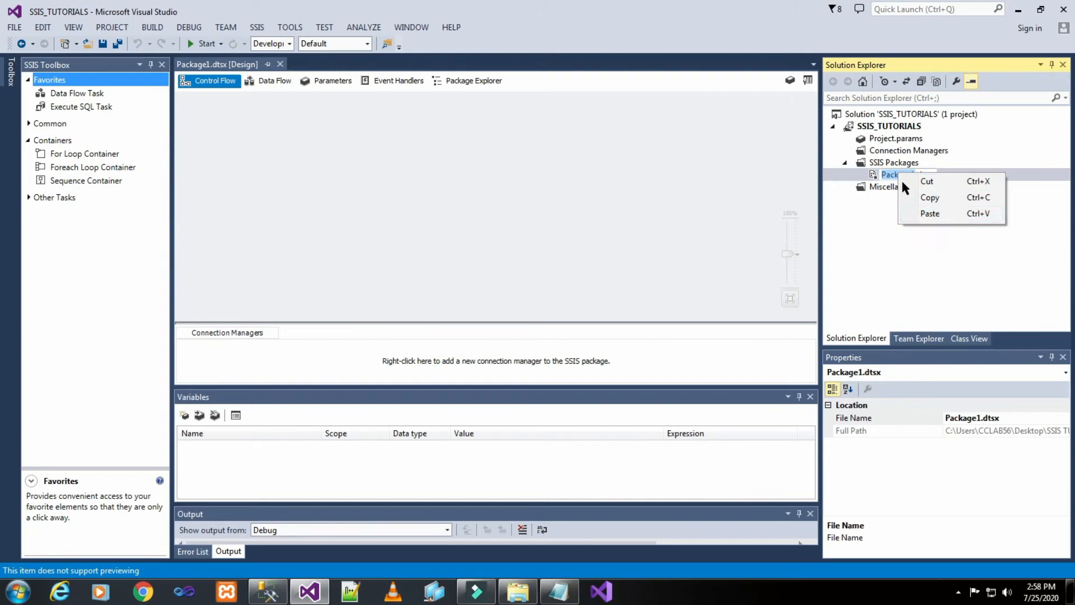
left_click(929, 214)
left_click(516, 224)
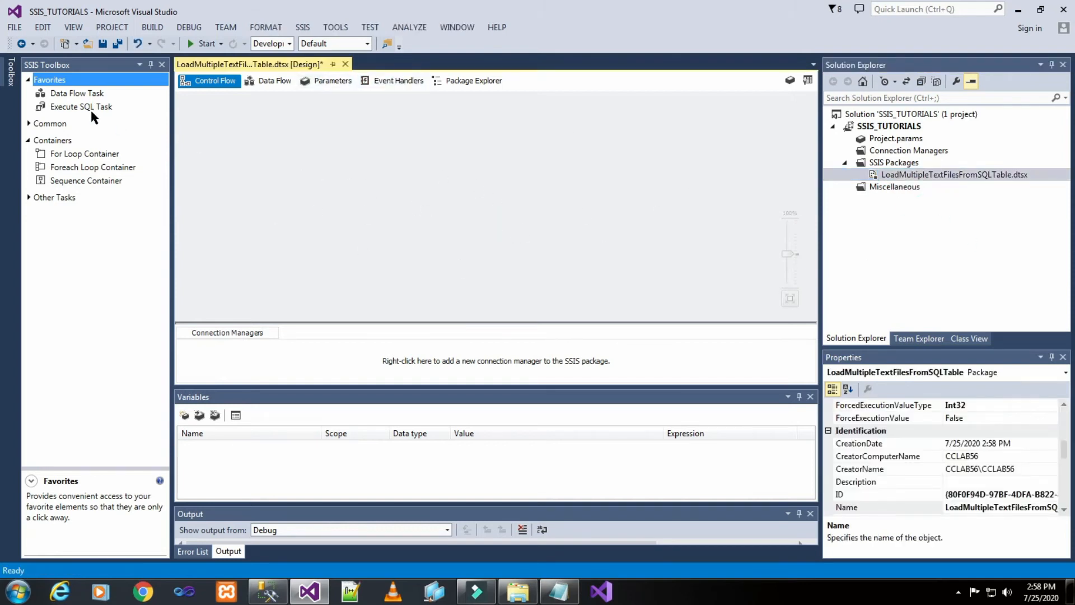
- Add an Execute SQL Task to the upper middle of the package's control flow
left_click_drag(90, 107, 409, 145)
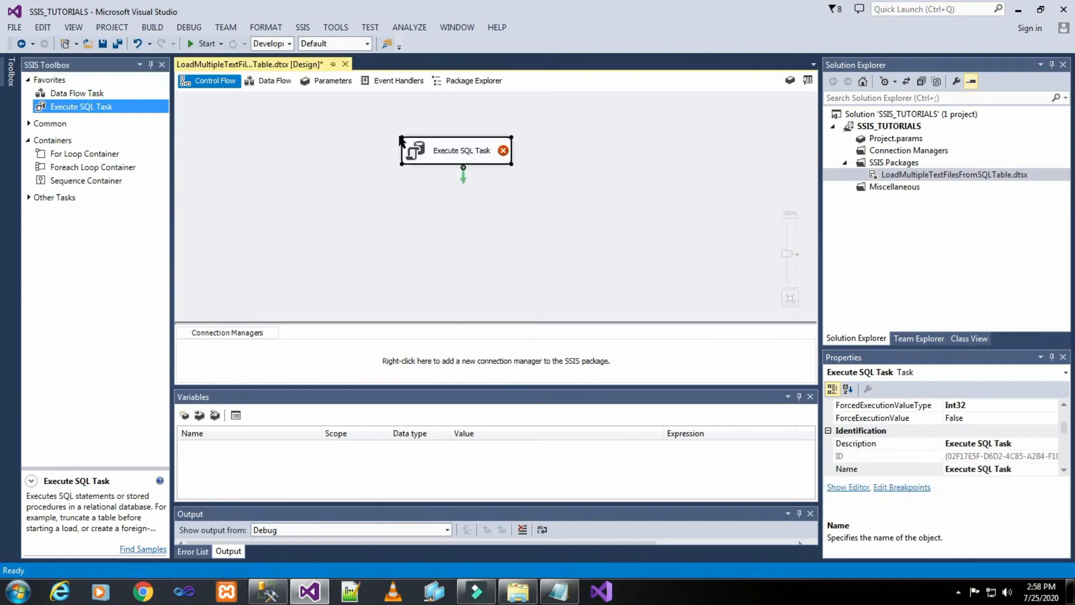
left_click(639, 116)
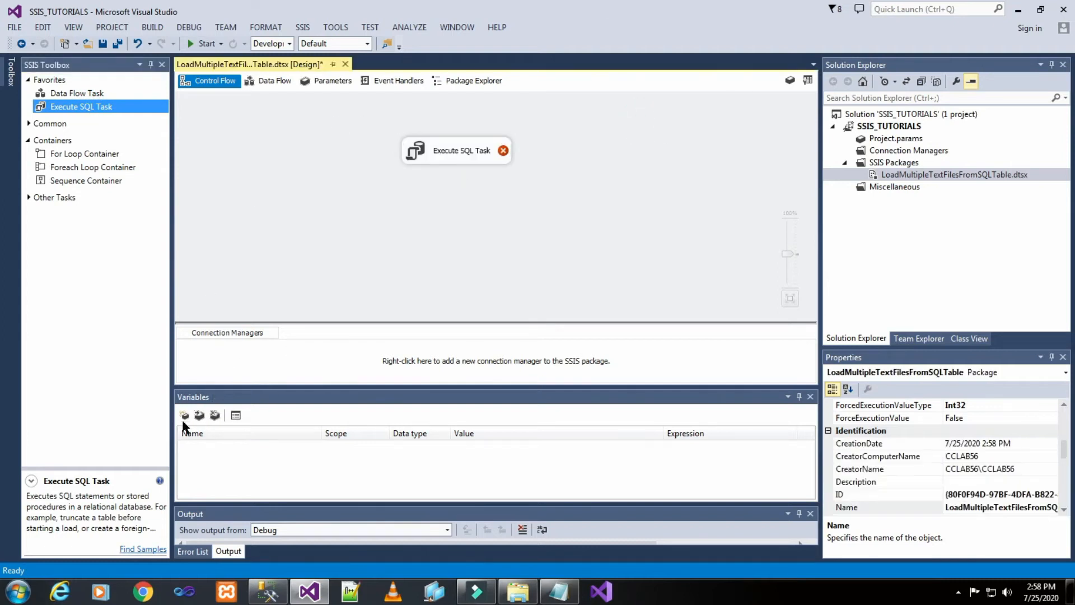
- Copy the variable name SSIS_Output_FolderPath from the Test file in Notepad and return to Visual Studio
left_click(559, 592)
left_click_drag(254, 150, 361, 149)
right_click(353, 149)
left_click(399, 190)
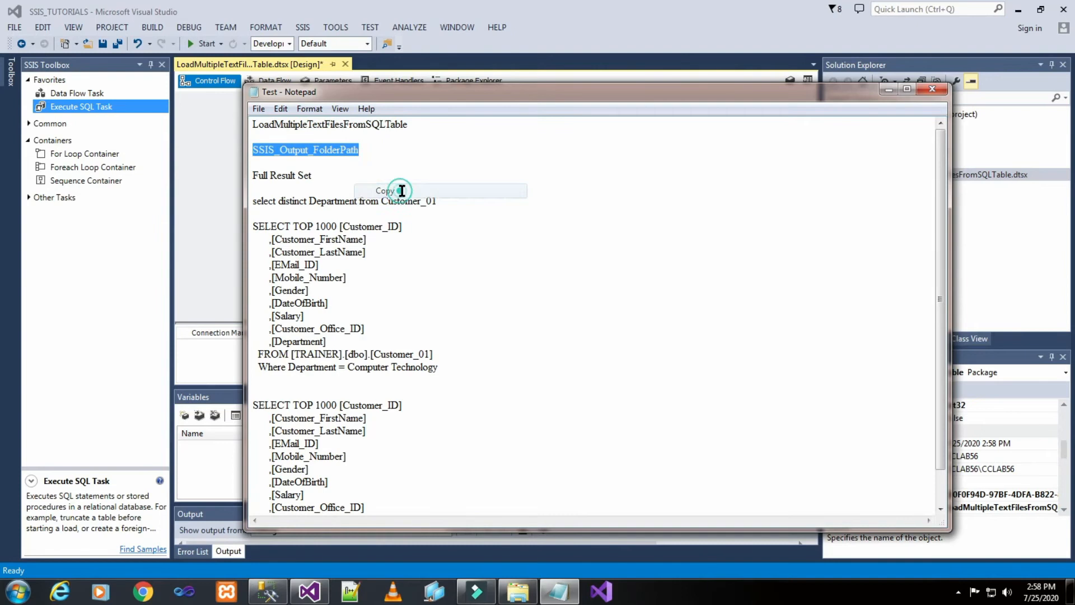
left_click(888, 90)
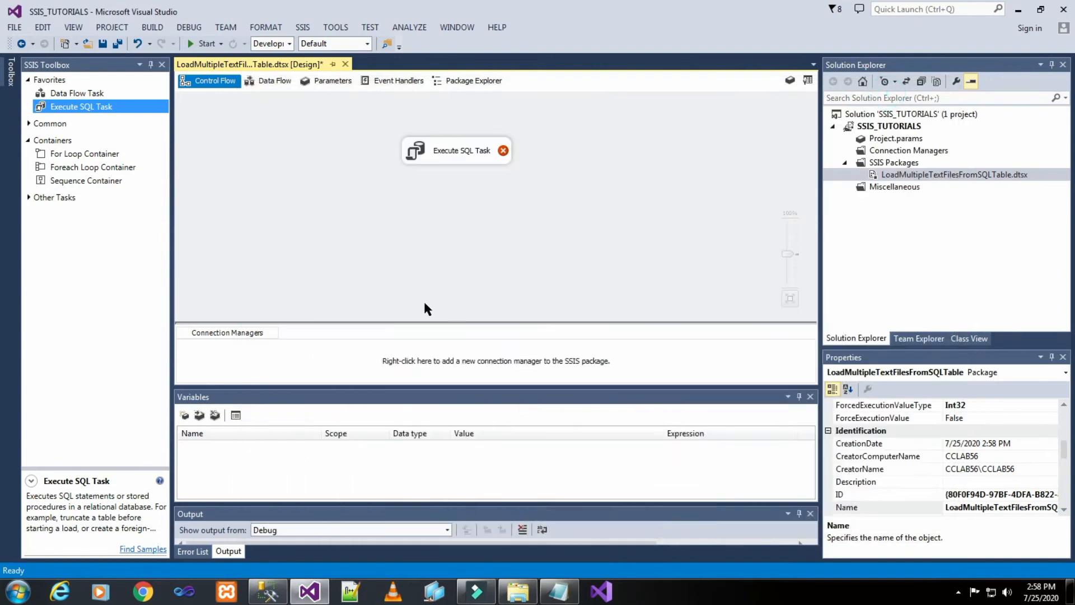
- Add a package variable named SSIS_Output_FolderPath with data type String
left_click(184, 415)
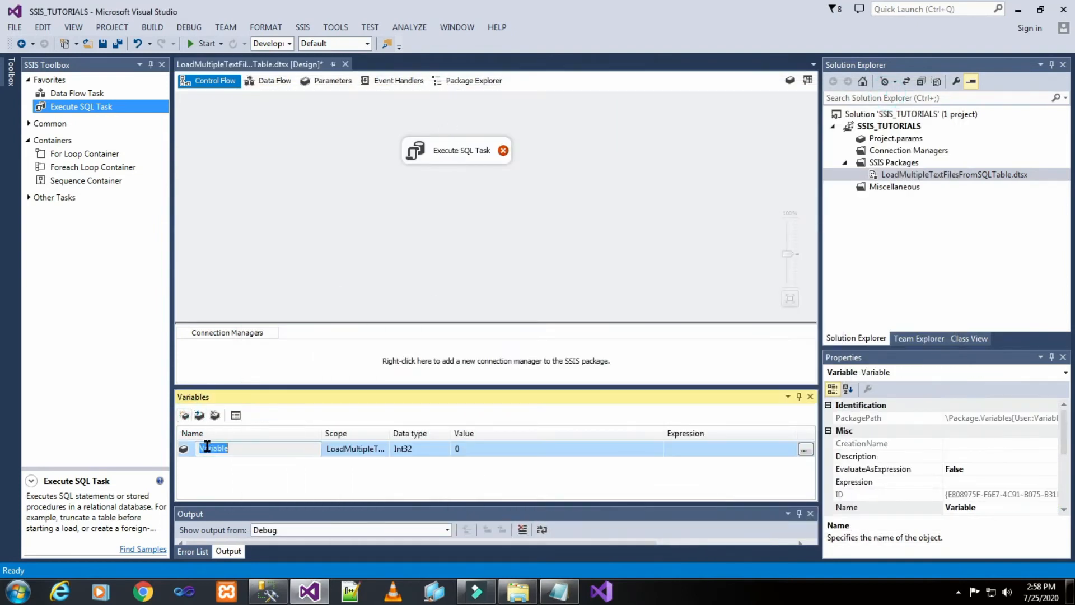
key("ctrl+v")
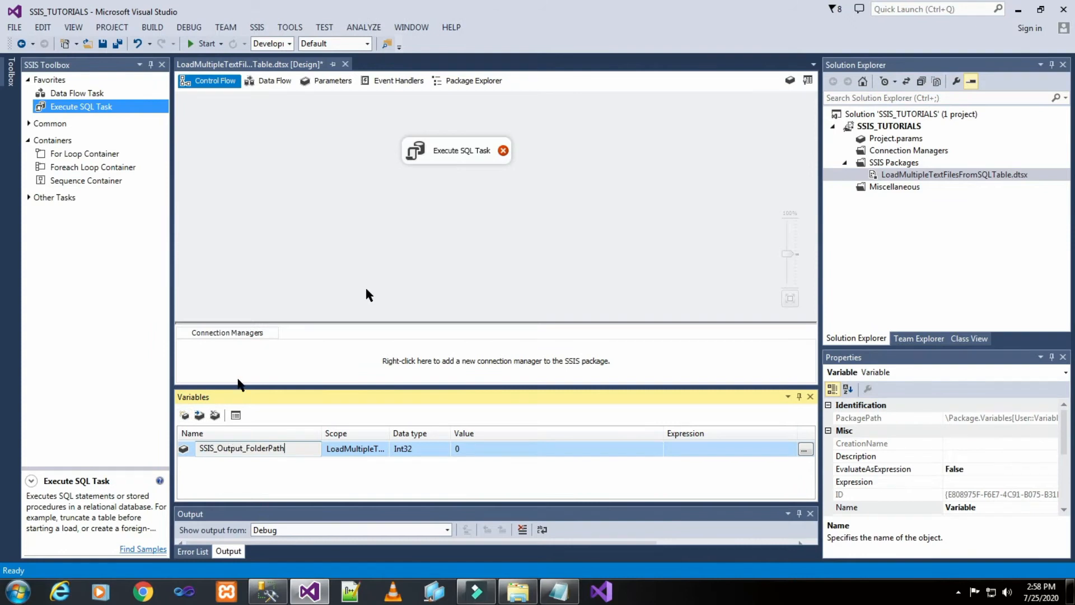
left_click(551, 236)
left_click(432, 448)
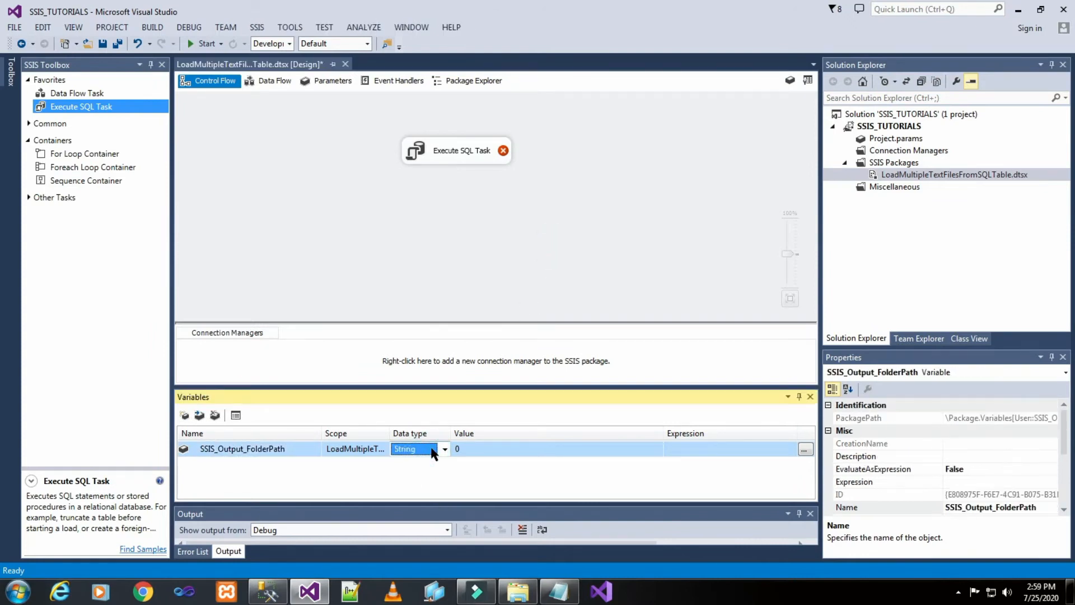
- Copy the full path of the SSIS OUTPUT folder from File Explorer and return to Visual Studio
left_click(497, 452)
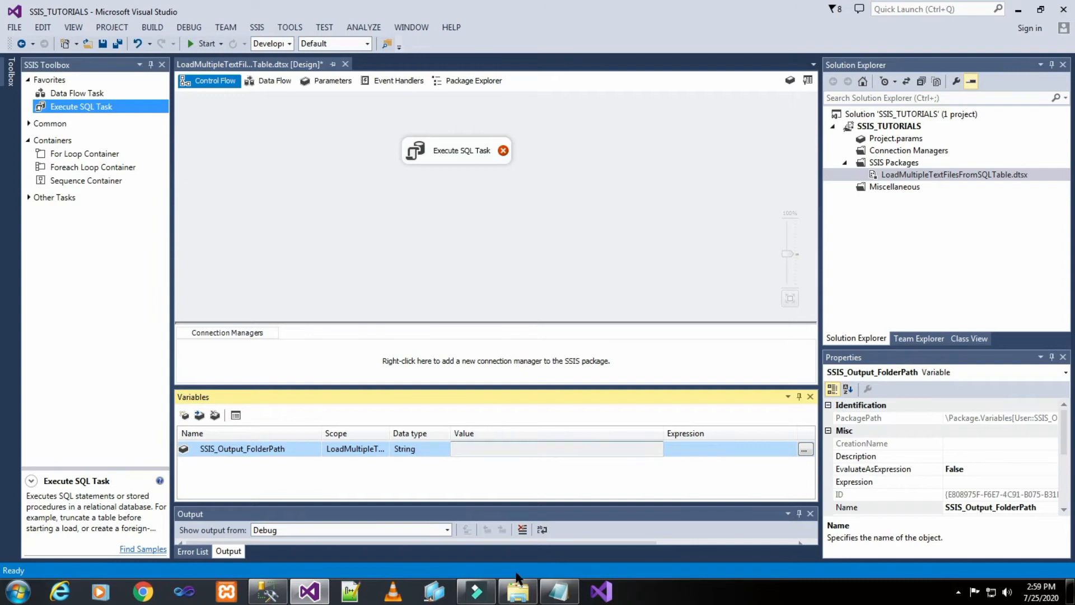
left_click(517, 591)
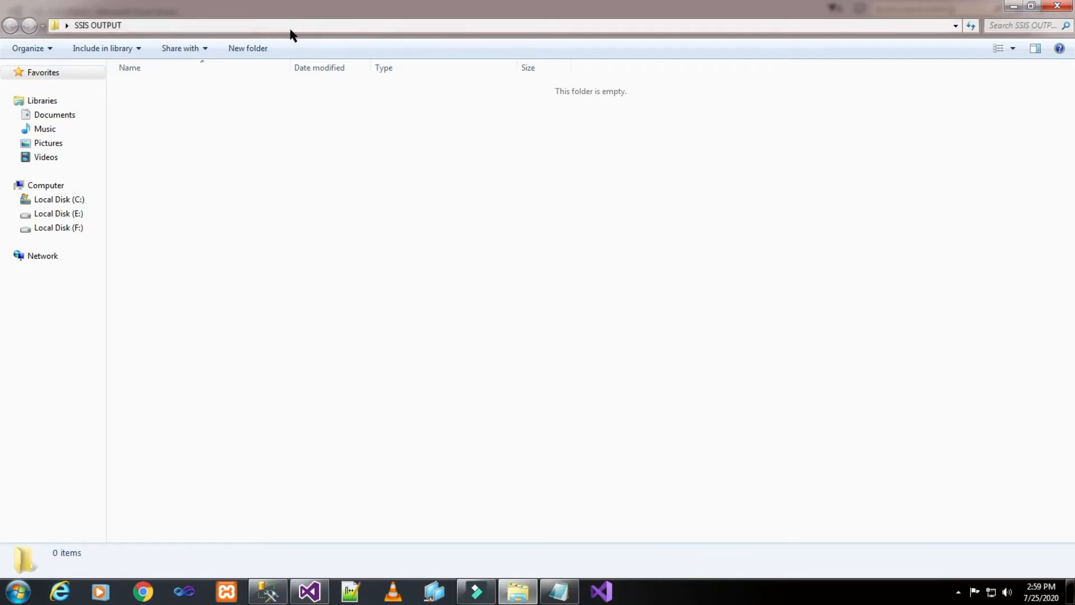
left_click(291, 26)
right_click(201, 27)
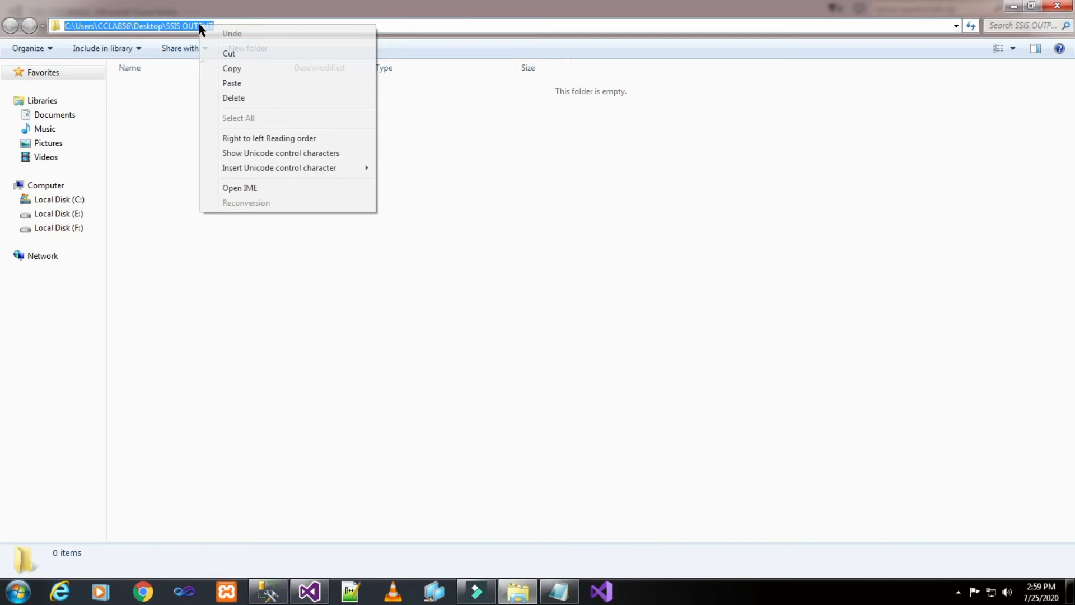
left_click(241, 68)
left_click(1013, 6)
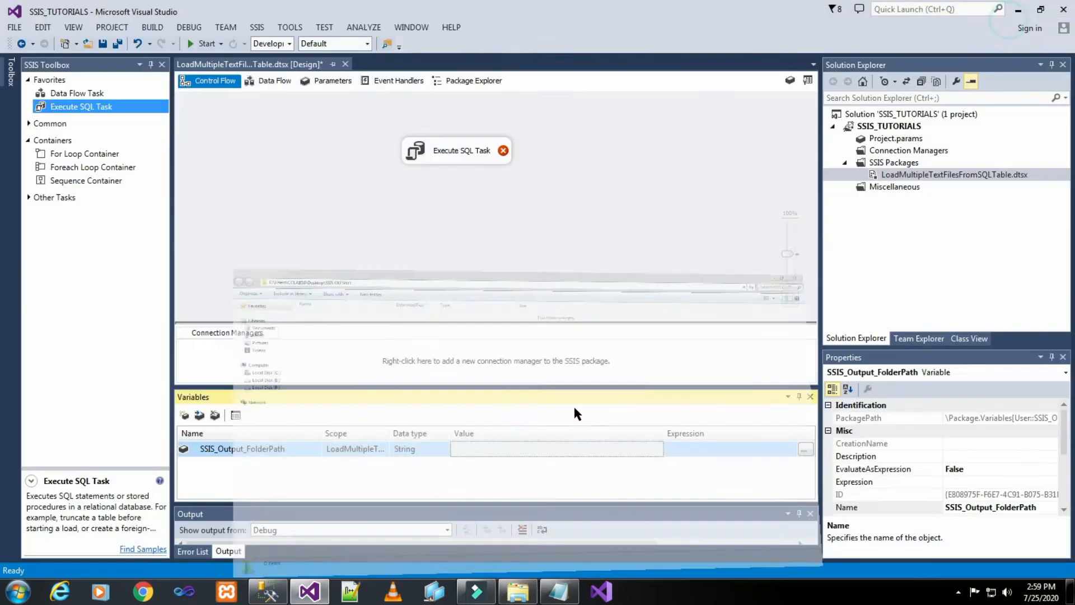
- Set the value of the SSIS_Output_FolderPath variable to C:\Users\CCLAB56\Desktop\SSIS OUTPUT\ with a trailing backslash
left_click(517, 448)
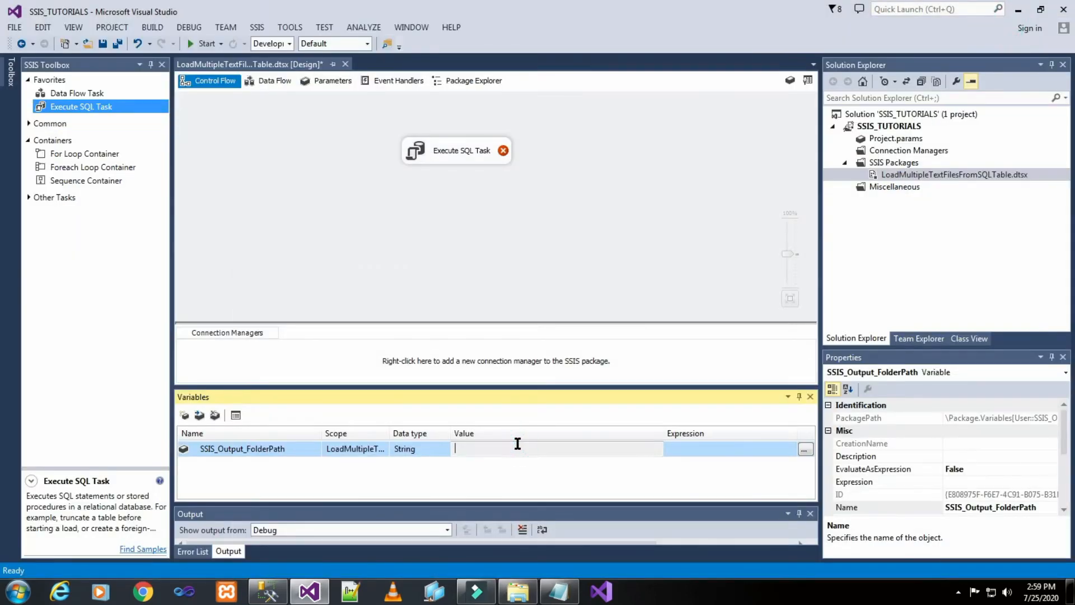
key("ctrl+v")
left_click(634, 444)
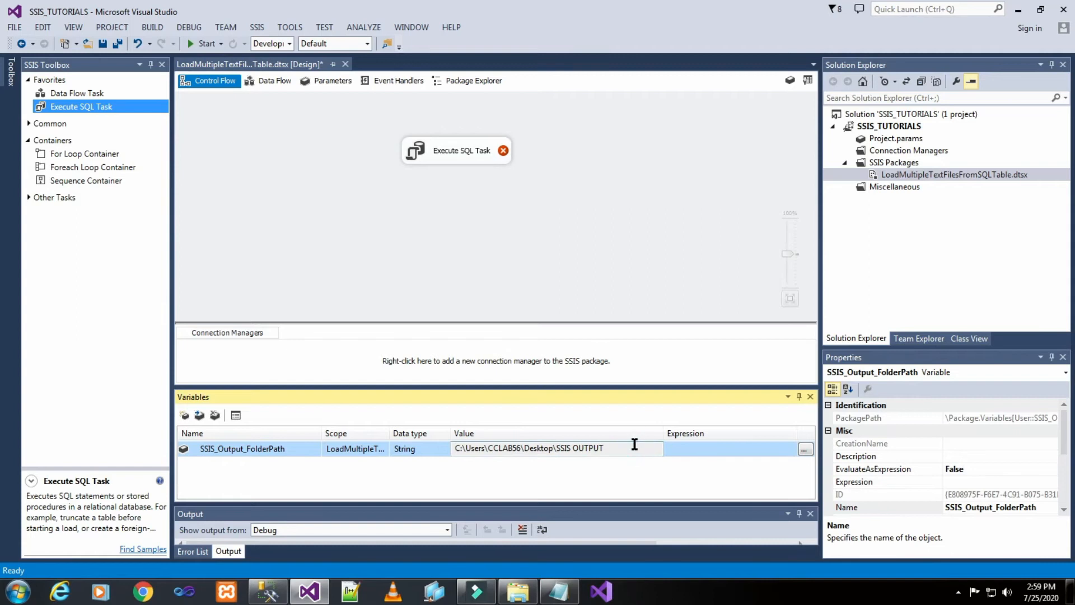
left_click(690, 208)
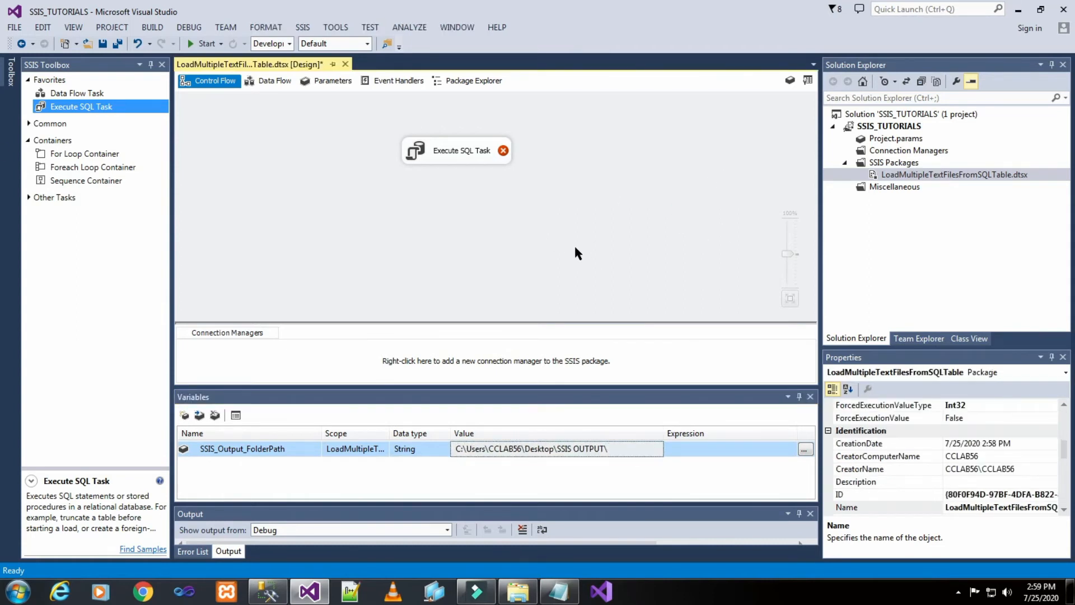
- Start a new OLE DB connection for the Execute SQL Task, deleting the stored CCLAB56\SQL2014.TRAINER data connection
double_click(474, 158)
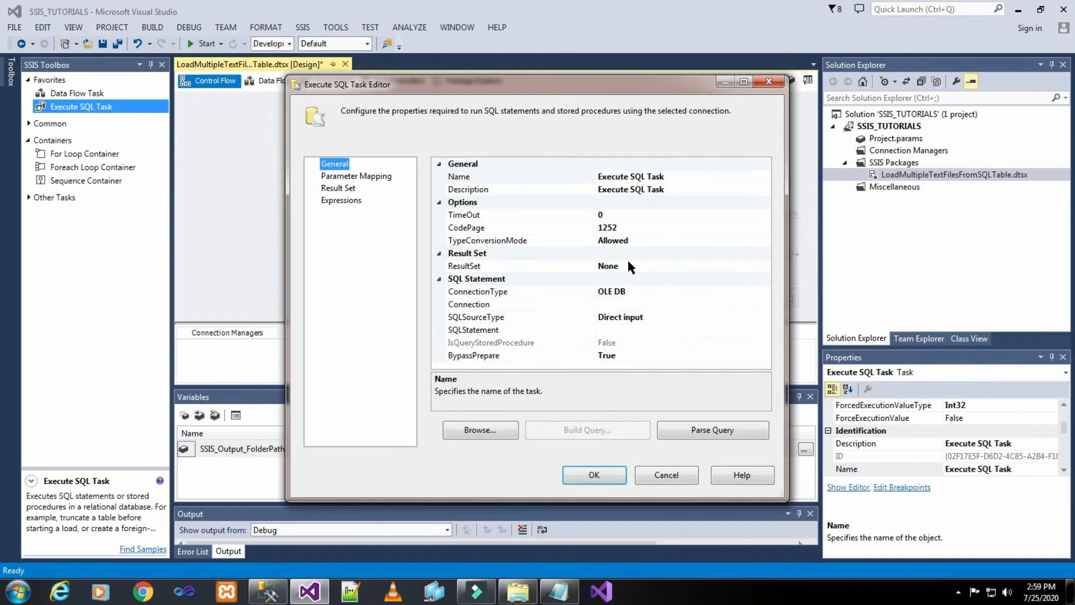
left_click(643, 303)
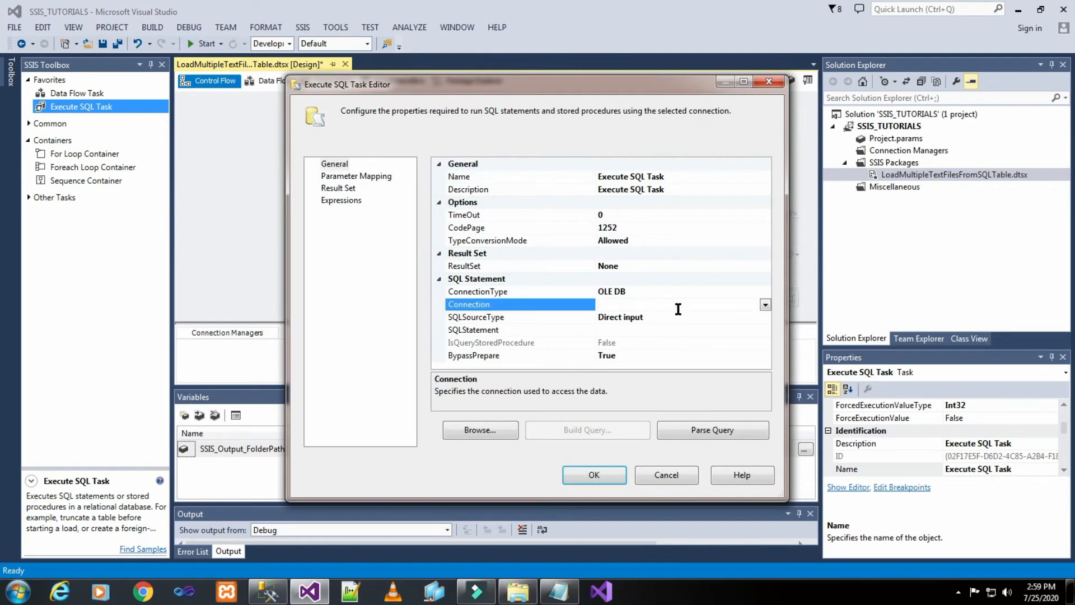
left_click(765, 305)
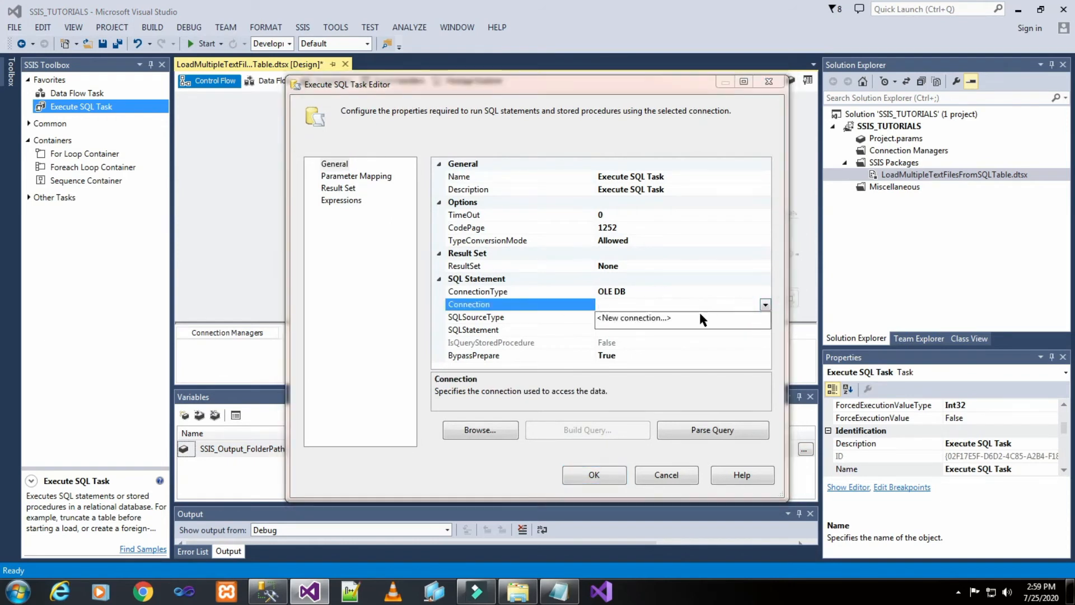
left_click(655, 318)
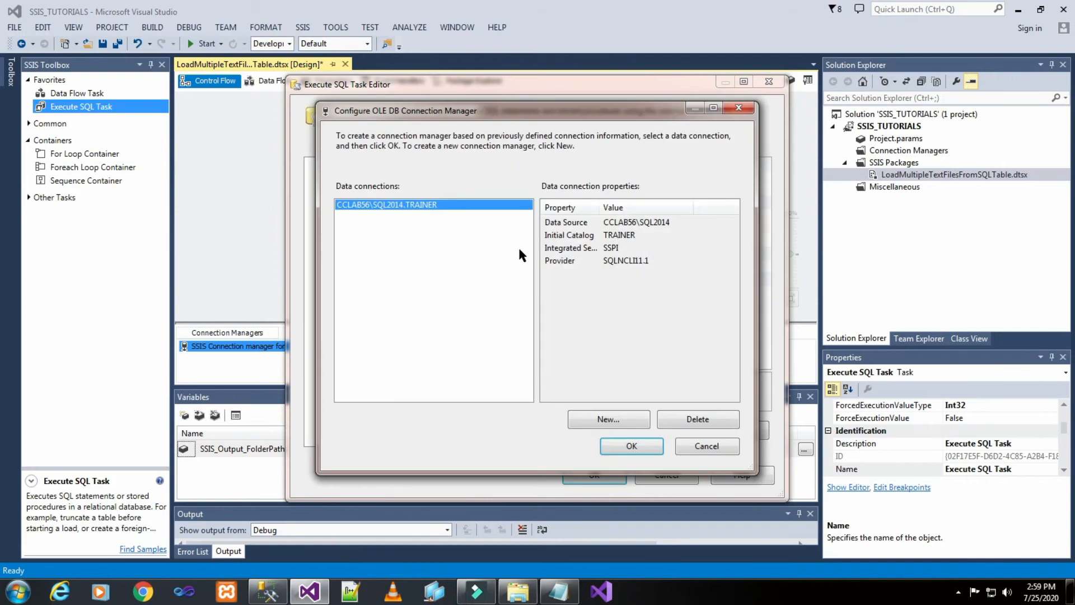
left_click(720, 424)
left_click(615, 420)
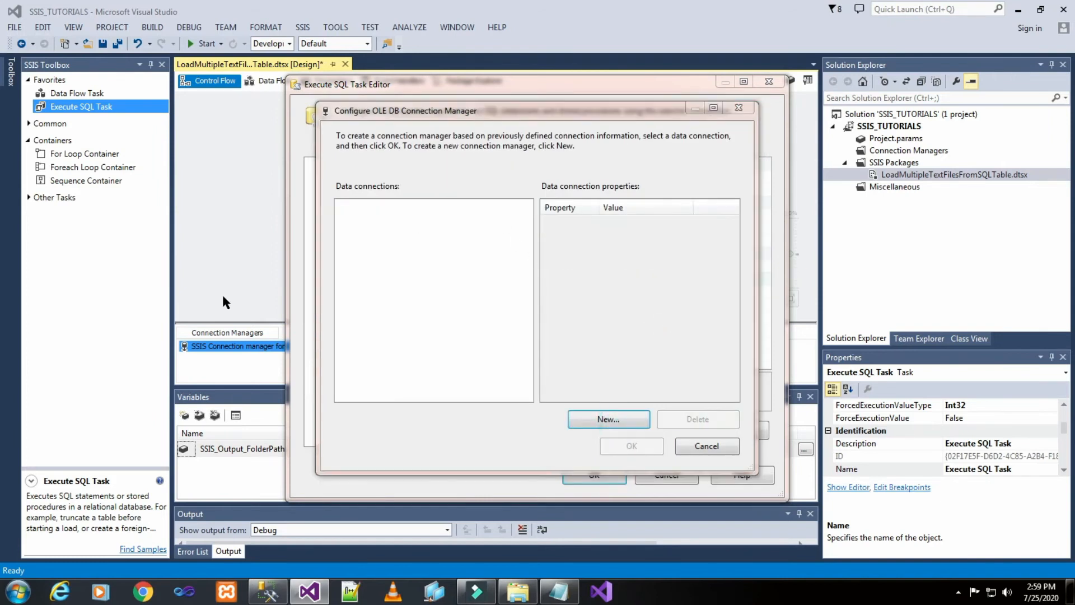
- Set the connection's server to CCLAB56\SQL2014, check that name in SQL Server Management Studio, and choose the TRAINER database
left_click(646, 166)
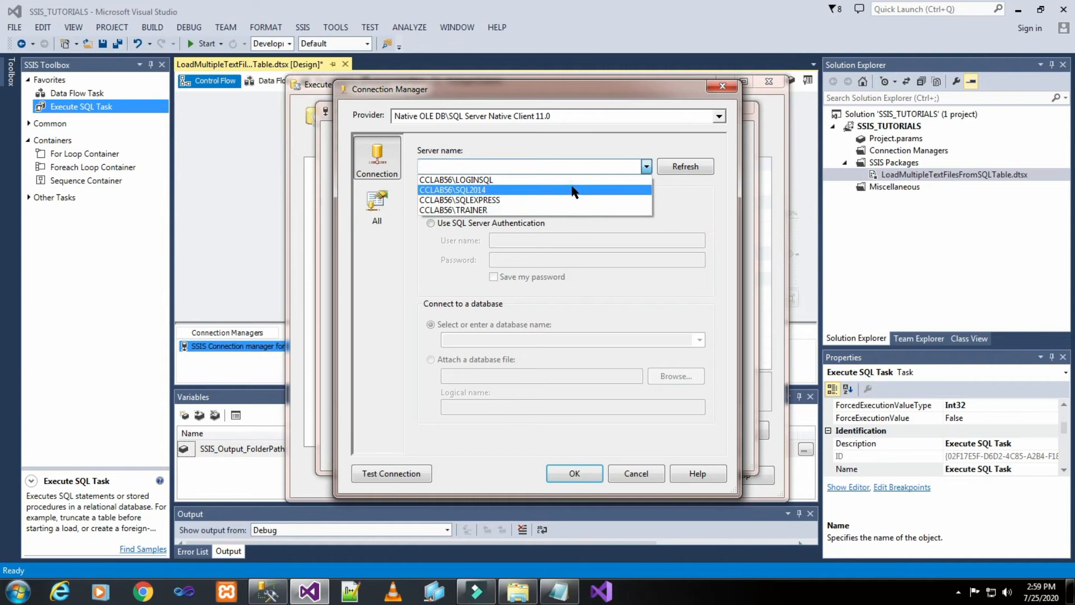
left_click(574, 190)
left_click(268, 591)
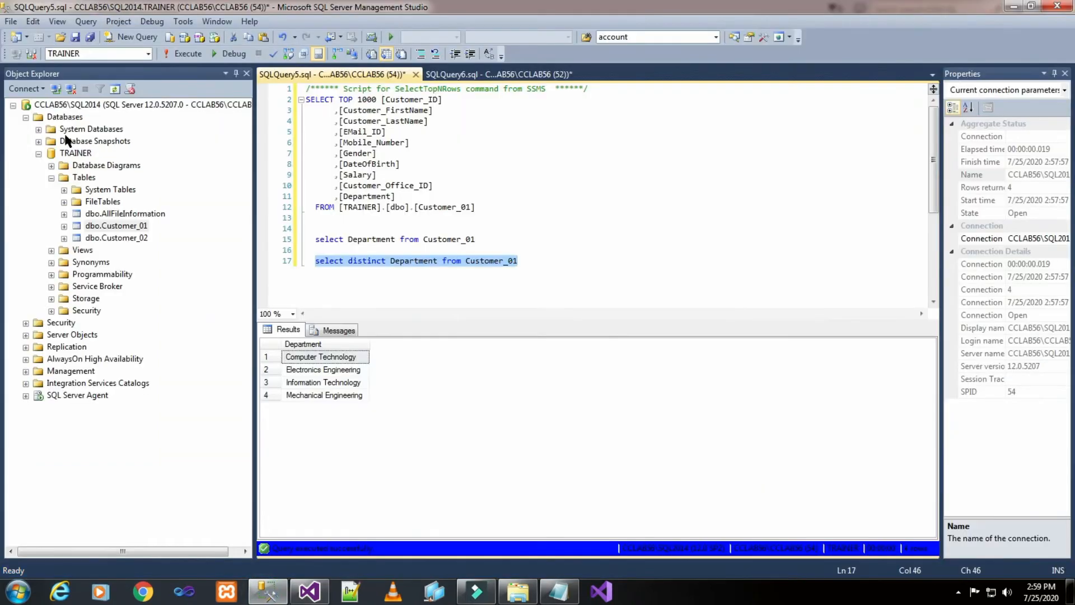
left_click(78, 105)
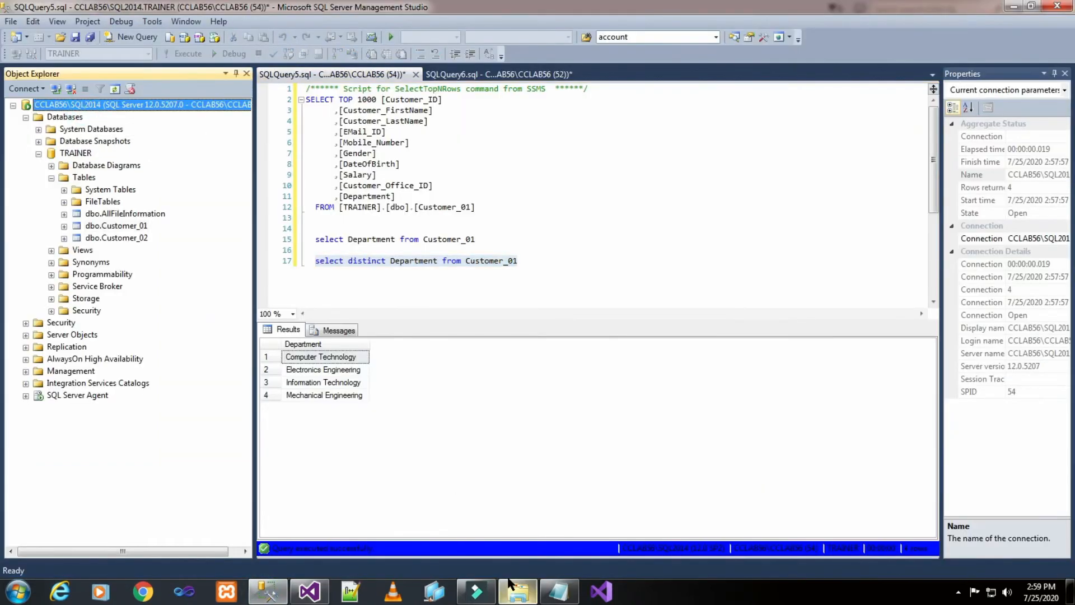
key("alt+Tab")
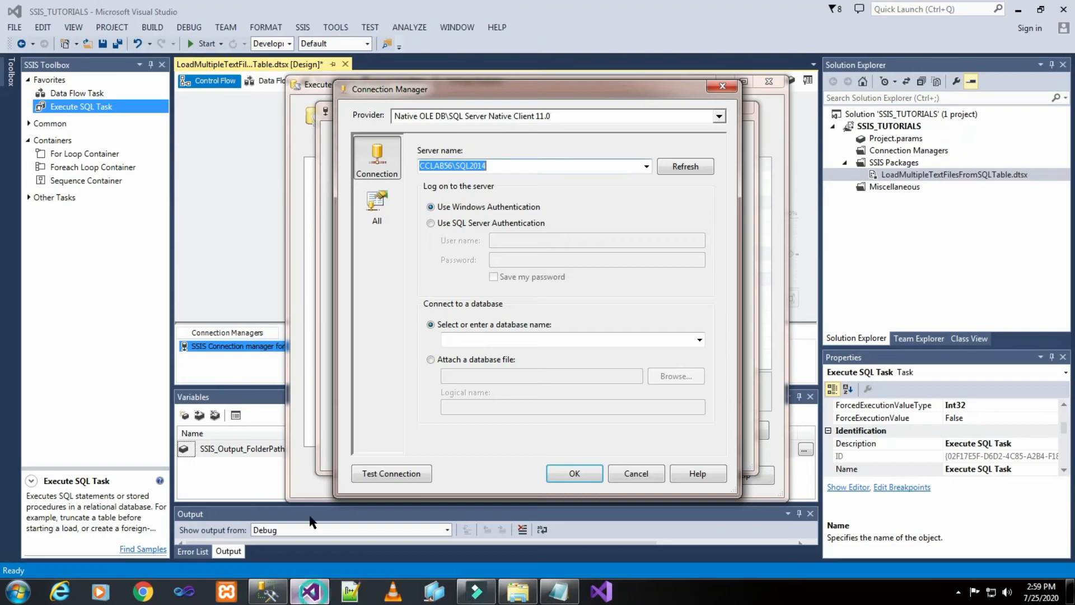
left_click(699, 340)
left_click(490, 394)
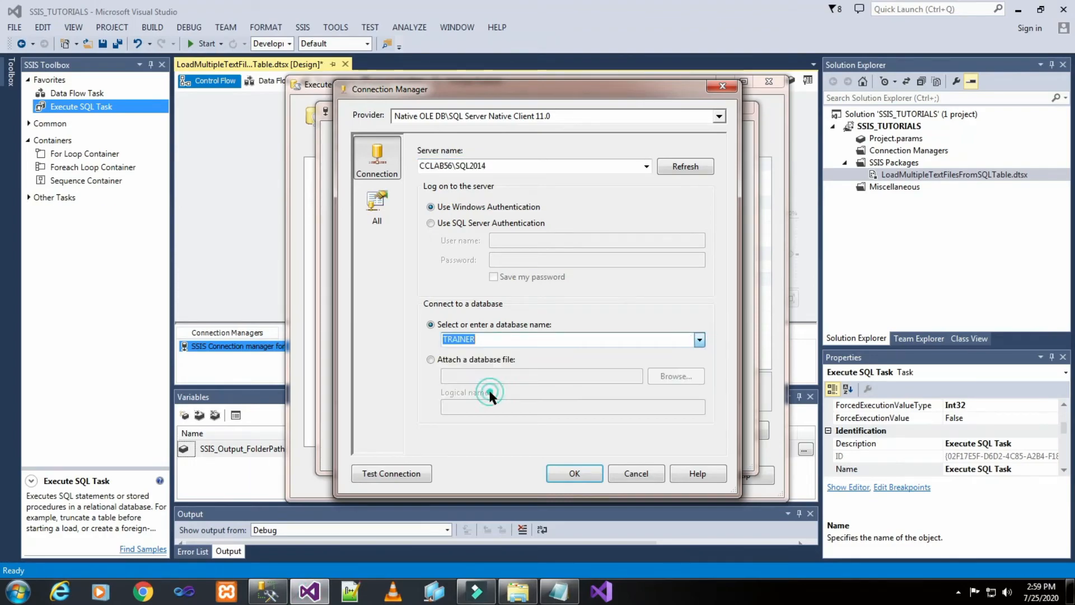
- Check the TRAINER database and its dbo.Customer_01 table in SQL Server Management Studio, and return to Visual Studio
left_click(268, 591)
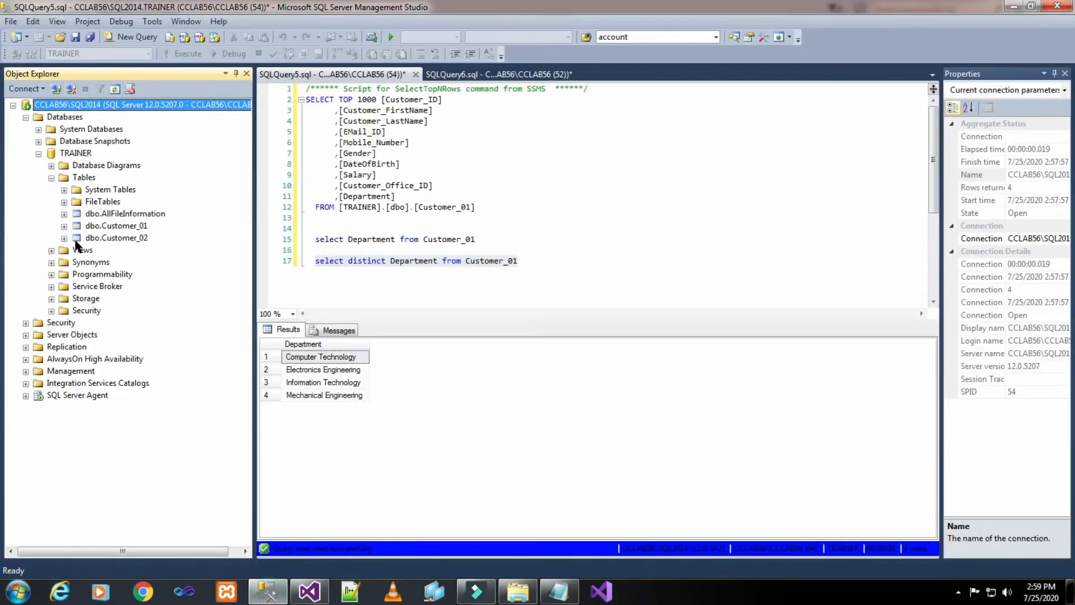
left_click(71, 155)
left_click(138, 229)
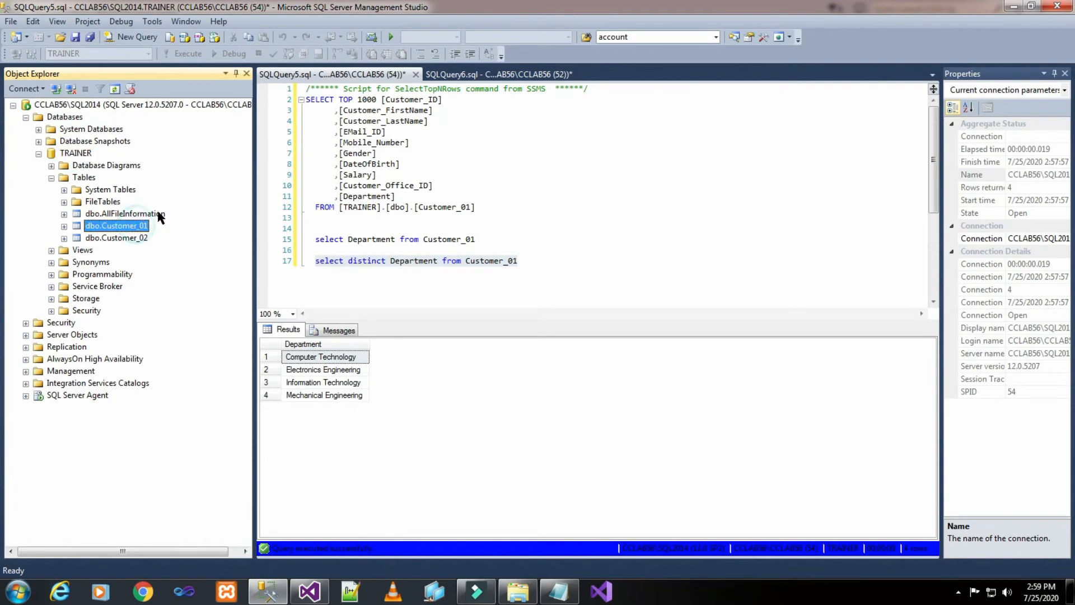
left_click(309, 591)
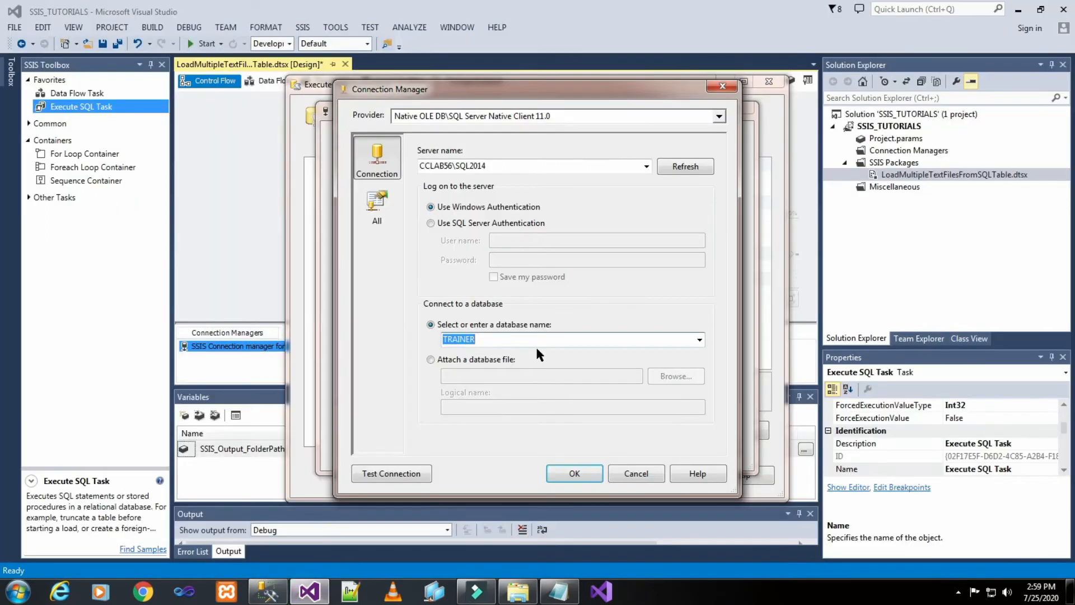
- Test the new database connection and accept it as the Execute SQL Task's connection
left_click(408, 473)
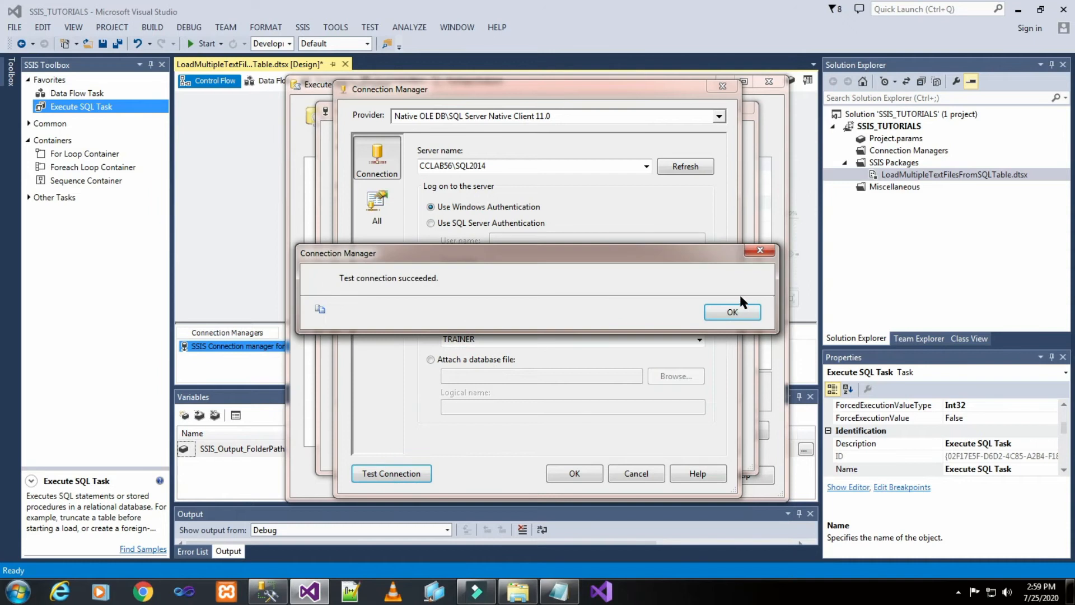
left_click(733, 312)
left_click(575, 475)
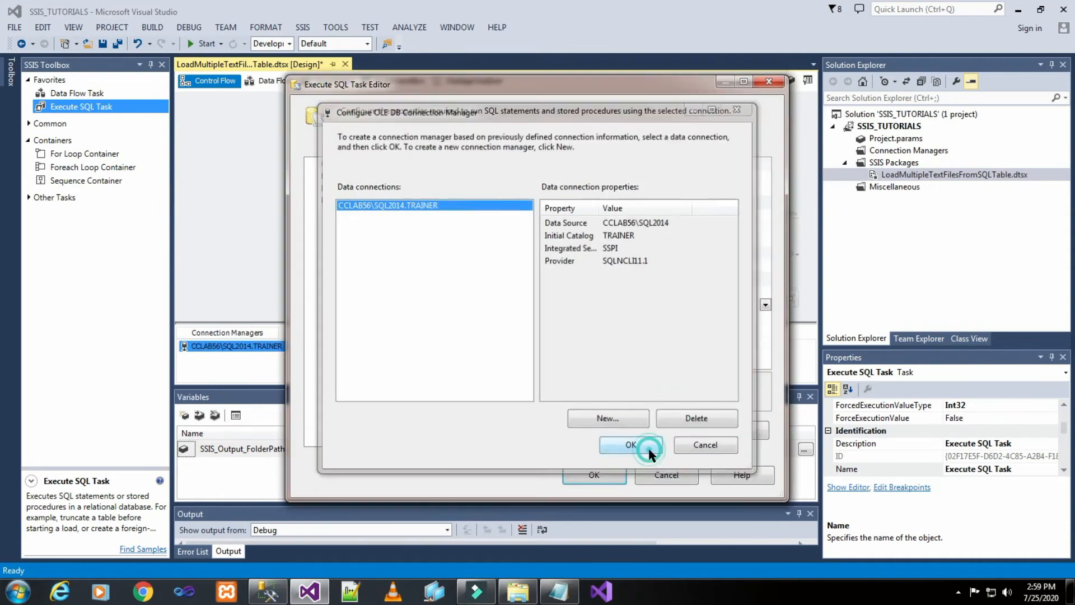
left_click(648, 445)
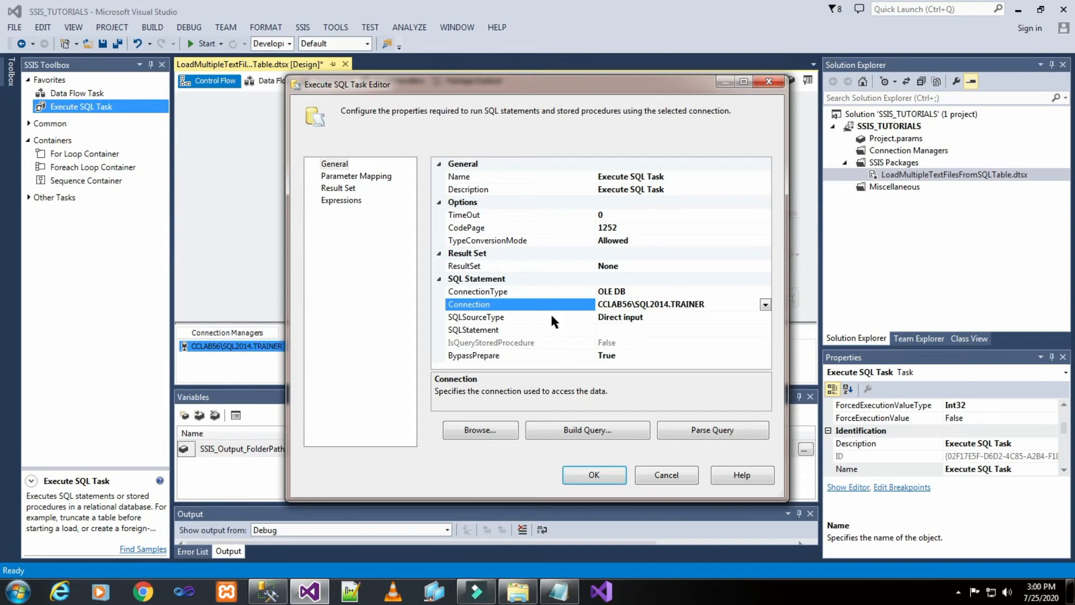
- Choose Direct input as the task's SQLSourceType and widen the Execute SQL Task Editor for entering the SQLStatement
left_click(642, 318)
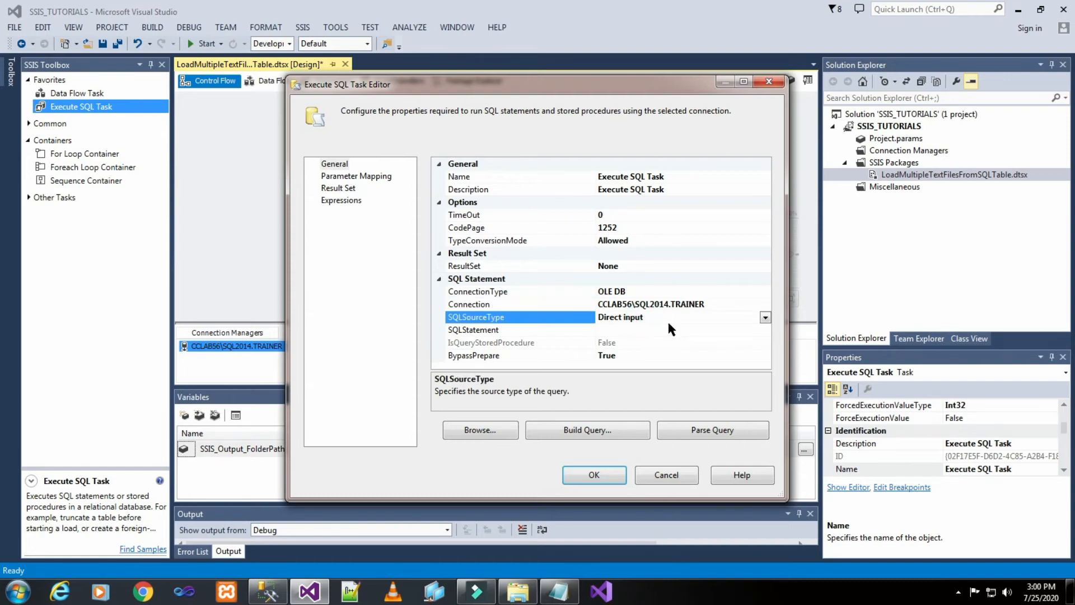
left_click(765, 317)
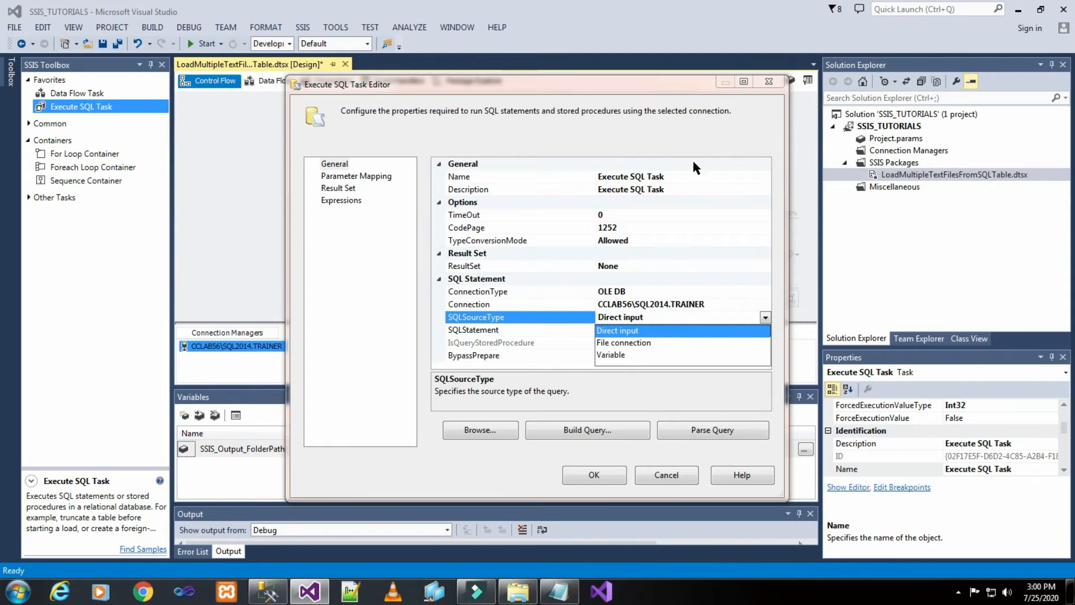
left_click(629, 332)
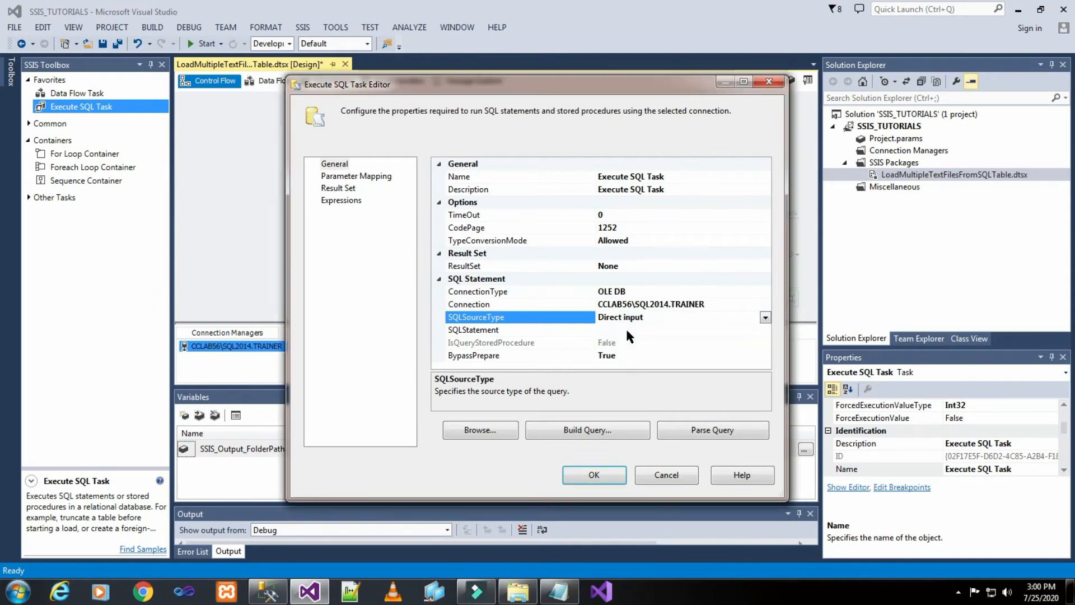
left_click(626, 329)
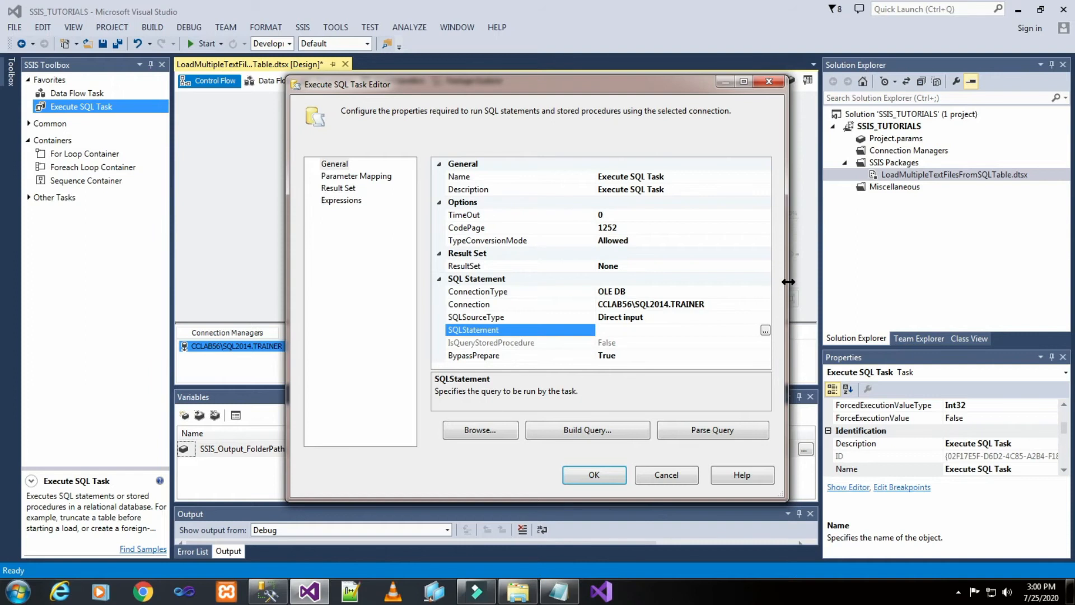
left_click_drag(788, 282, 913, 285)
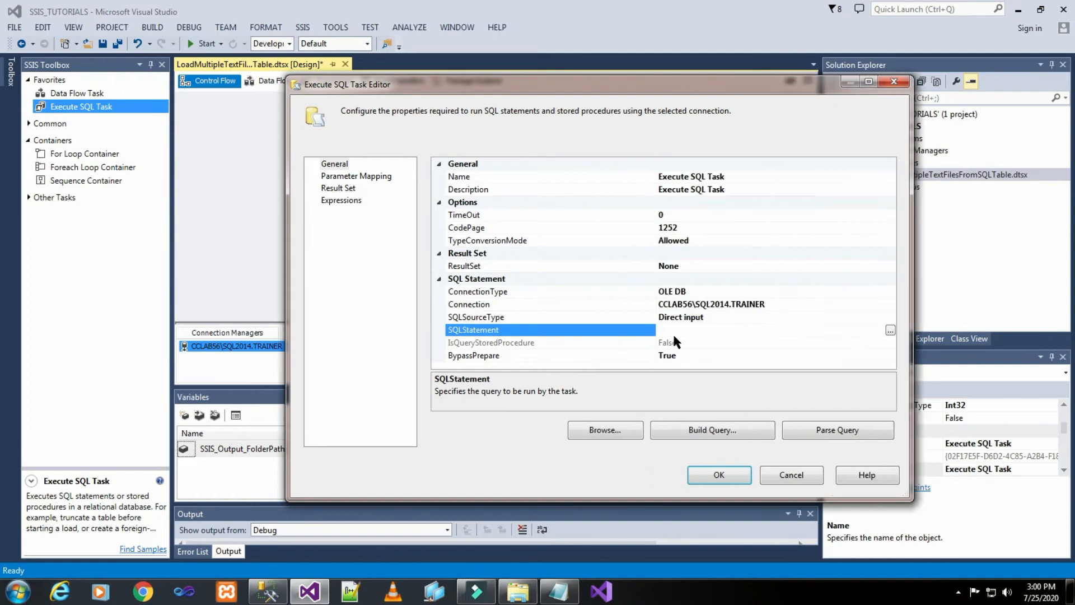
- Run "select distinct Department from Customer_01" in SQL Server Management Studio and copy it into the task's SQLStatement in Visual Studio
left_click(260, 595)
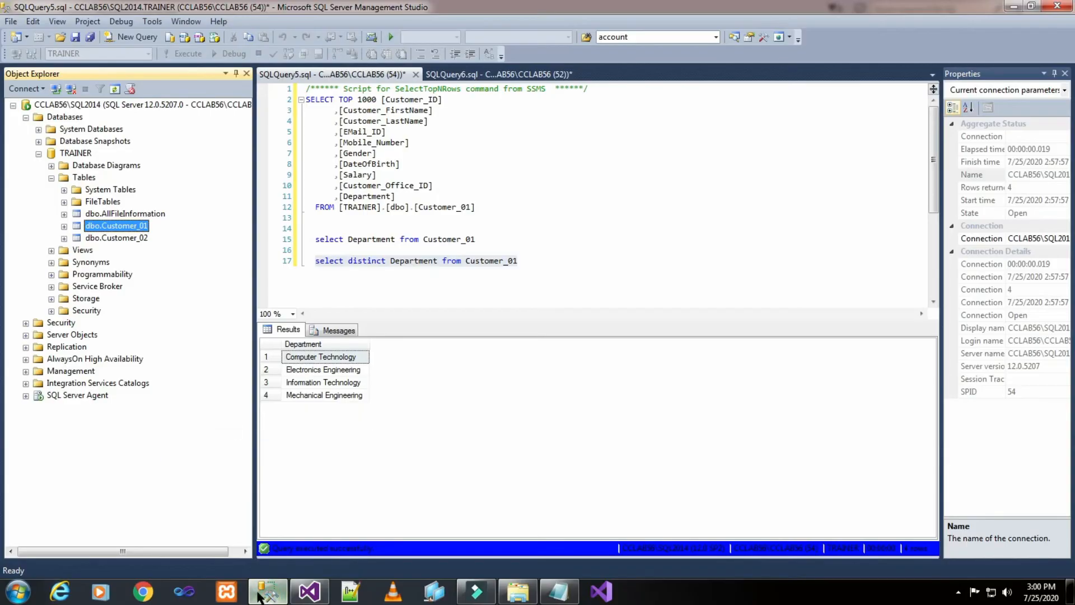
left_click(558, 249)
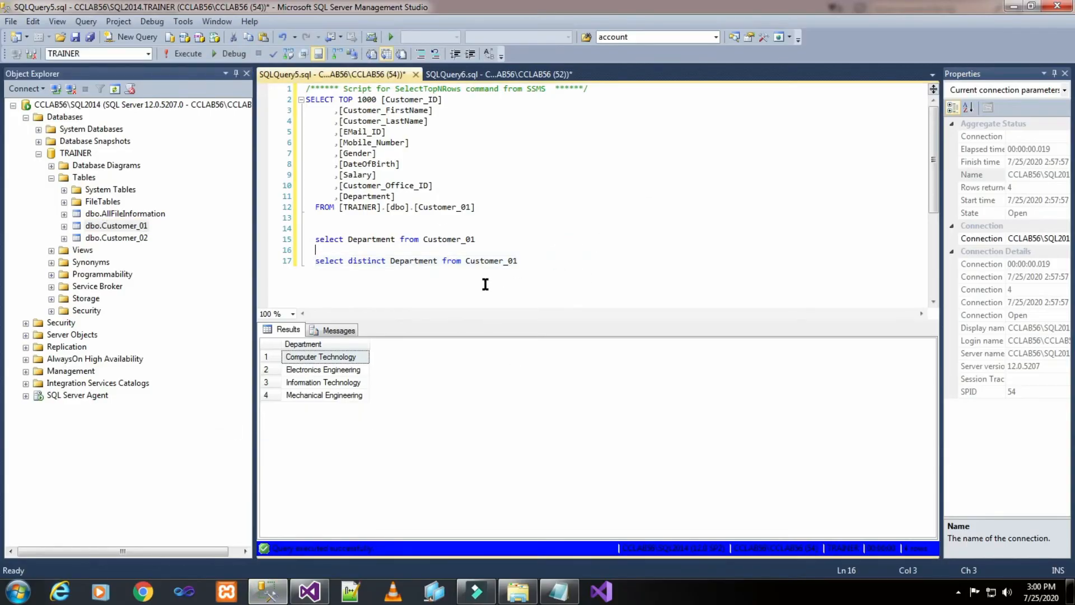
left_click_drag(315, 260, 559, 256)
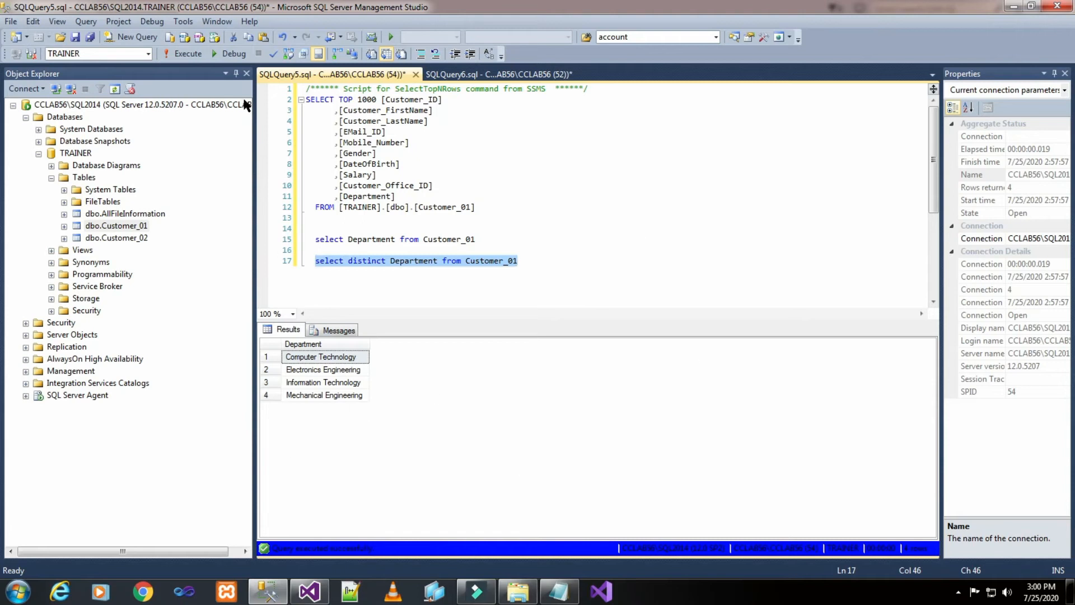
left_click(188, 54)
right_click(513, 263)
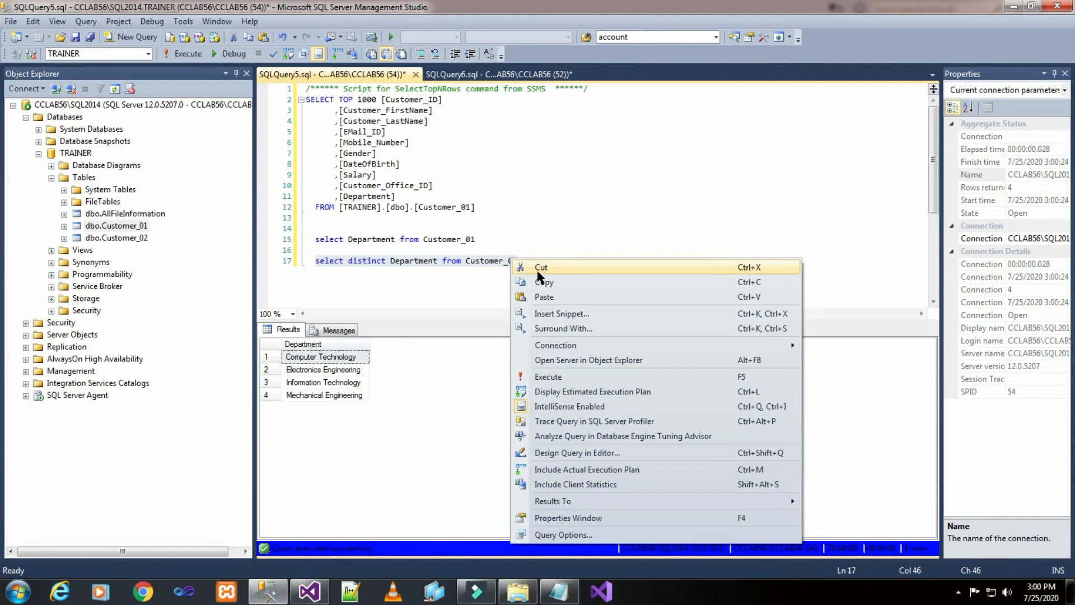
left_click(544, 284)
left_click(314, 589)
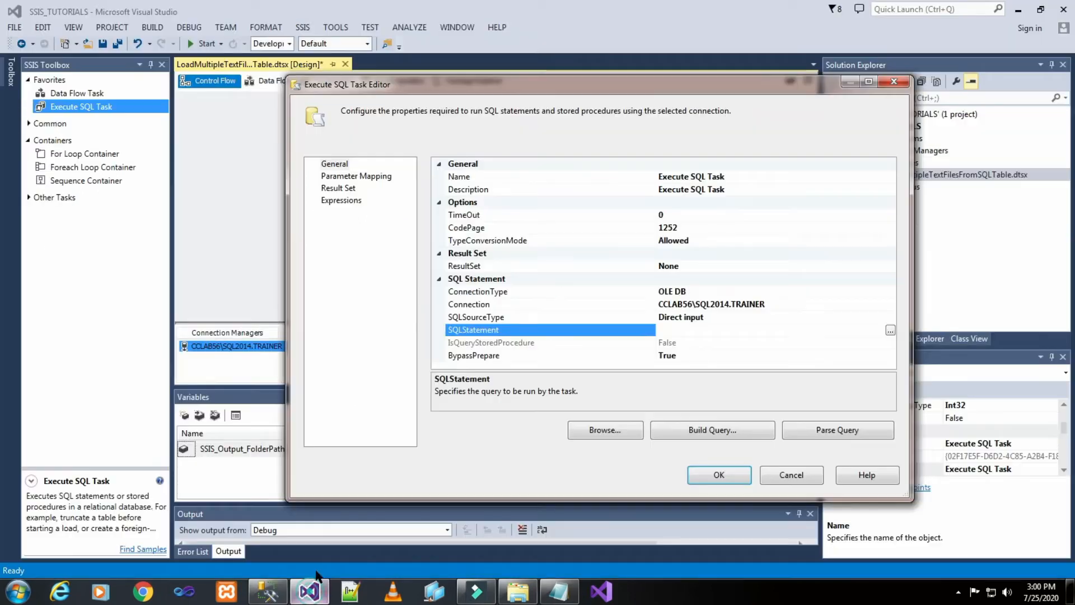
right_click(689, 327)
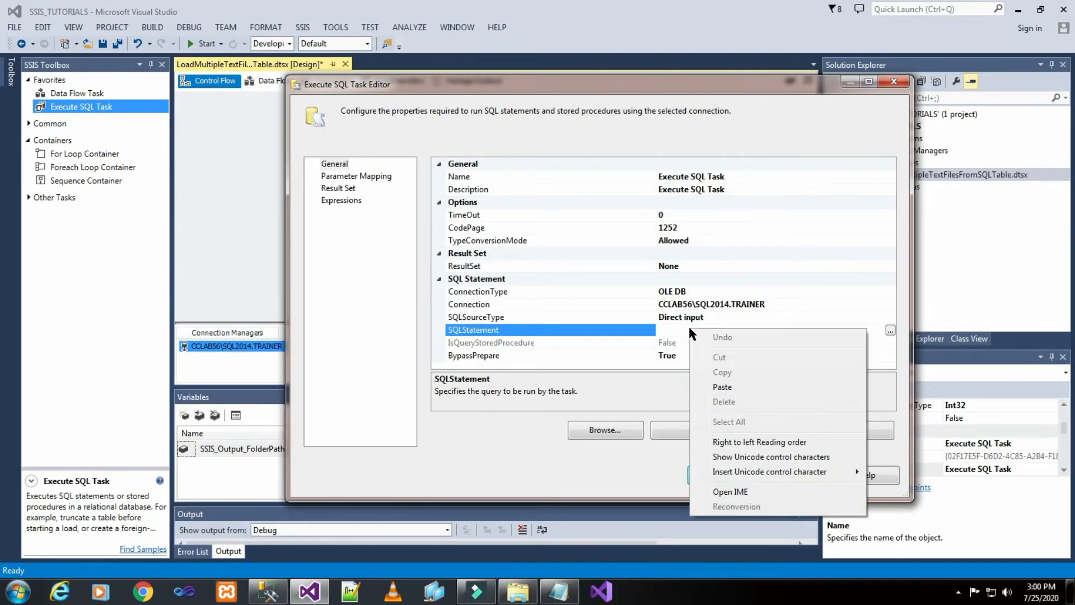
left_click(721, 387)
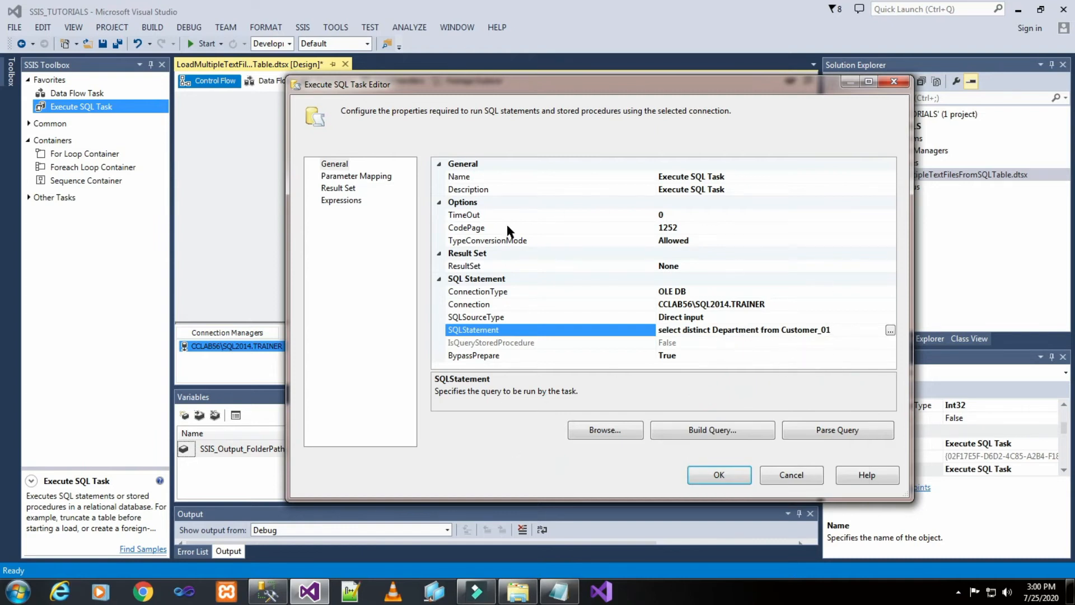
- Set the Execute SQL Task's ResultSet to Full result set and check it against the notes in Notepad
left_click(478, 265)
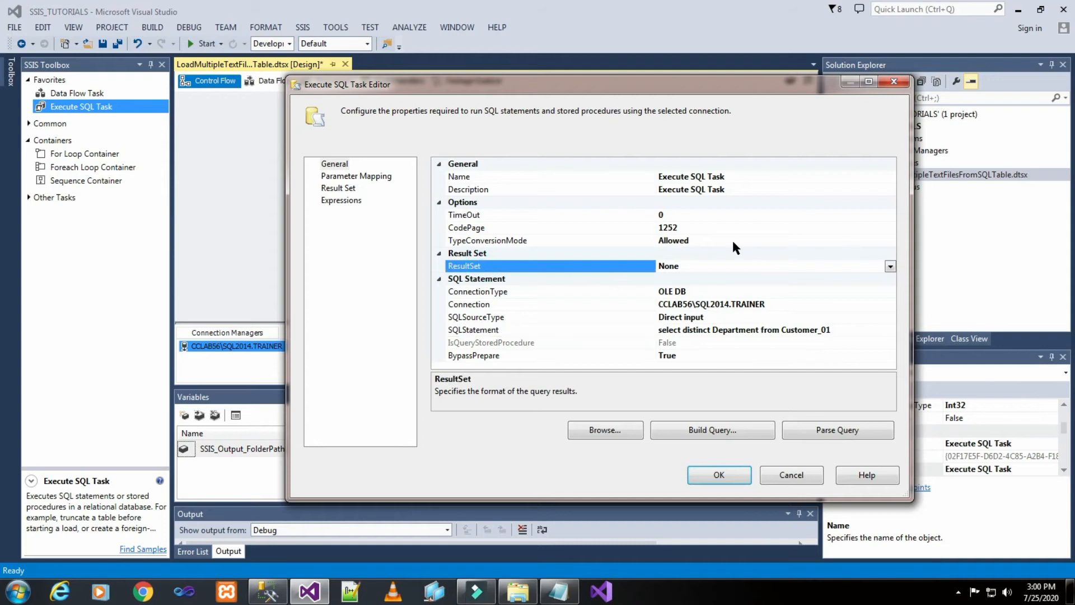
left_click(890, 266)
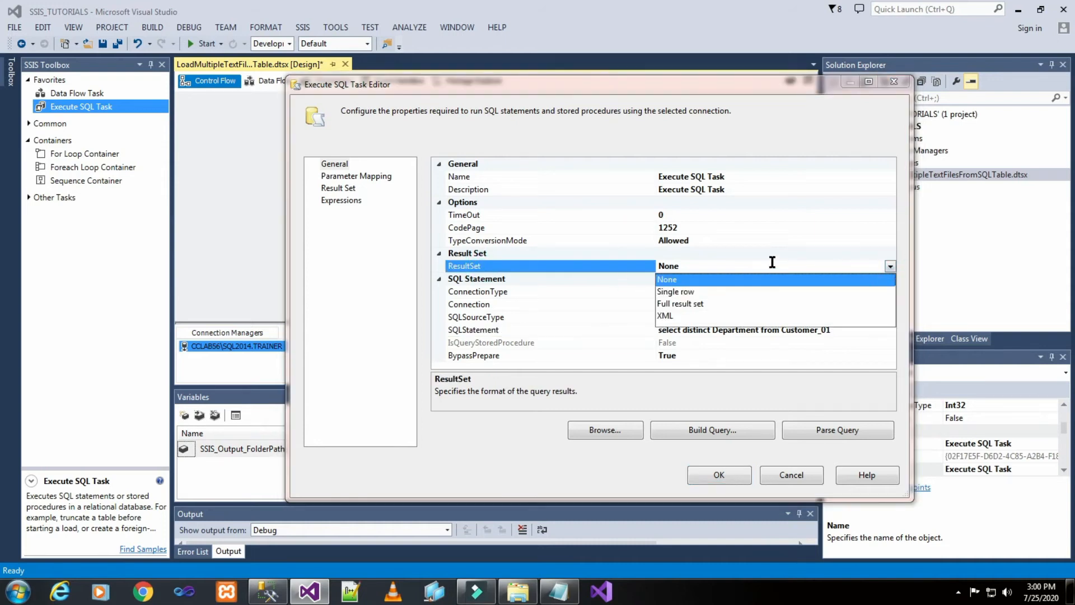
left_click(680, 303)
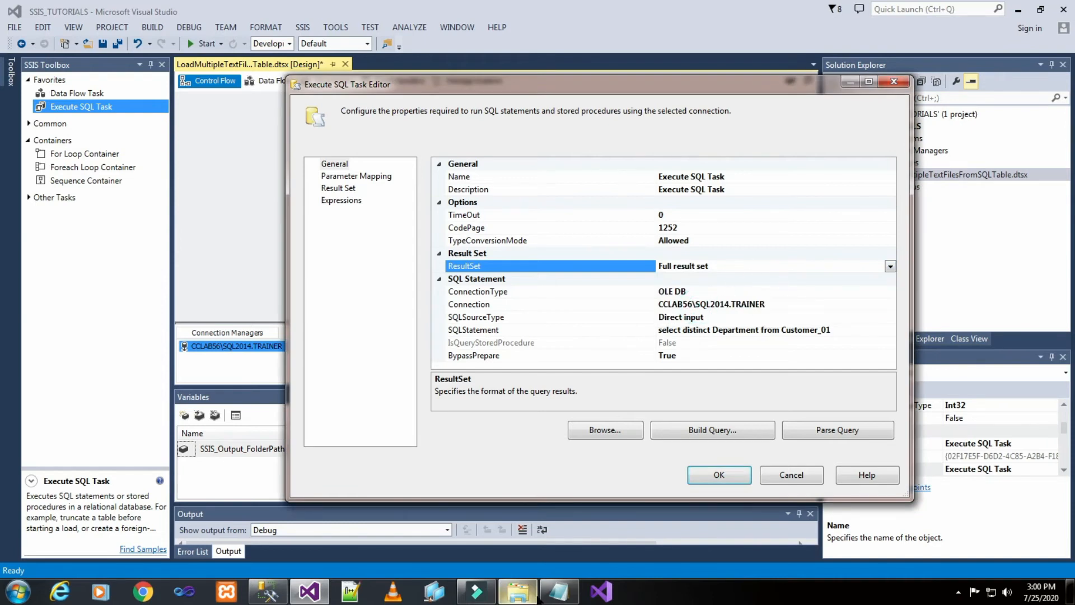
left_click(559, 591)
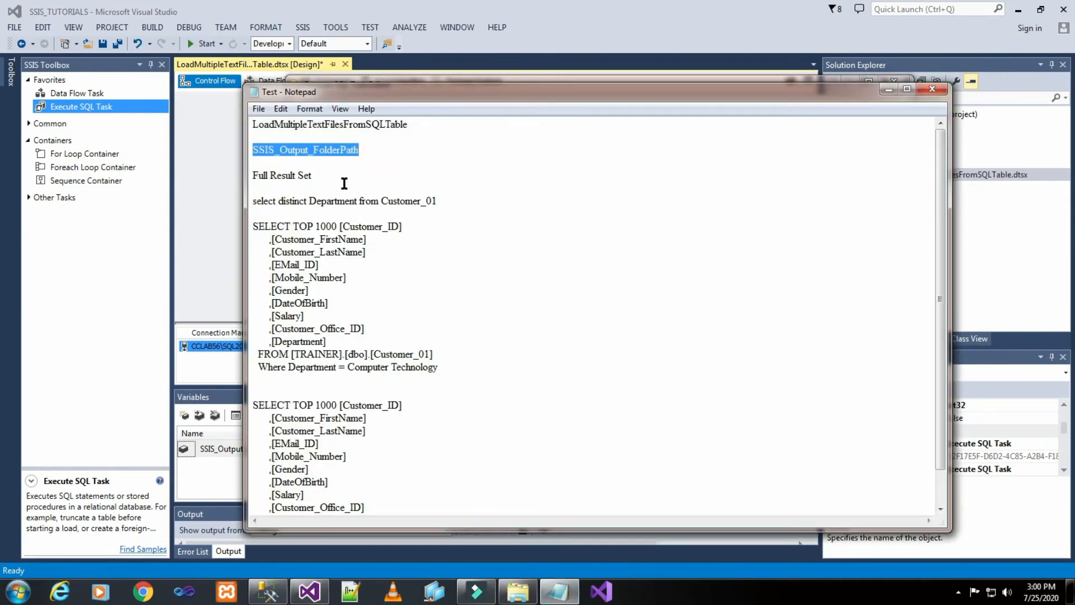
left_click(269, 178)
left_click_drag(251, 175, 459, 207)
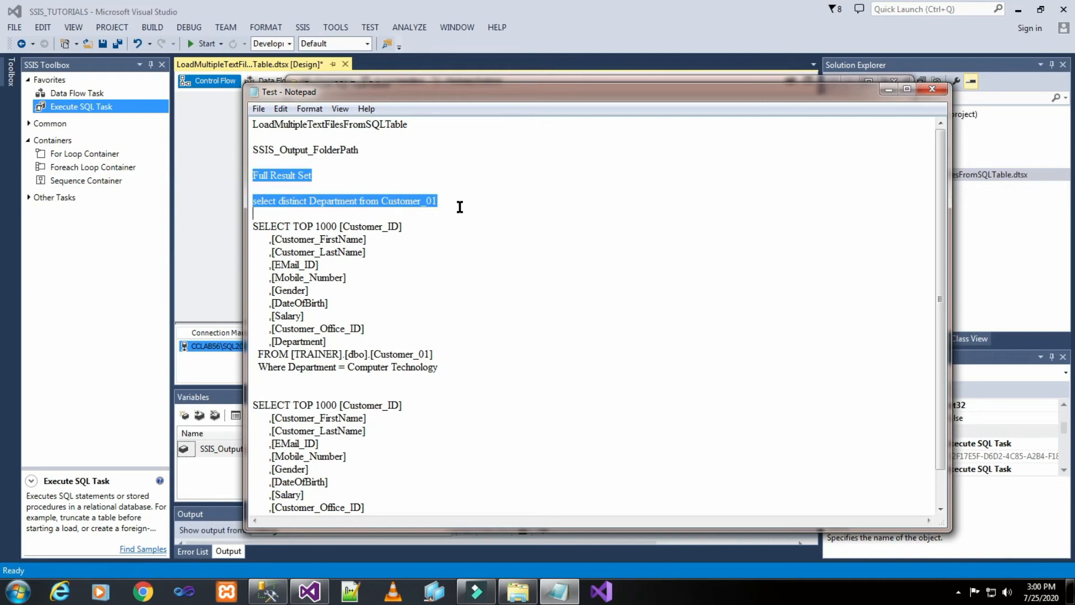
left_click(887, 91)
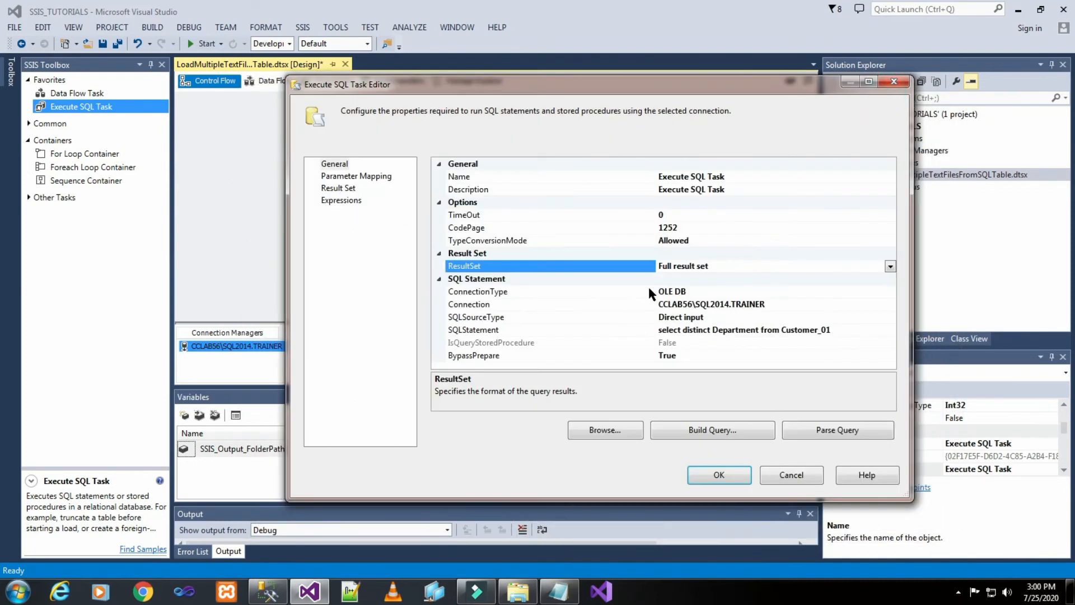
- Add a result set entry to the task and assign it a new package-level variable named DepartmentObj with value type Object
left_click(383, 177)
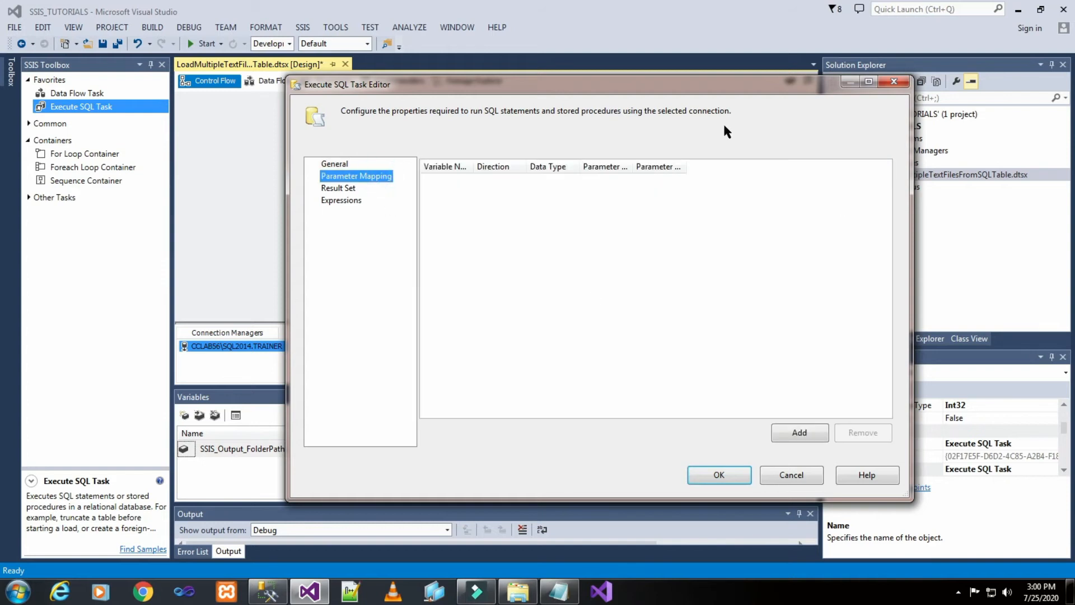
left_click(351, 190)
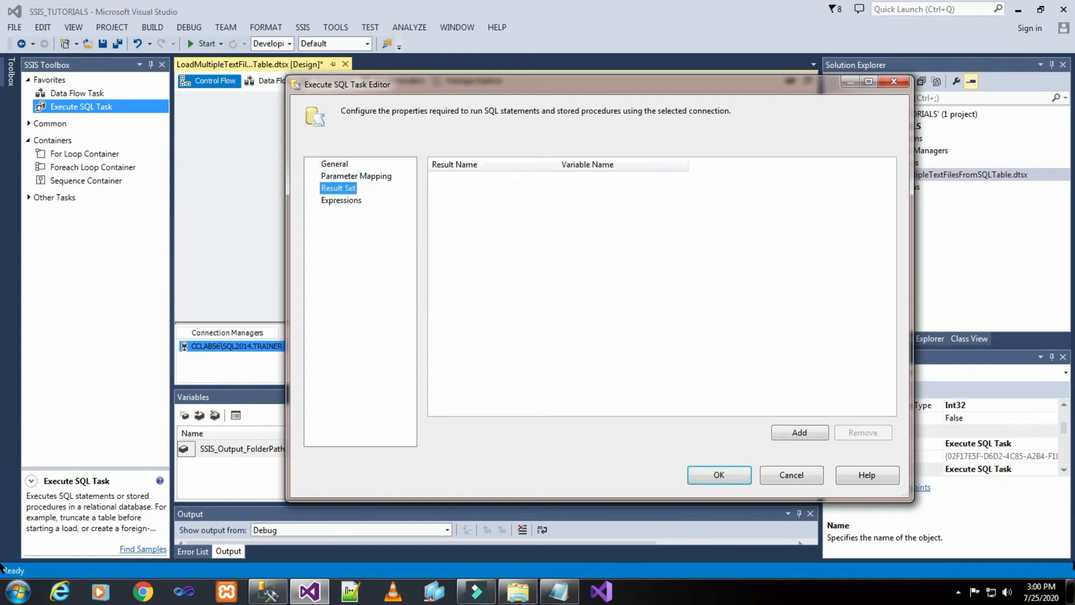
left_click(802, 433)
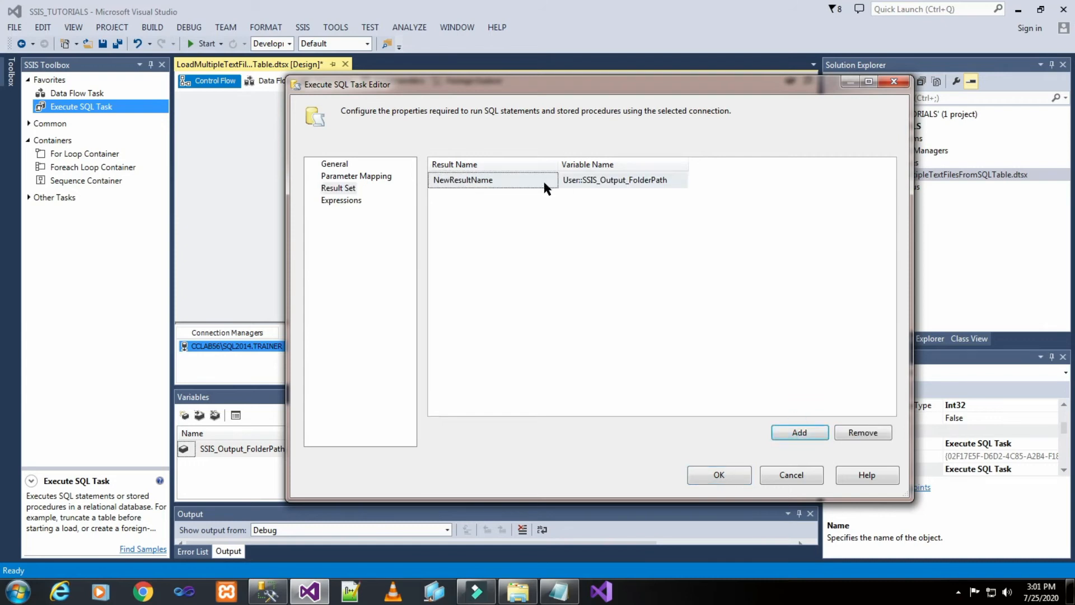
left_click(672, 179)
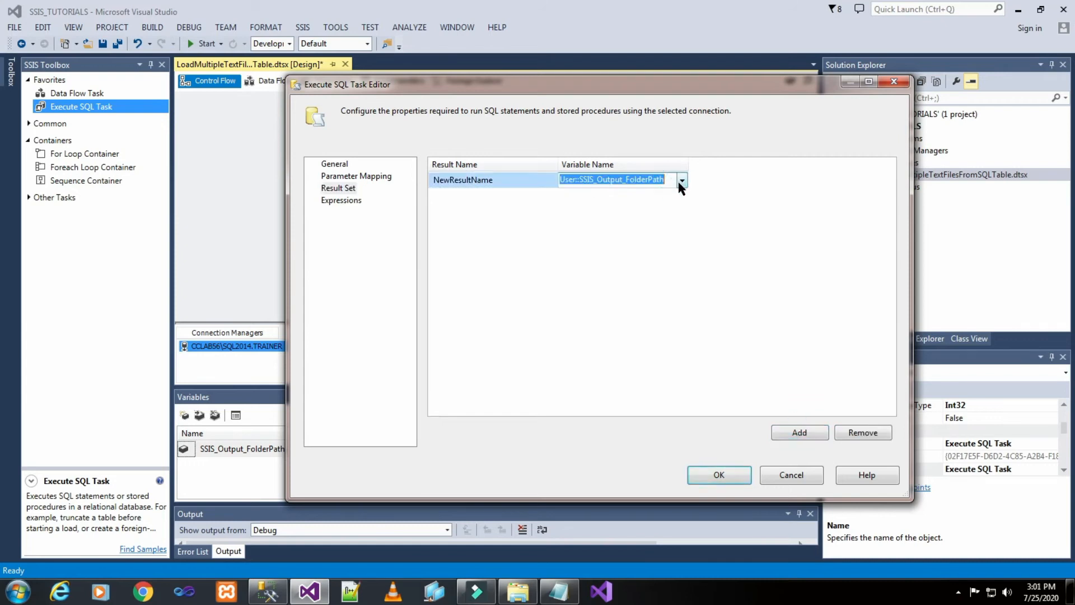
left_click(682, 180)
left_click(649, 193)
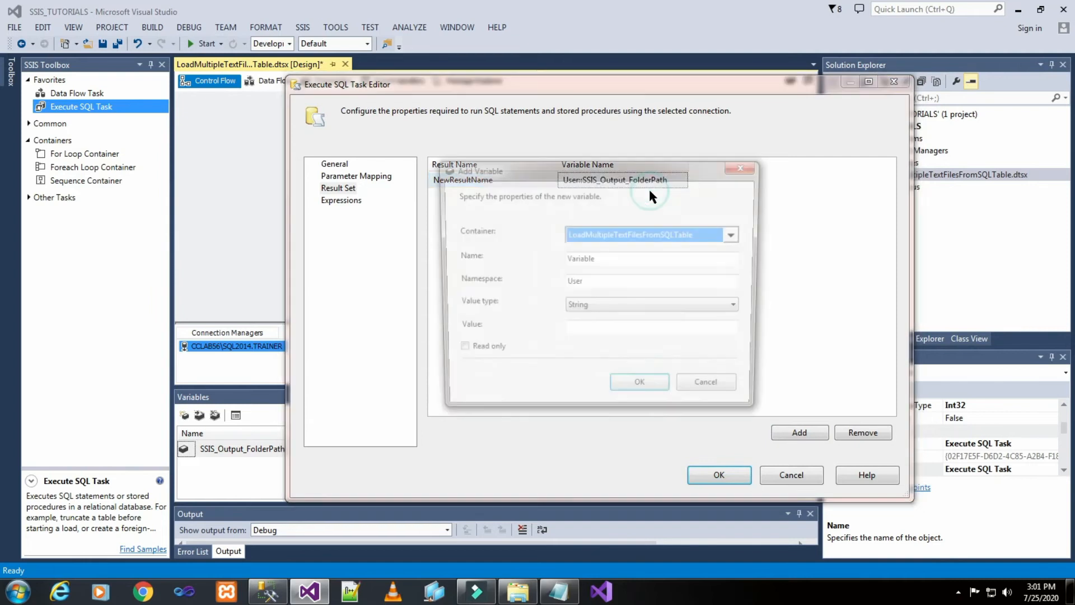
double_click(622, 260)
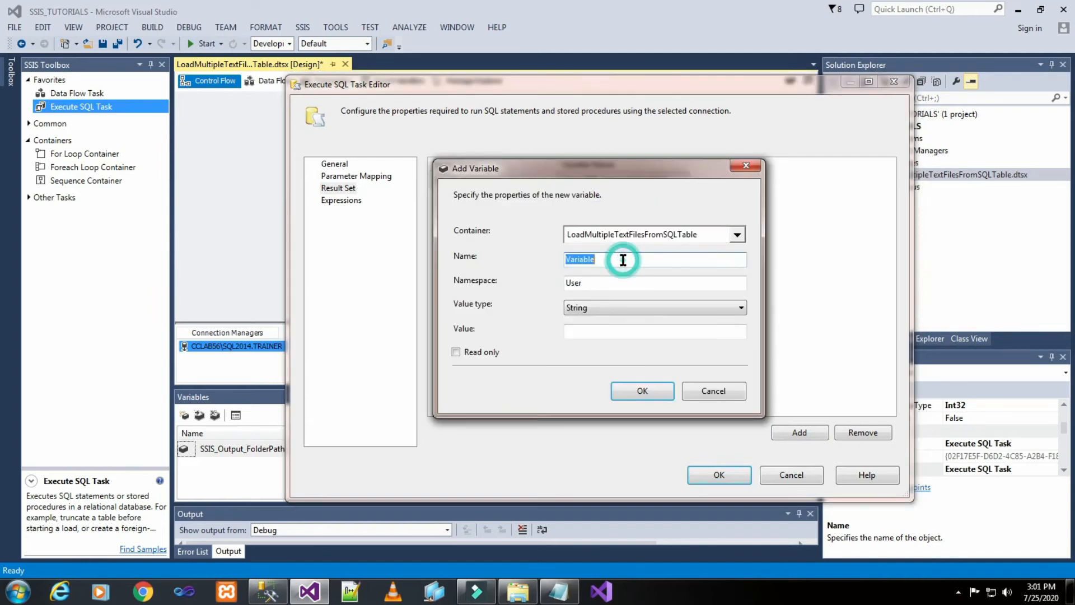
type("DepartmentObj")
left_click(723, 305)
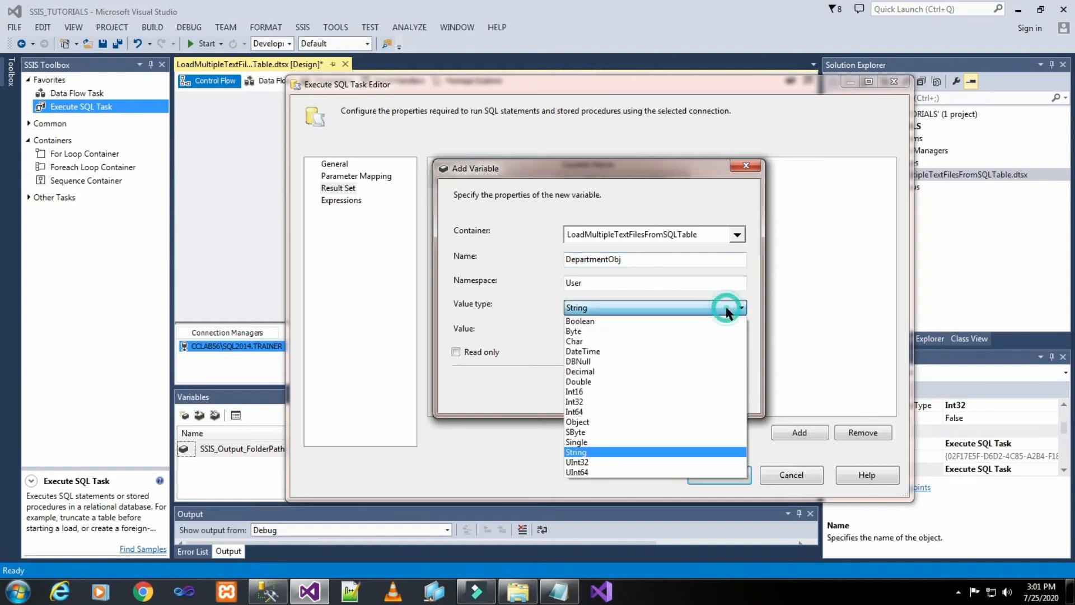
left_click(637, 421)
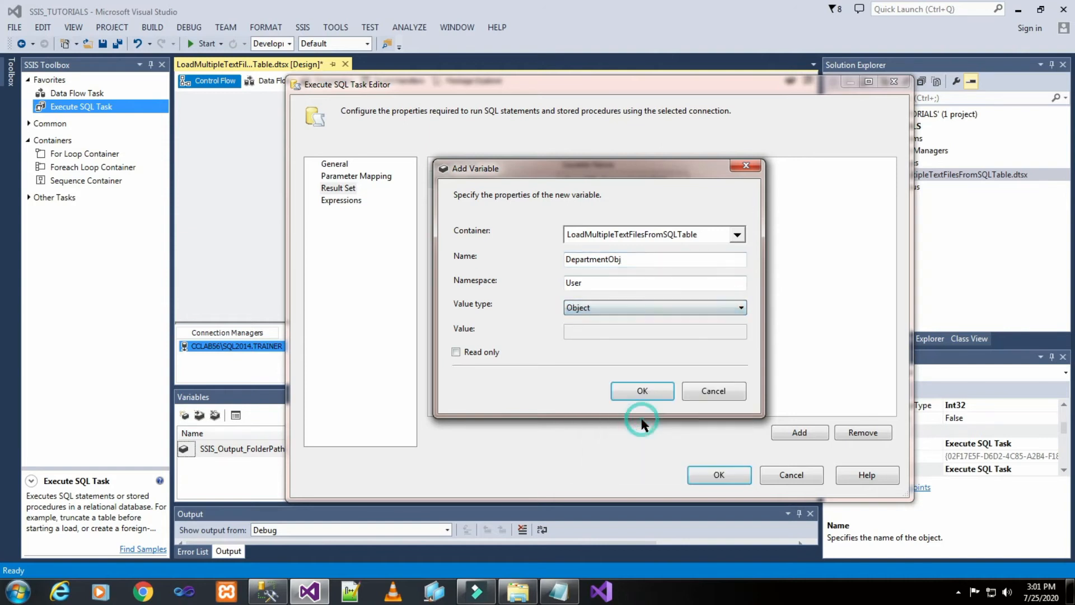
left_click(637, 391)
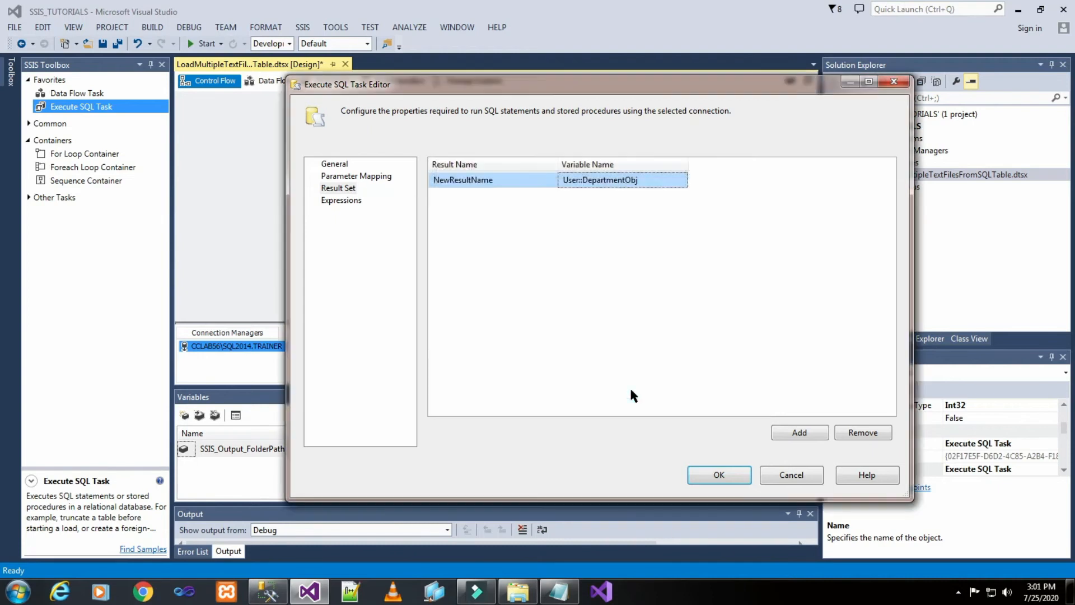
- Set the result name of the DepartmentObj entry to 0 and accept the Execute SQL Task settings
double_click(536, 180)
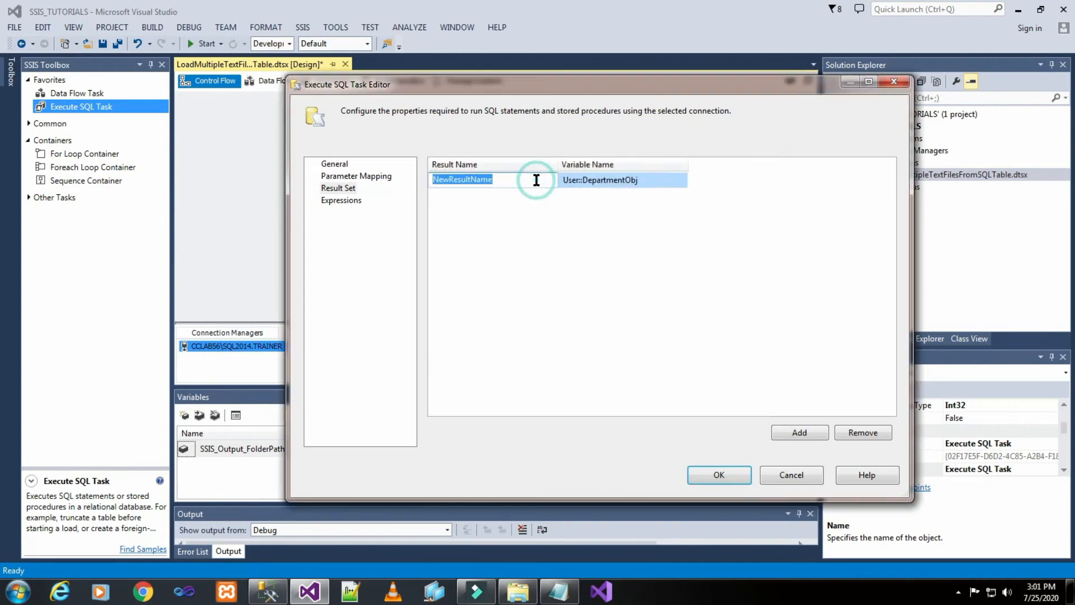
type("0")
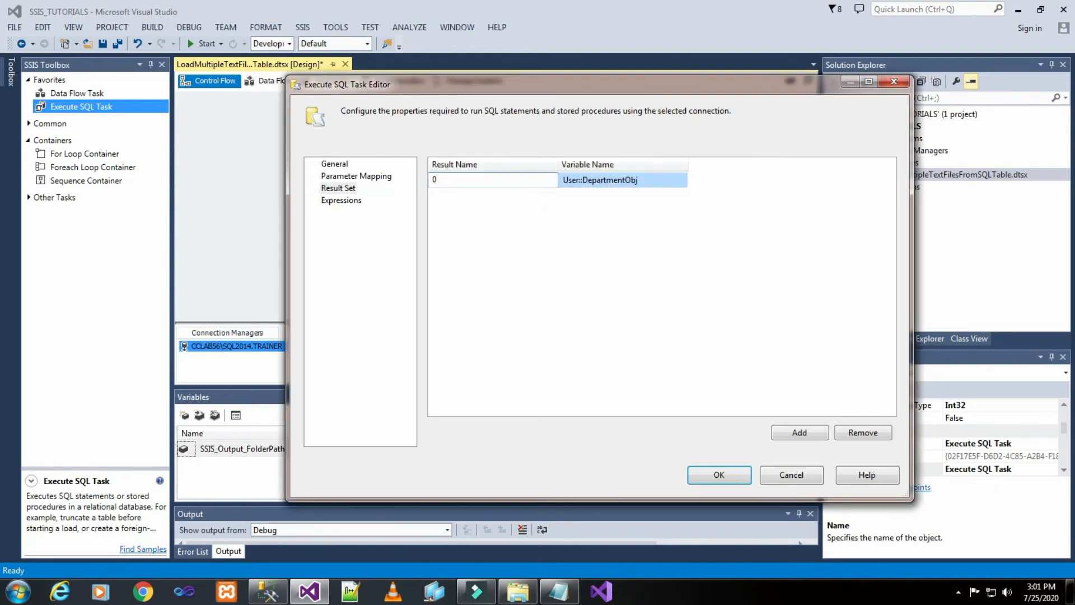
left_click(583, 237)
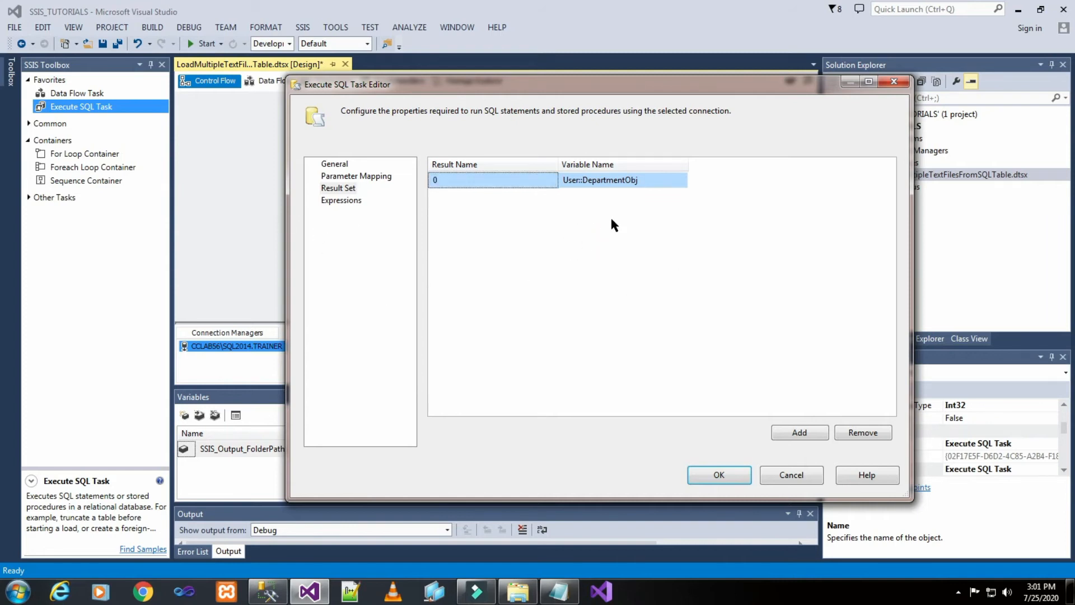
left_click(733, 473)
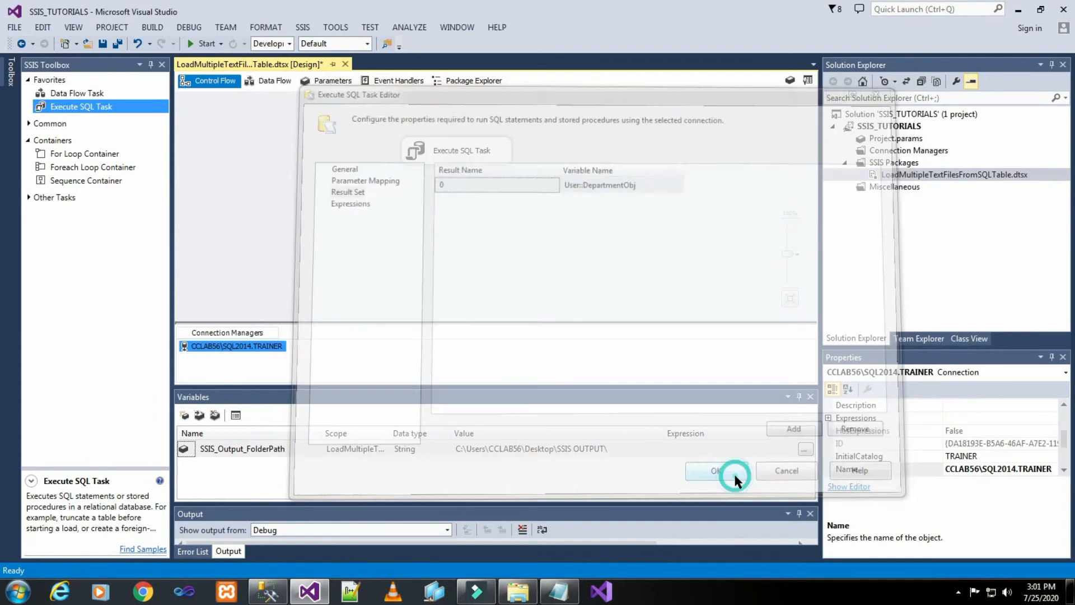
left_click(566, 213)
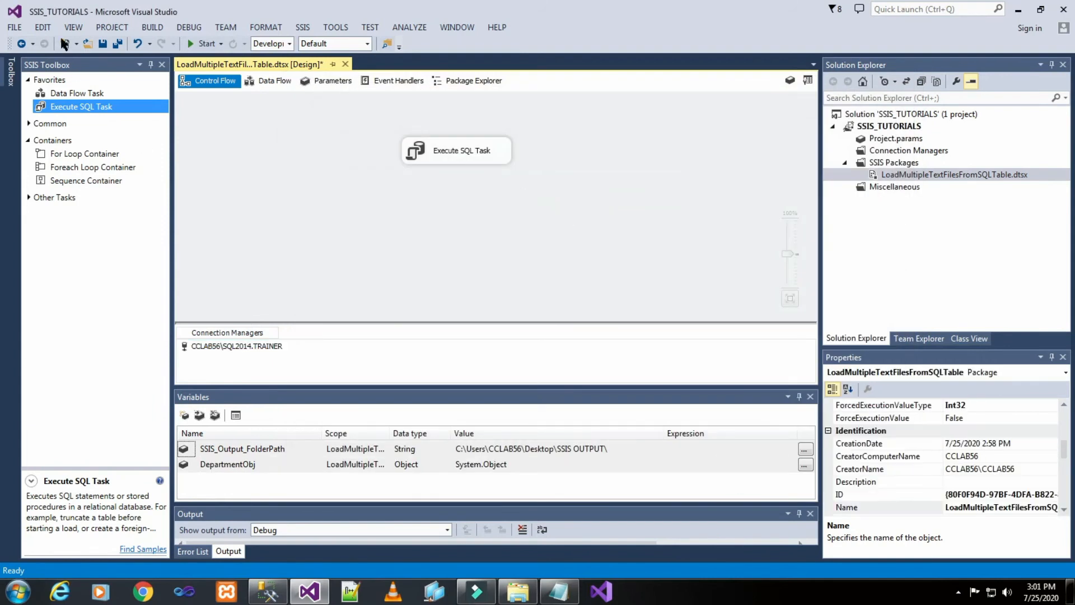
- Save the package and test-run it, stopping debugging once execution has completed
left_click(101, 44)
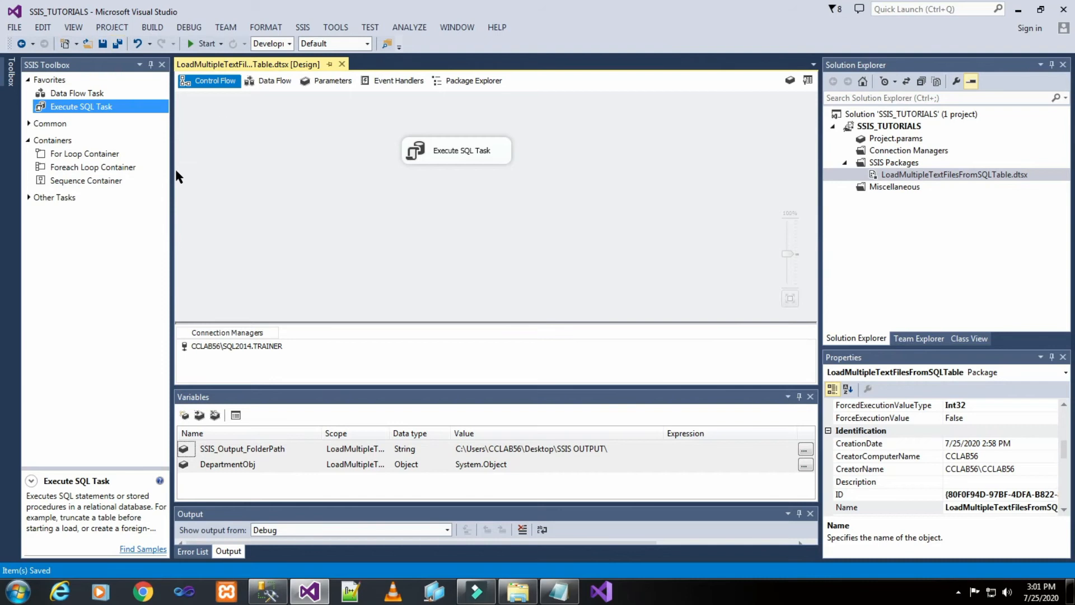
left_click(204, 43)
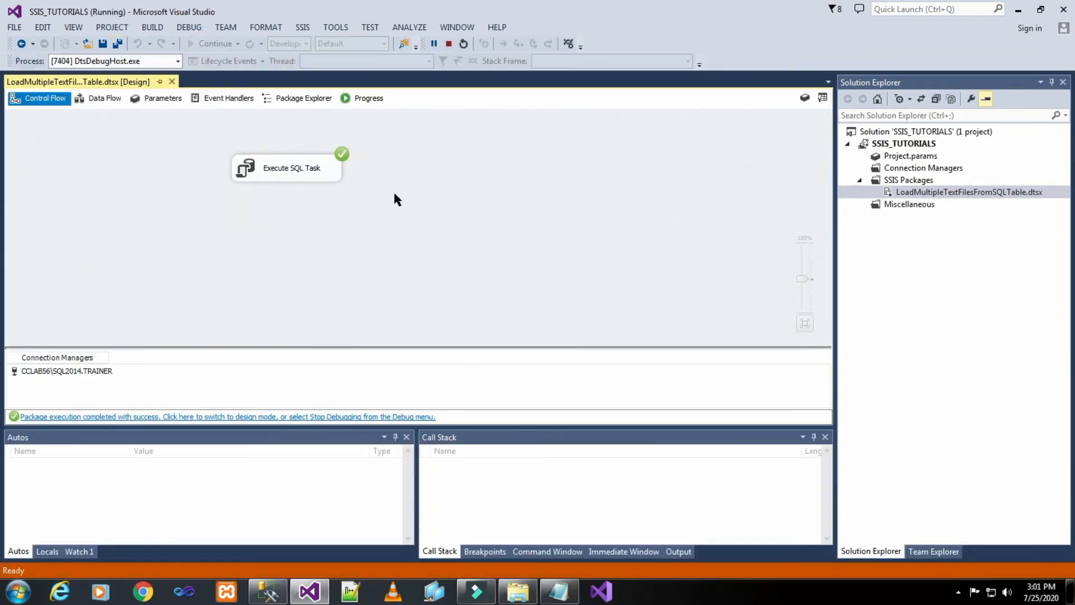
left_click(452, 42)
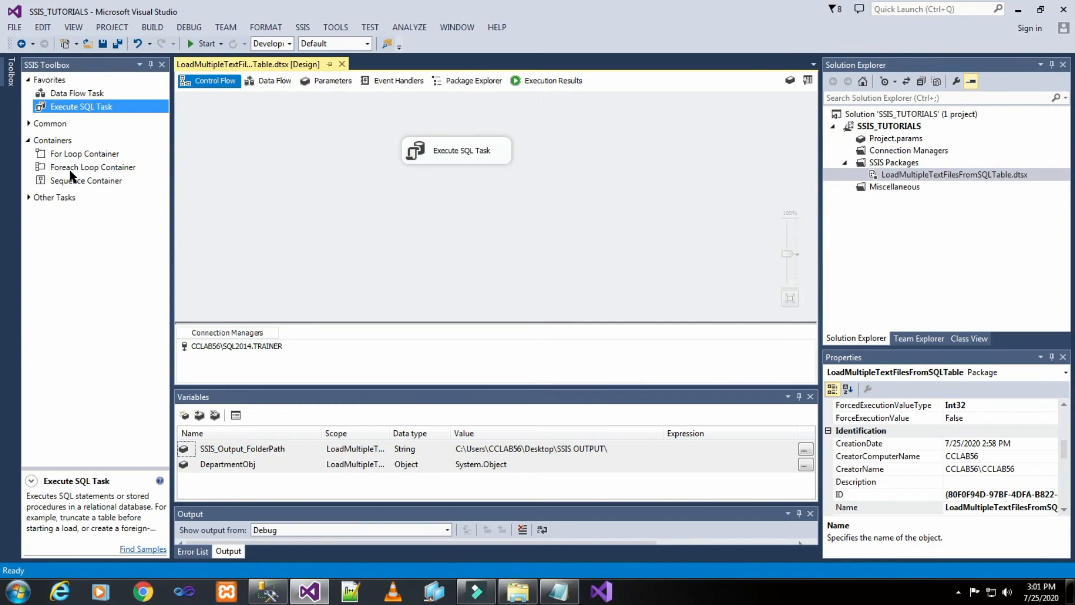
- Add a Foreach Loop Container below the Execute SQL Task and connect the task's output to it
left_click_drag(72, 168, 401, 199)
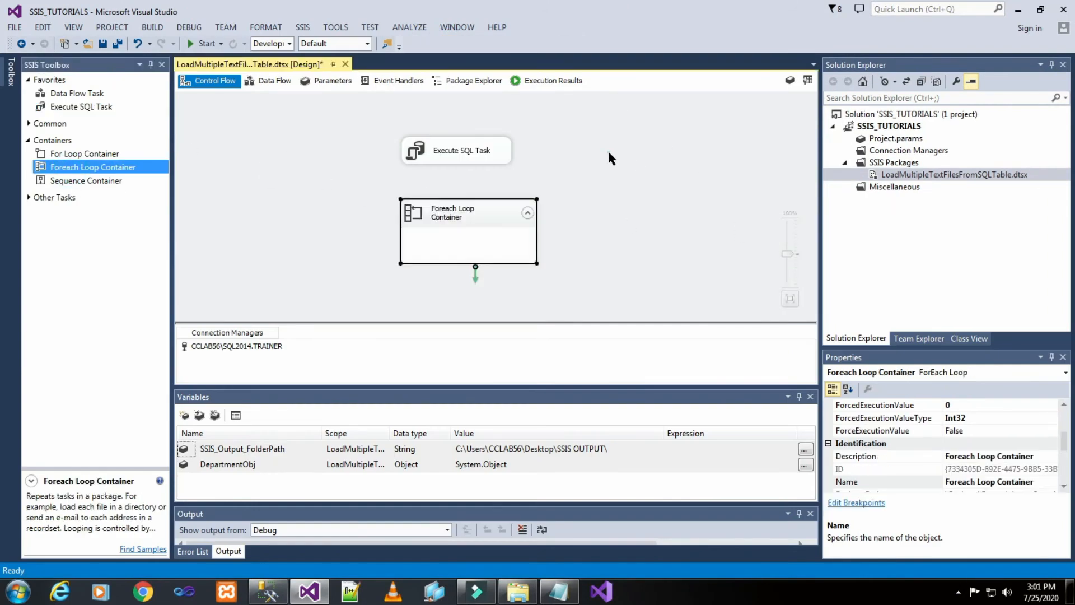
left_click(609, 154)
left_click(438, 158)
left_click_drag(462, 175, 458, 211)
left_click(620, 168)
- Enlarge the Foreach Loop Container slightly on the control flow canvas
left_click(481, 246)
left_click_drag(536, 263, 554, 278)
left_click(629, 171)
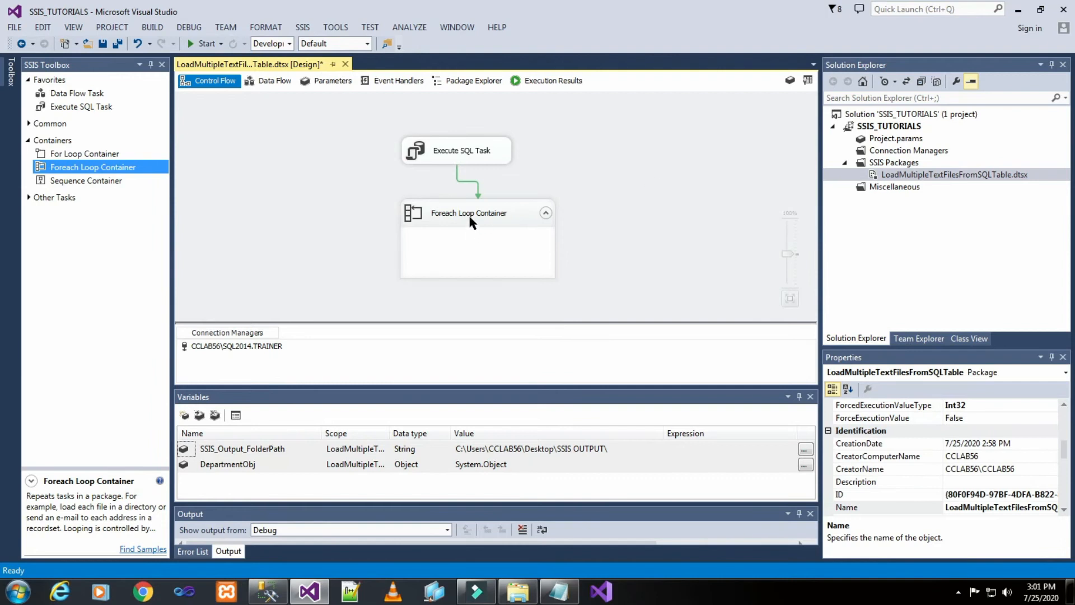
- Configure the loop's collection with the Foreach ADO Enumerator and User::DepartmentObj as the ADO object source variable
double_click(470, 219)
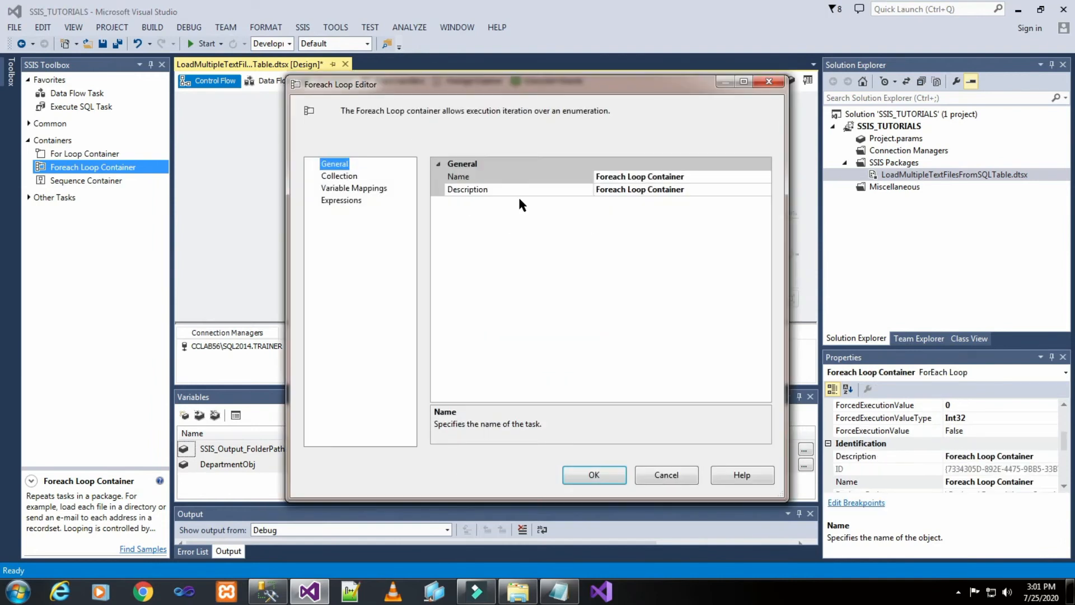
left_click(344, 176)
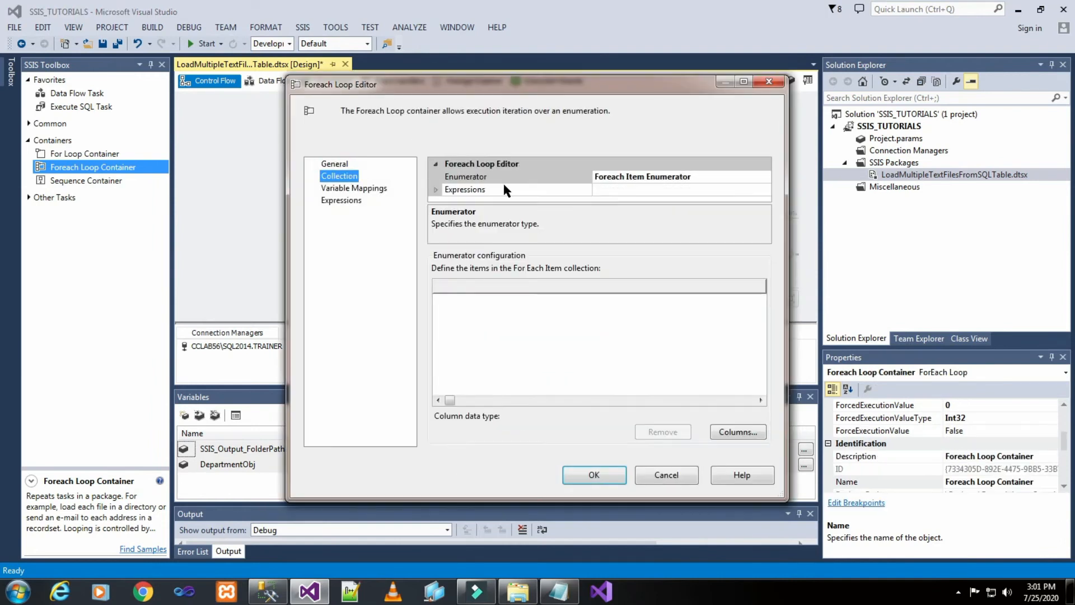
left_click(479, 177)
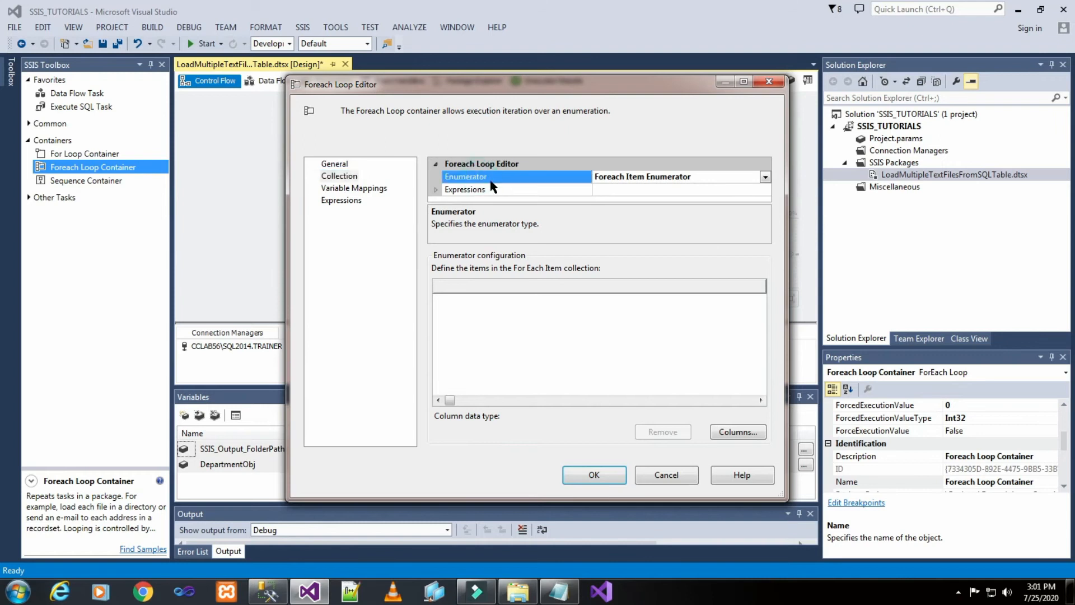
left_click(765, 176)
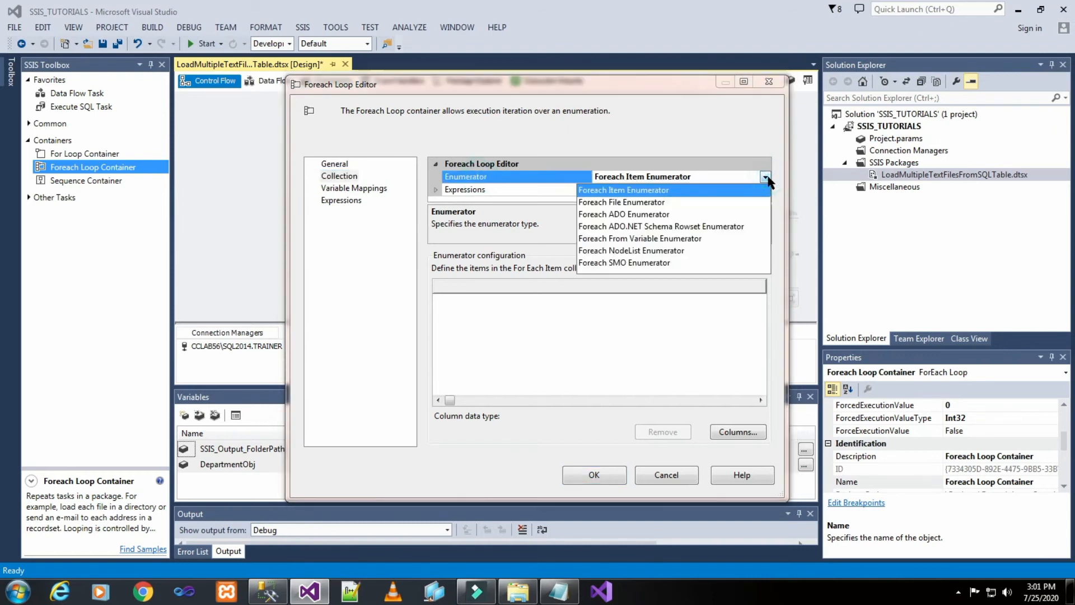
left_click(663, 214)
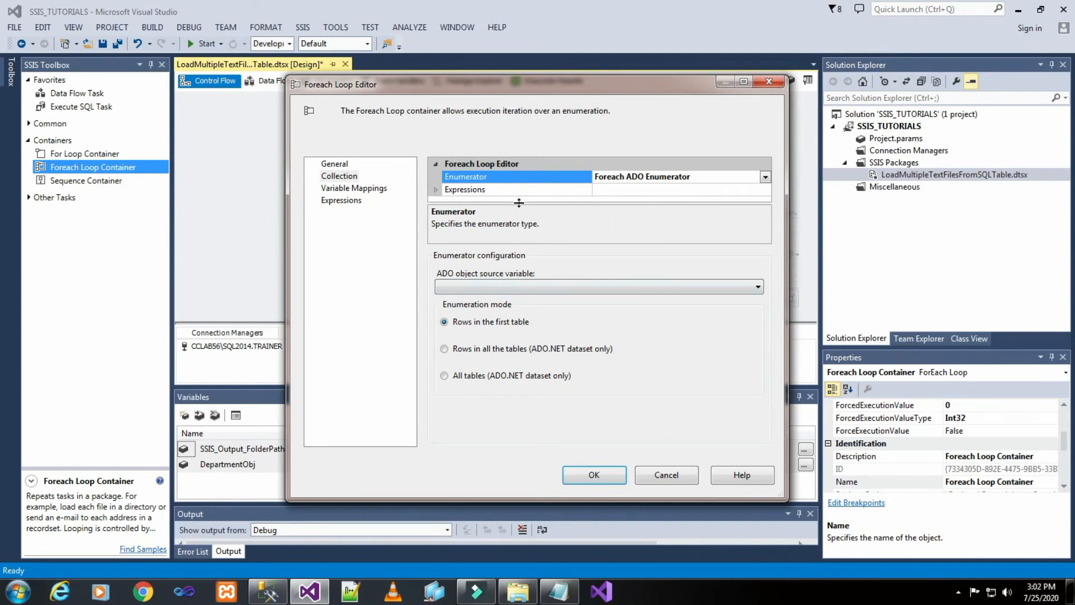
left_click(635, 286)
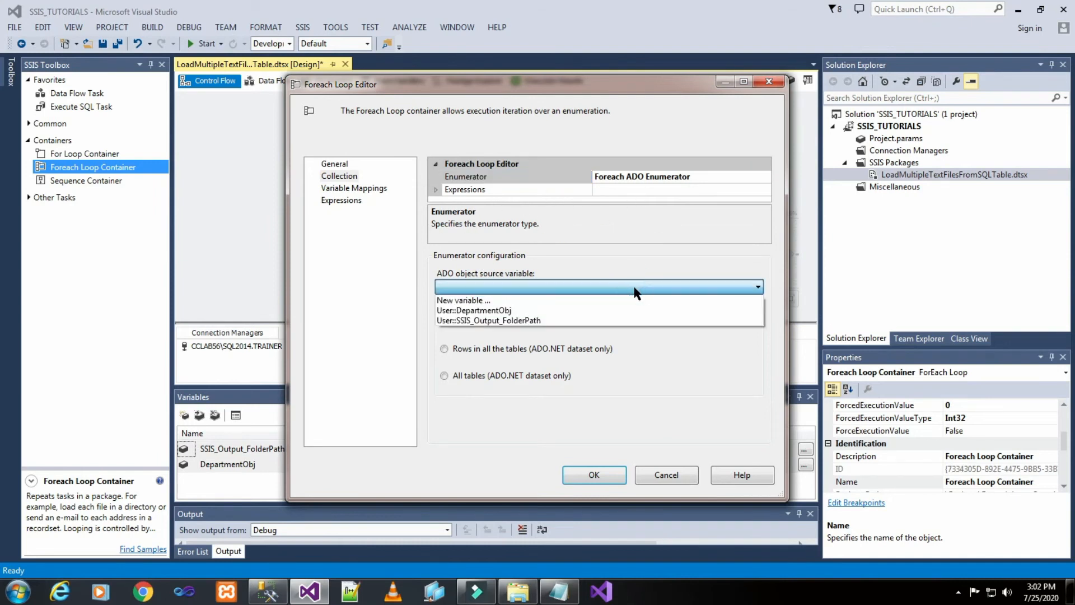
left_click(523, 312)
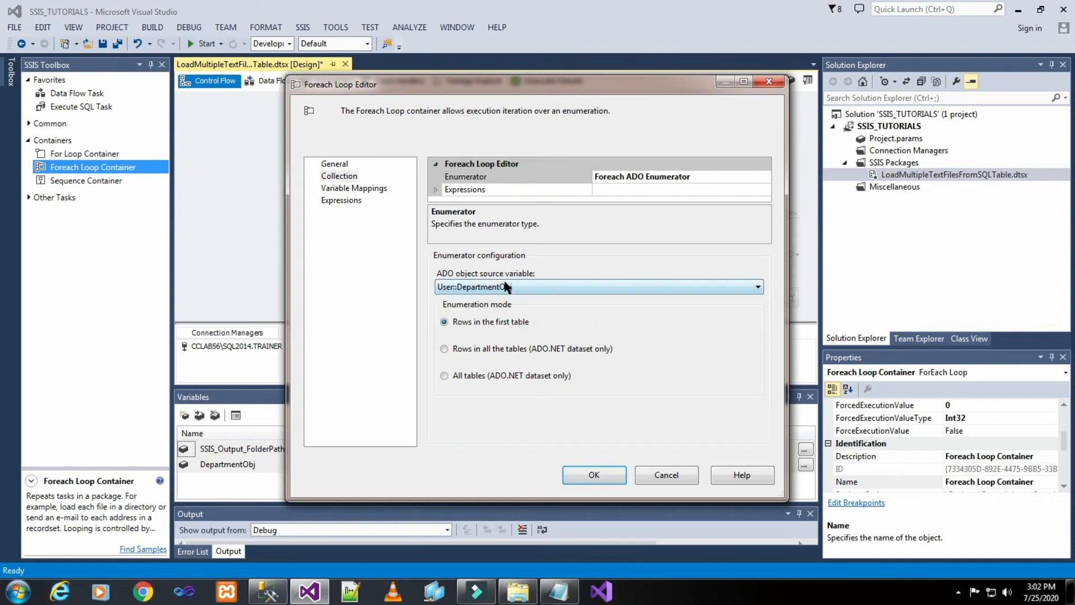
- Map the loop's collection value at index 0 to a new String variable named Department and apply the Foreach Loop settings
left_click(378, 193)
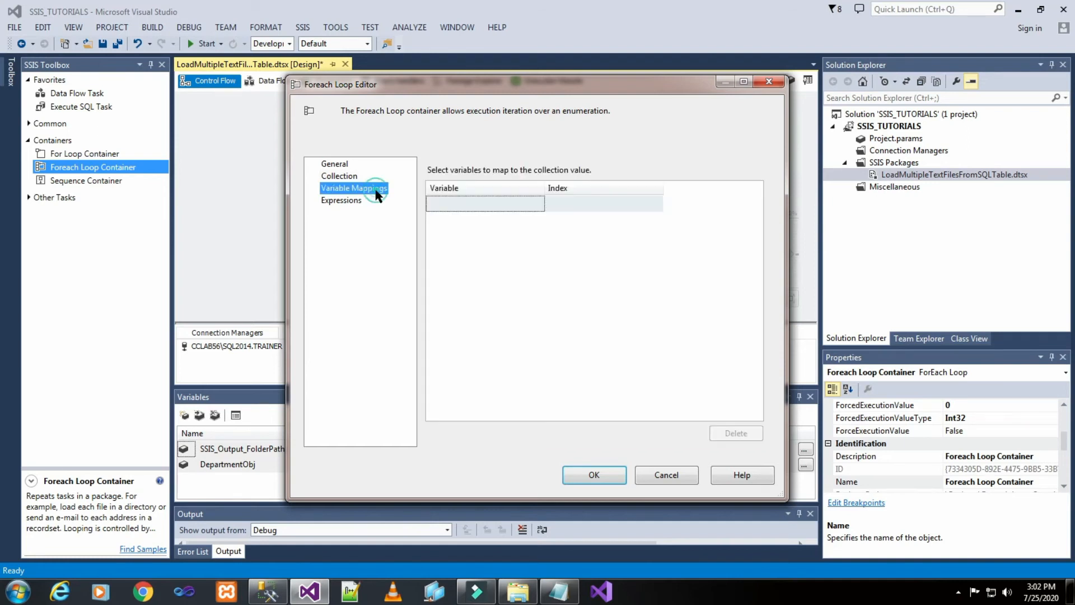
left_click(529, 196)
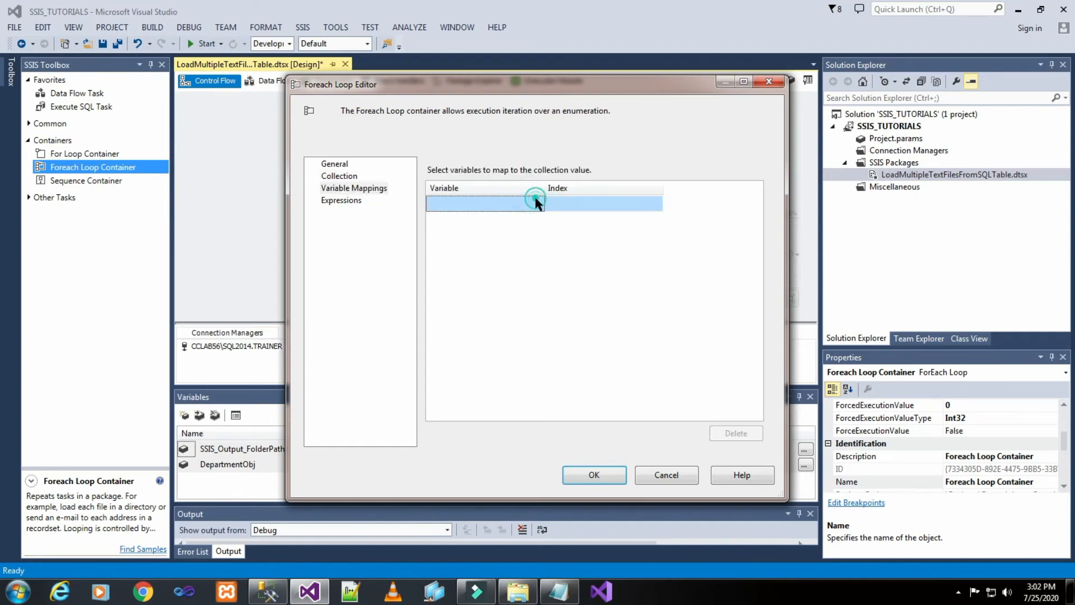
left_click(535, 202)
left_click(538, 204)
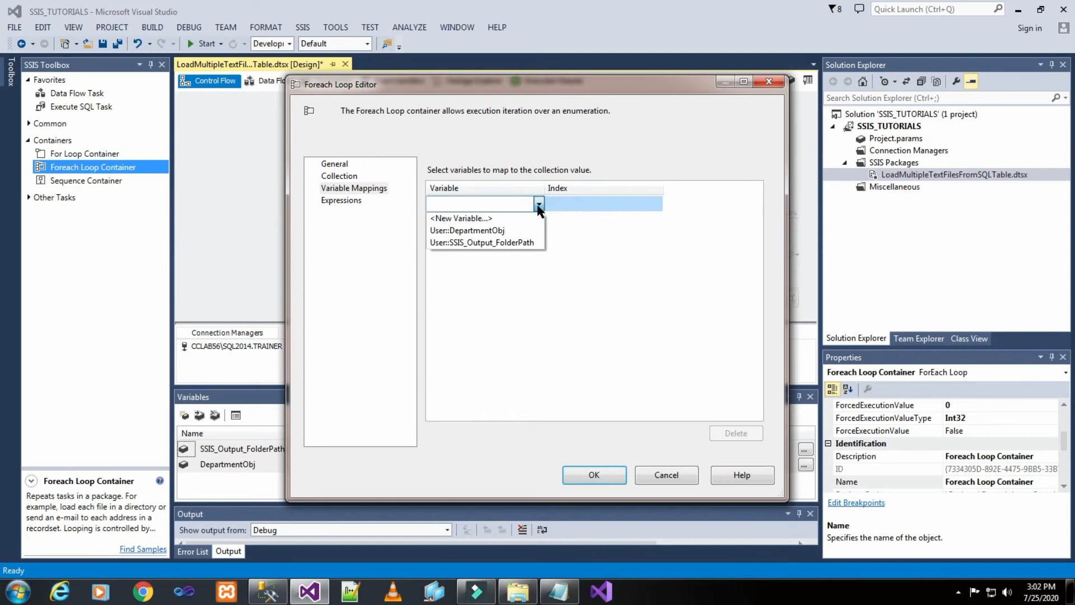
left_click(503, 218)
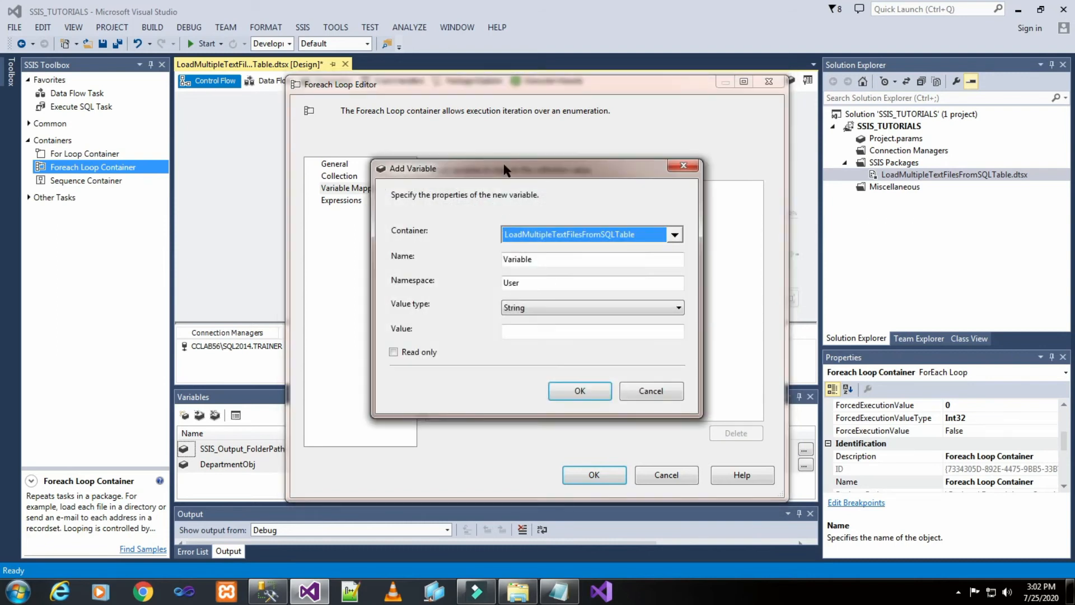
double_click(551, 259)
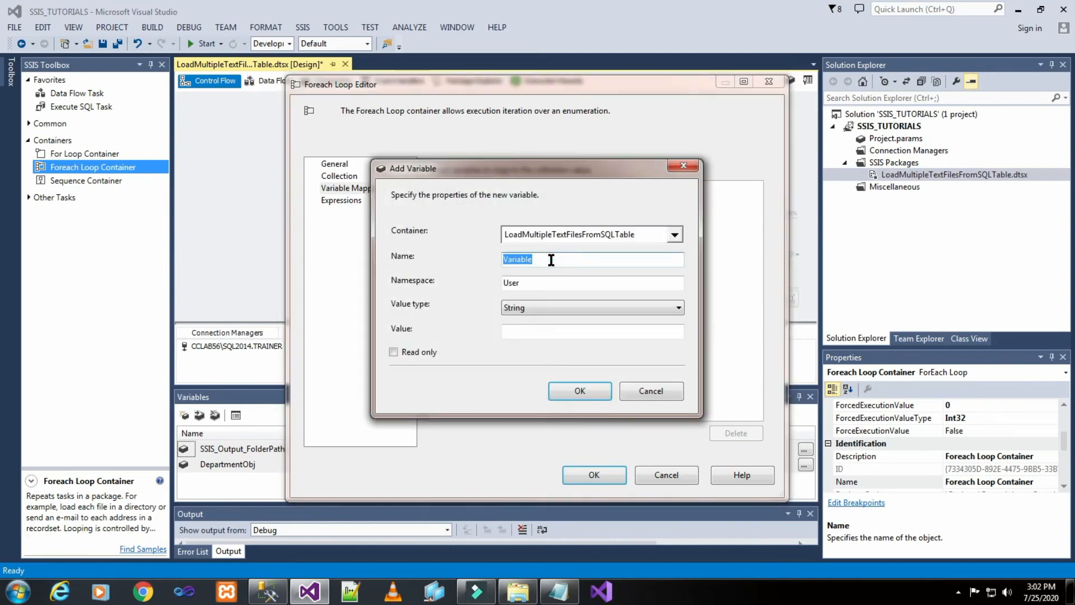
type("Department")
left_click(588, 394)
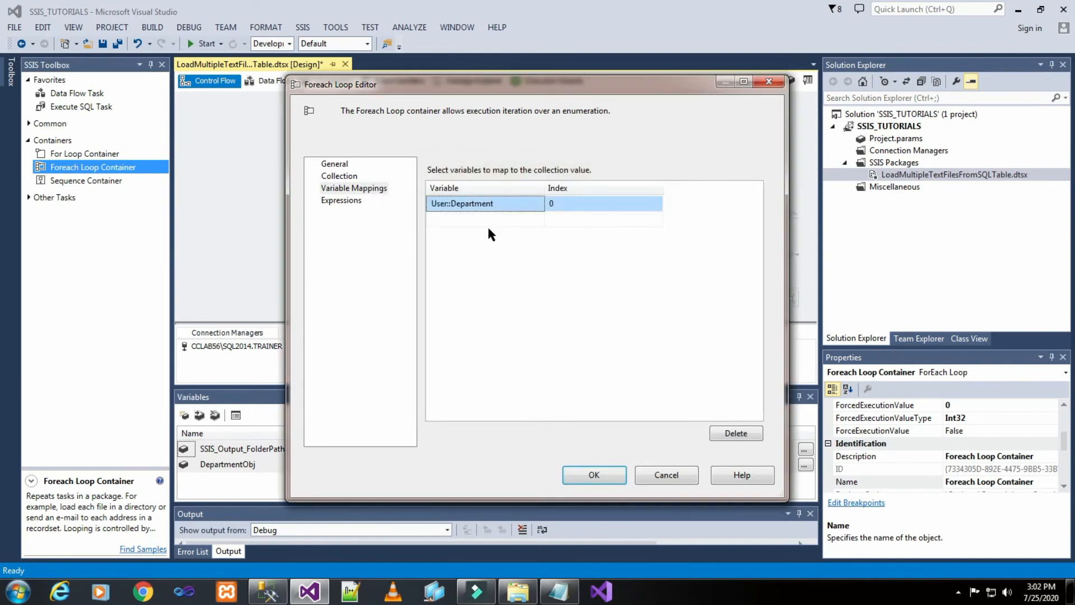
left_click(618, 473)
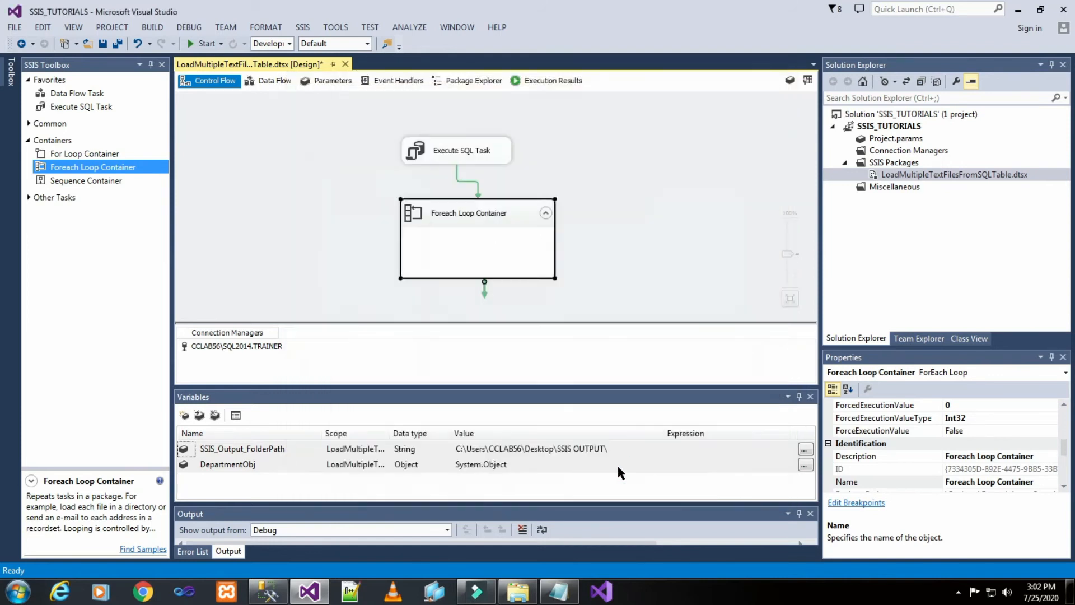
left_click(623, 200)
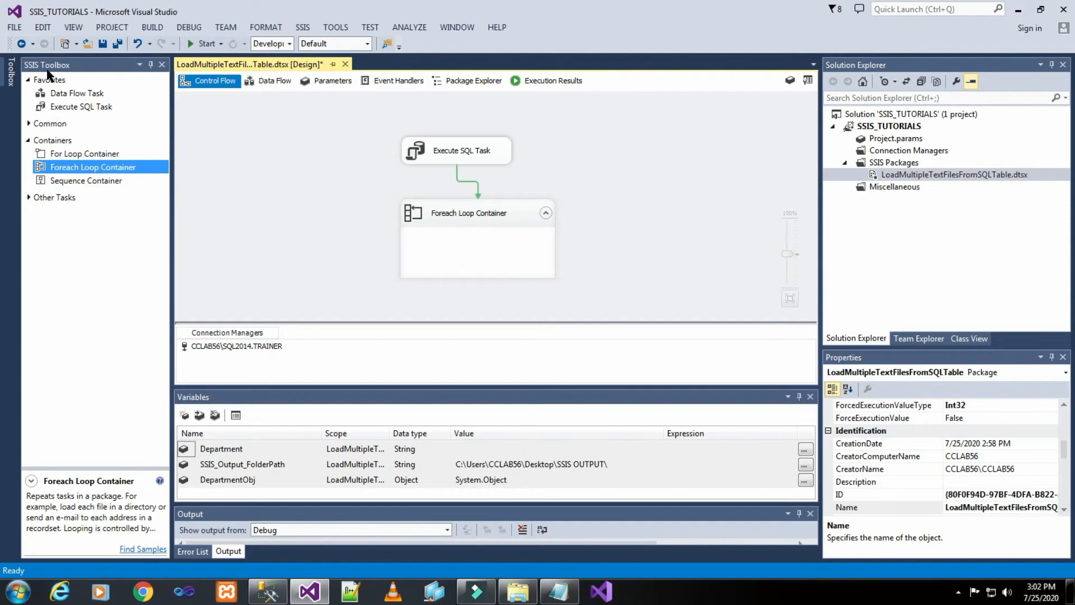
- Add a Data Flow Task inside the Foreach Loop Container and open its data flow
left_click_drag(84, 93, 421, 241)
left_click(648, 192)
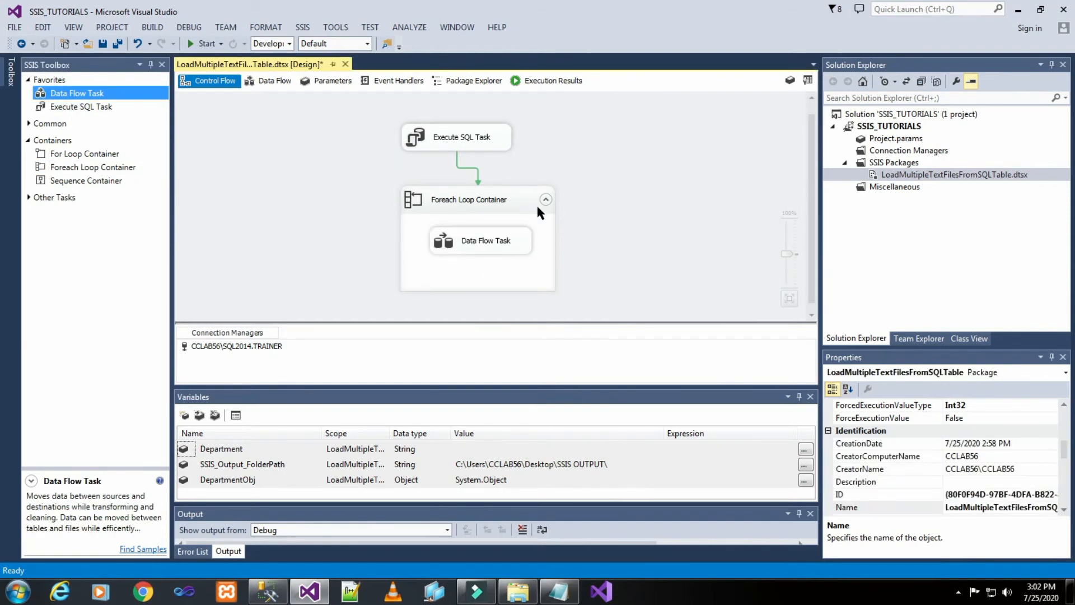
double_click(490, 246)
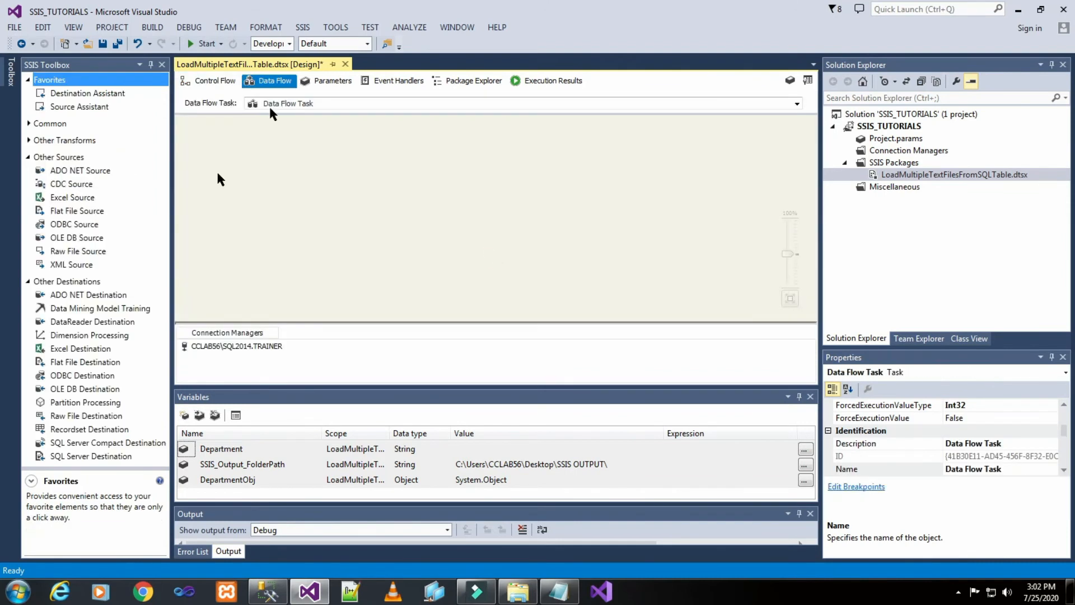
- Add an OLE DB Source to the data flow canvas
left_click(59, 157)
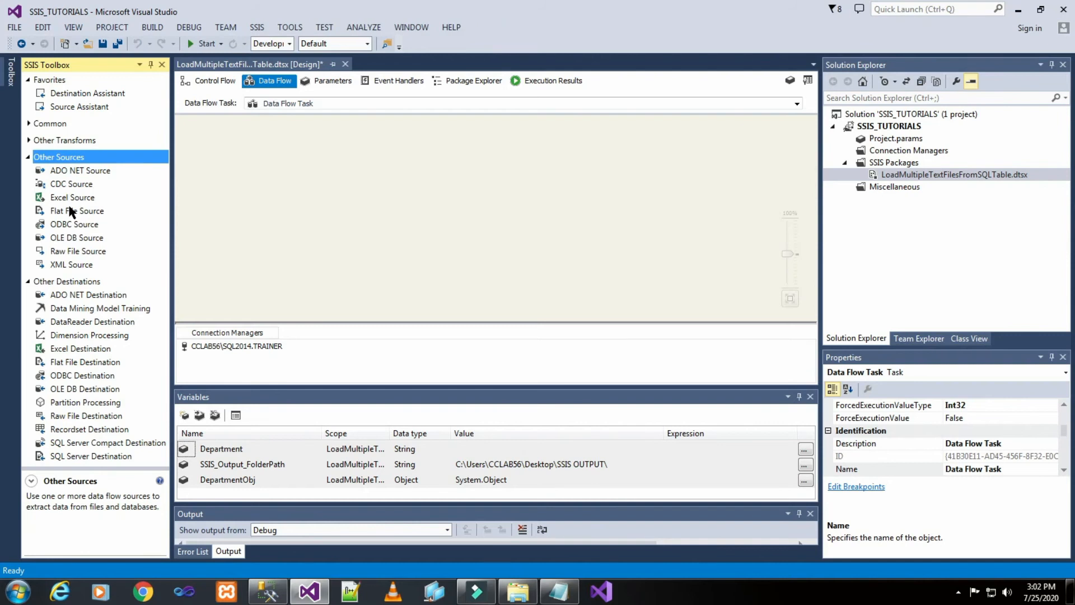
left_click_drag(67, 238, 428, 164)
left_click(544, 208)
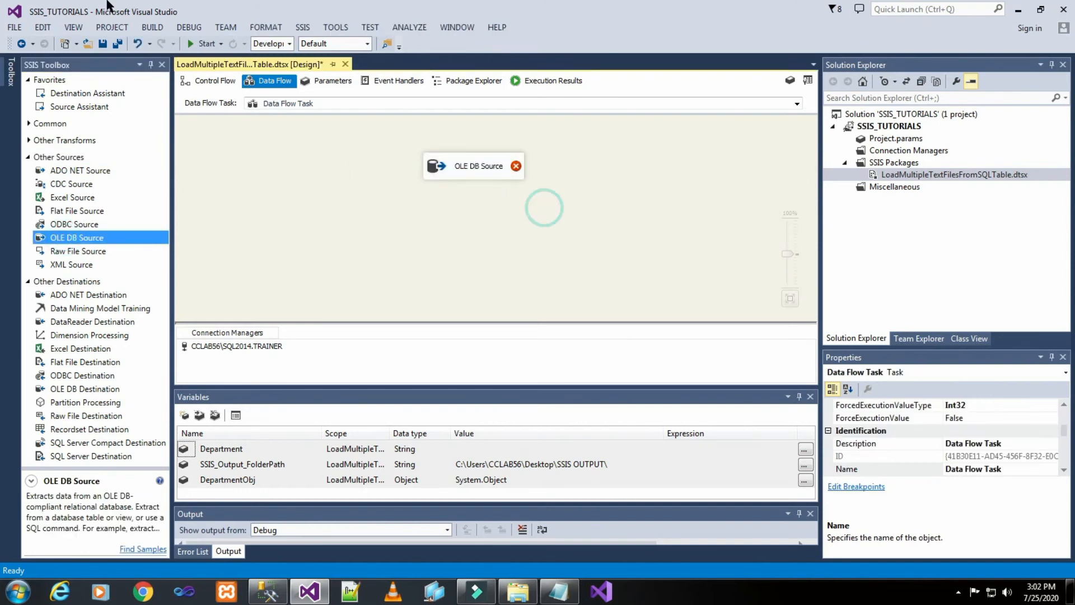
- Open the OLE DB Source for editing and set its data access mode to SQL command
double_click(472, 166)
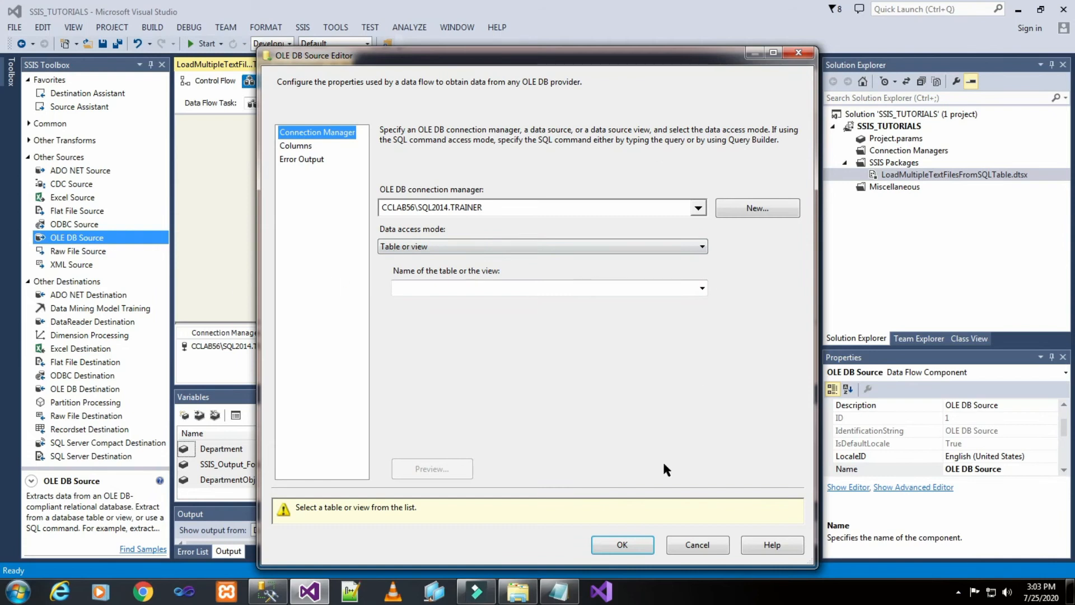
left_click(215, 273)
left_click(694, 247)
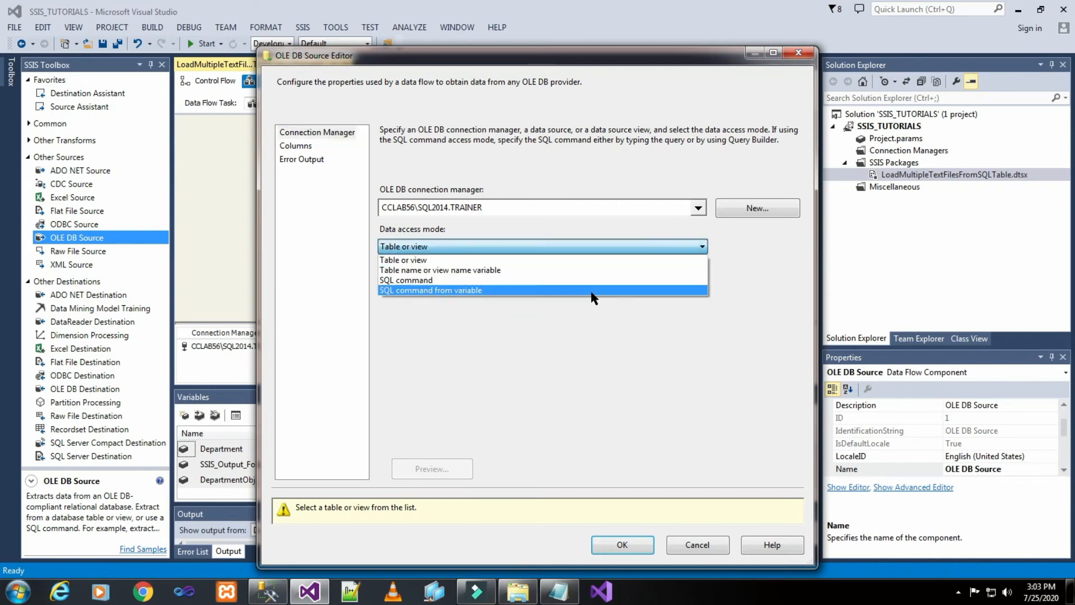
left_click(597, 280)
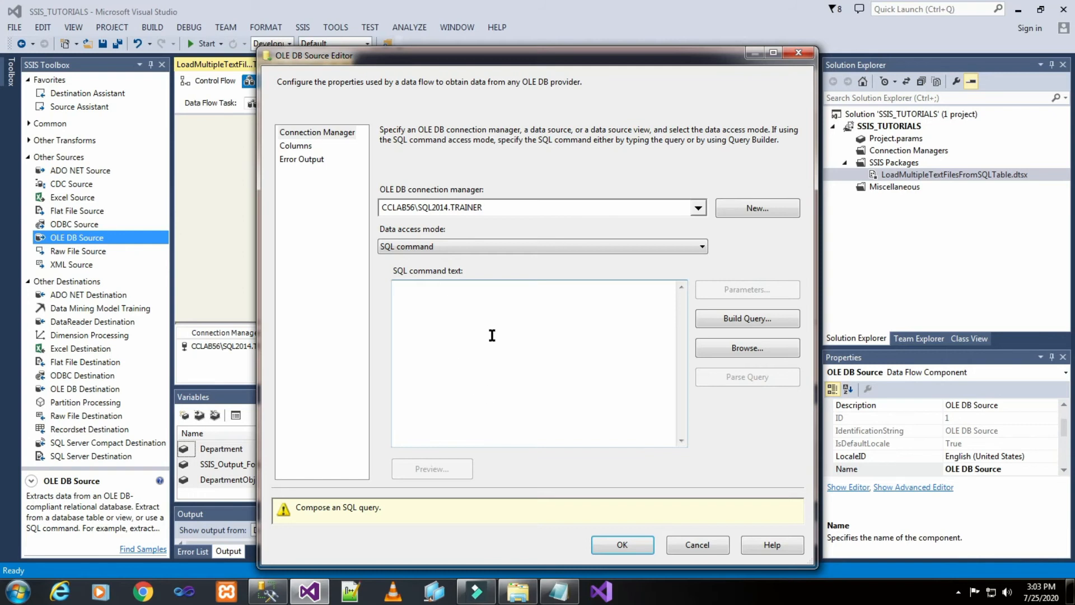
- In SQL Server Management Studio, run the Customer_01 query filtered to Department 'Computer Technology', then return to Visual Studio
left_click(269, 594)
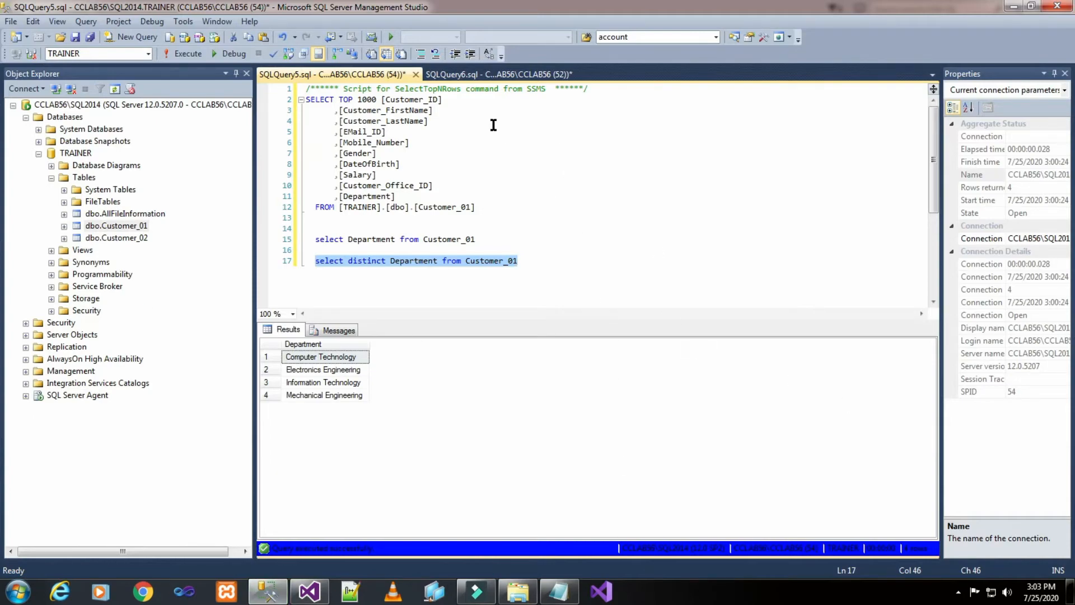
left_click(508, 74)
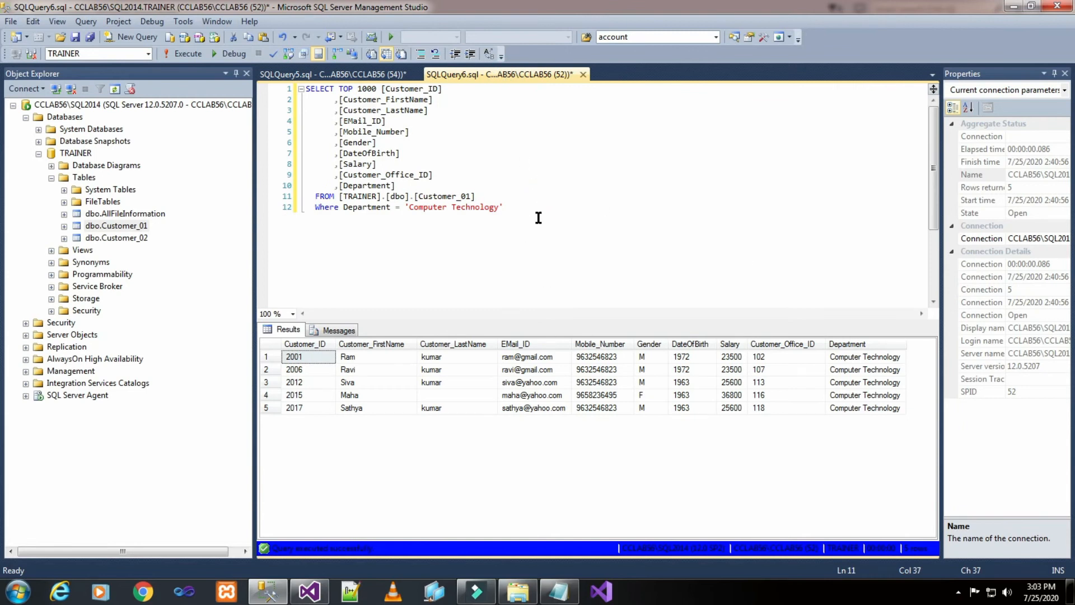
left_click_drag(526, 211, 271, 73)
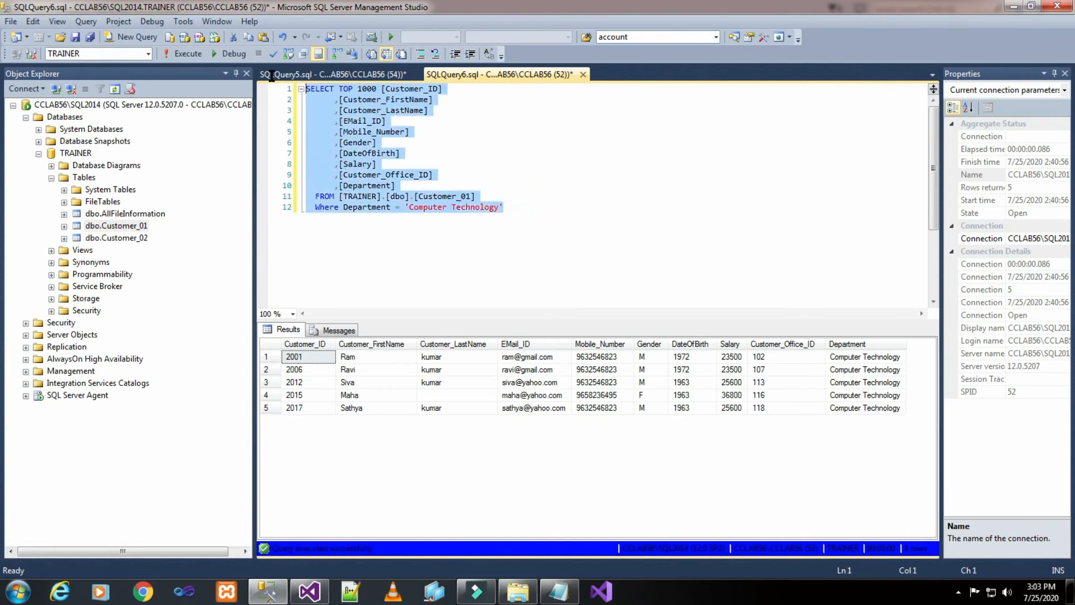
left_click(179, 56)
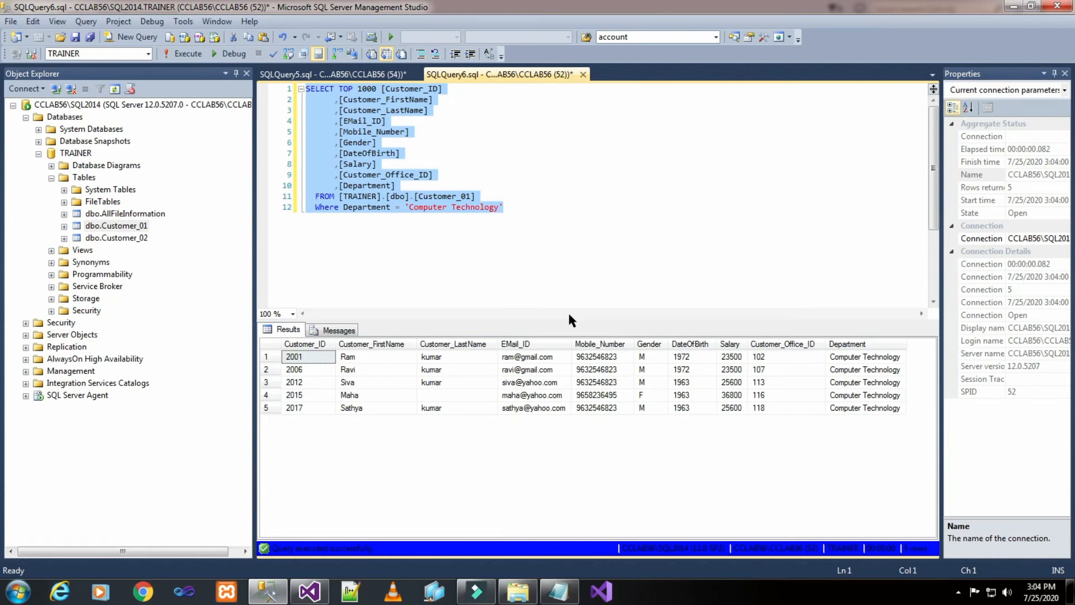
left_click(309, 588)
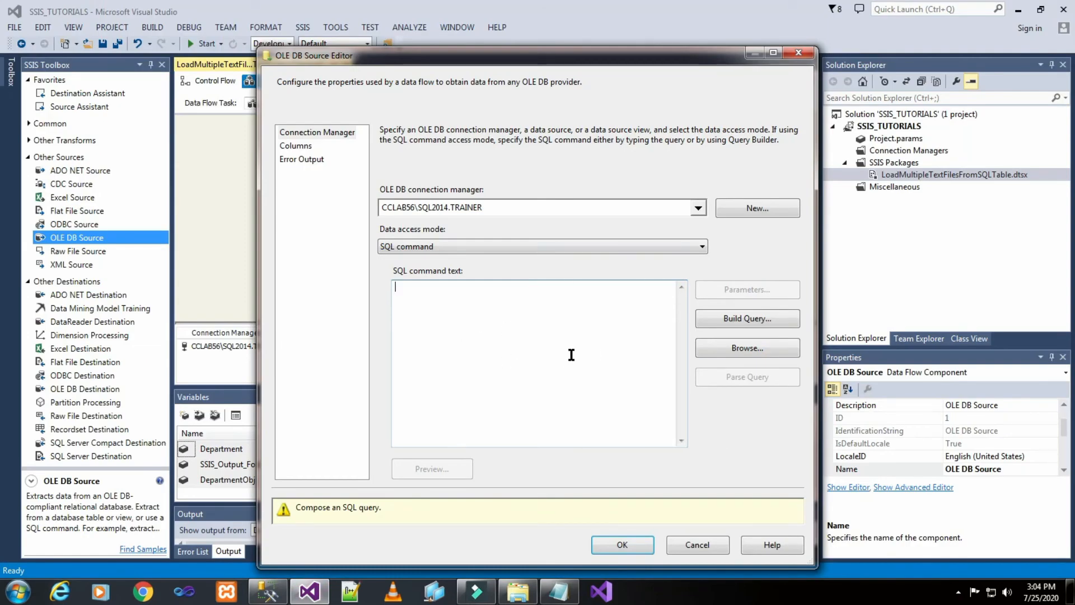
- Copy the Customer_01 SELECT query ending in "Where Department = ?" from the Test notes in Notepad into the source's SQL command text
left_click(557, 591)
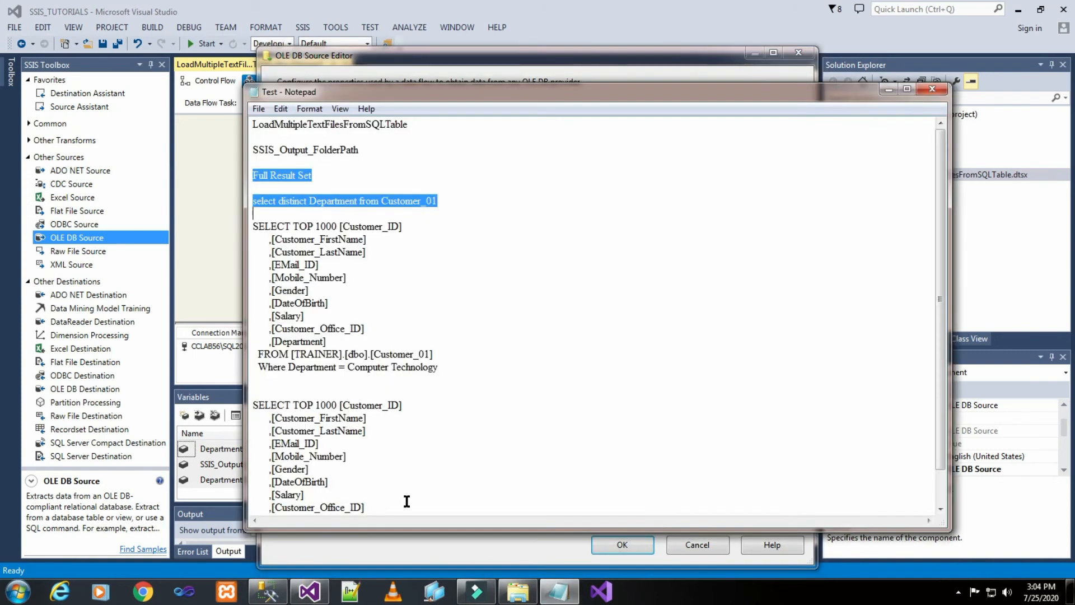
scroll(350, 255, "down", 1)
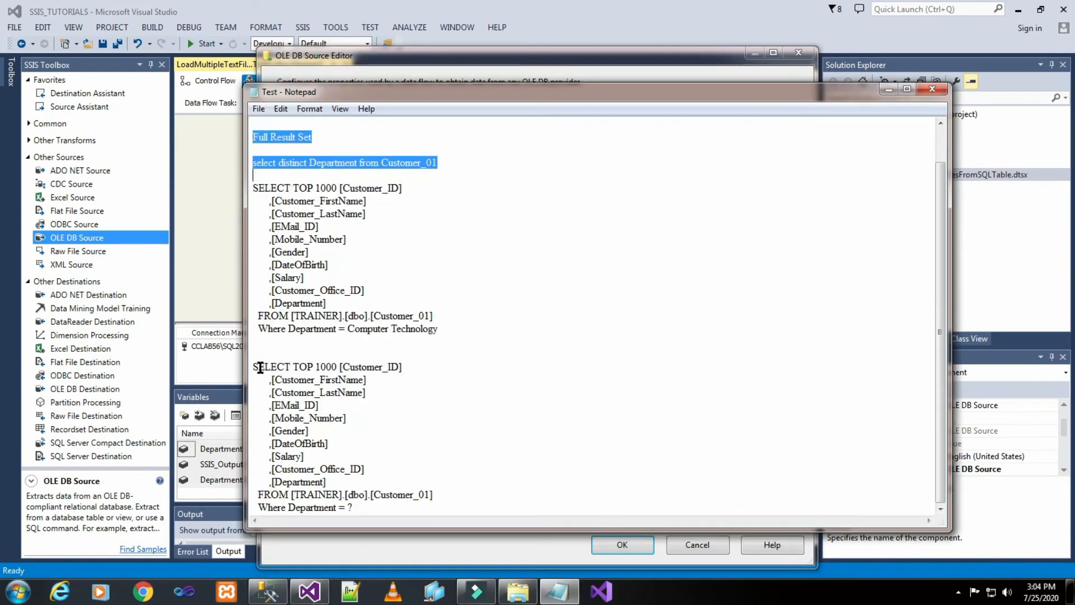
left_click_drag(252, 367, 365, 507)
key("ctrl+c")
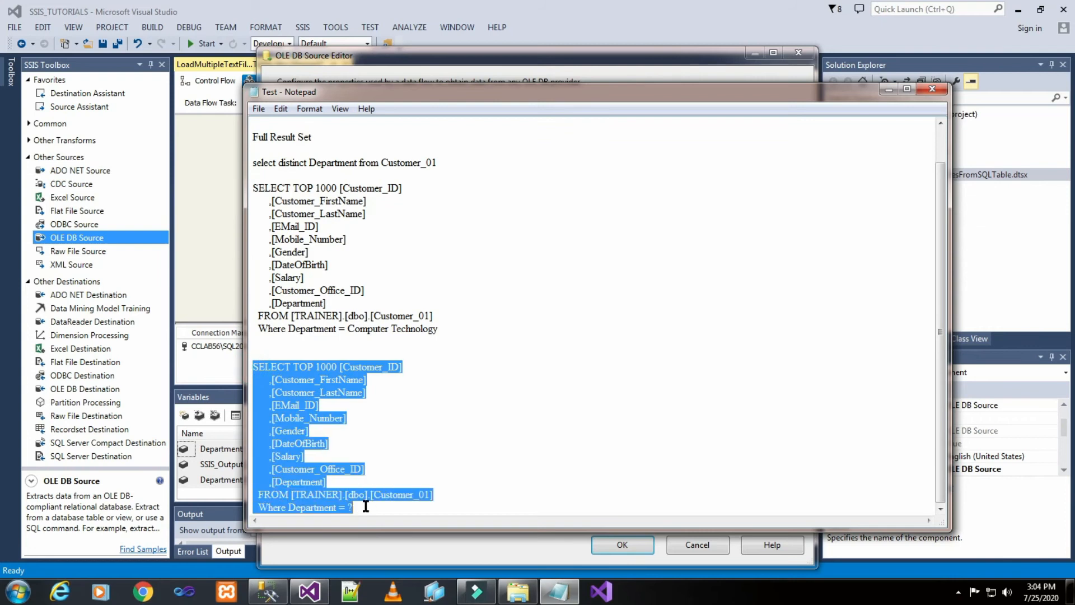
right_click(285, 403)
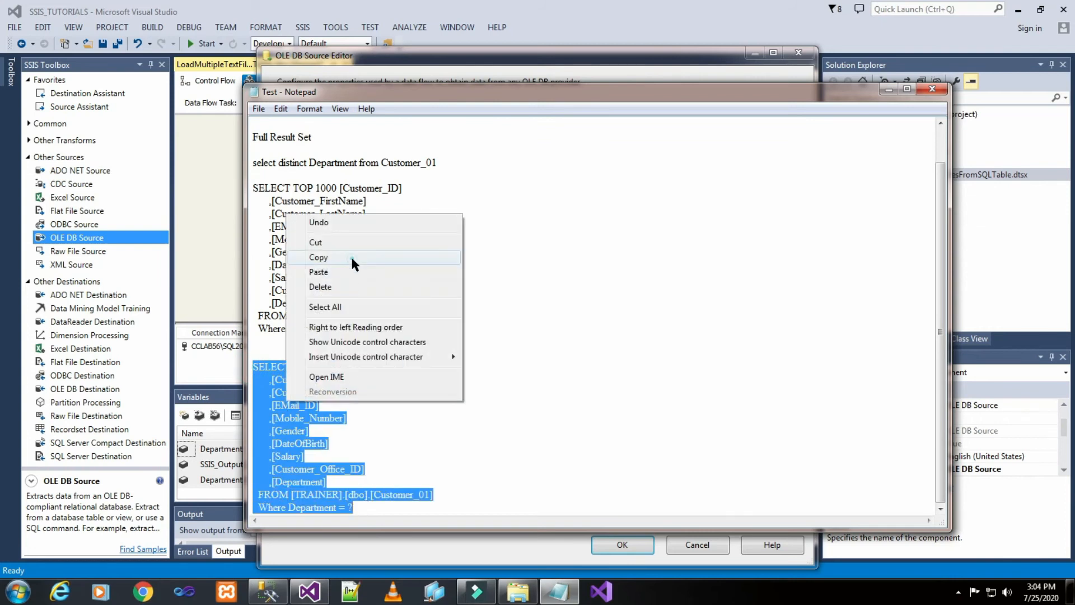
left_click(350, 256)
left_click(889, 89)
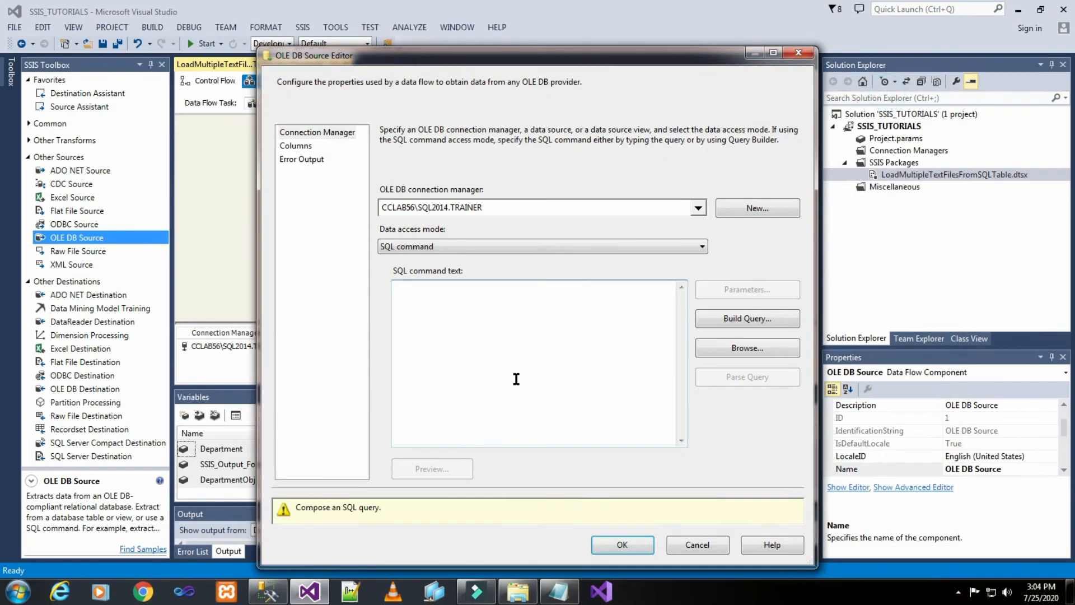
right_click(468, 332)
left_click(485, 388)
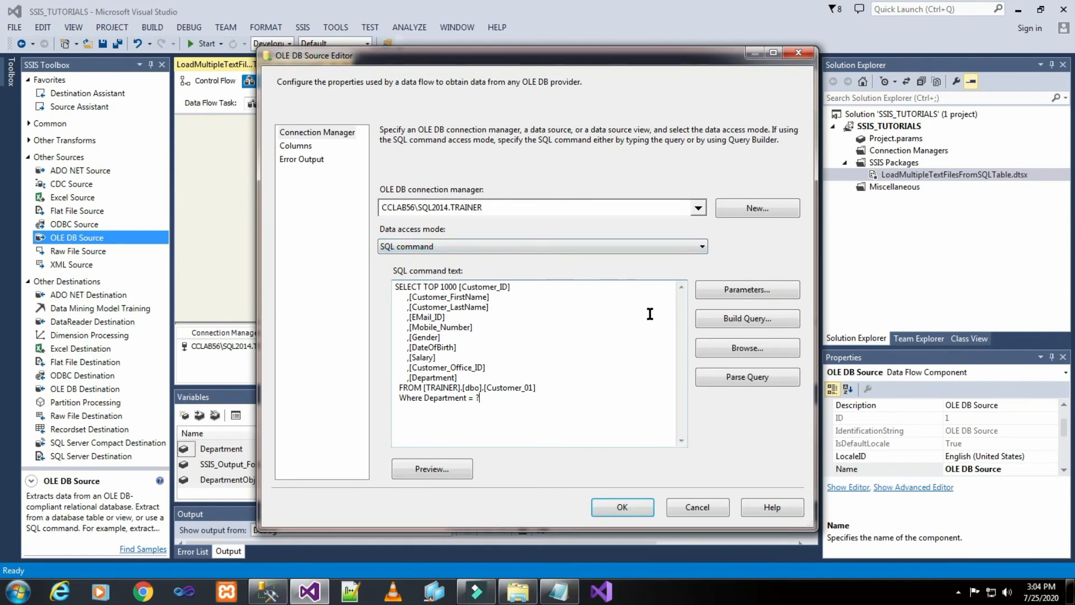
- Map the query's Parameter0 to the User::Department variable as an input parameter and check the saved mapping
left_click(738, 290)
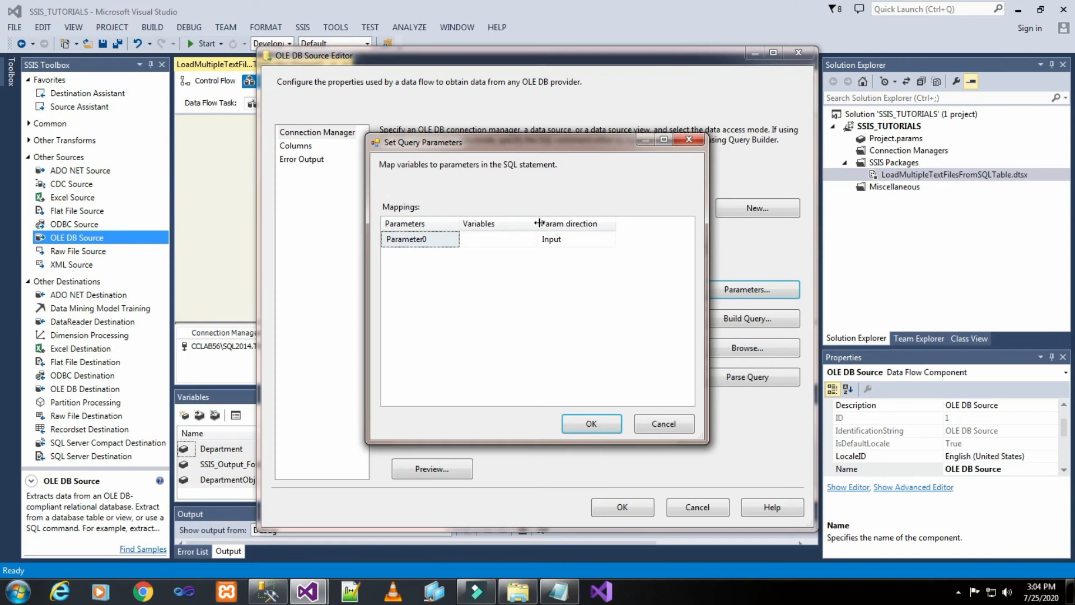
left_click_drag(538, 223, 569, 223)
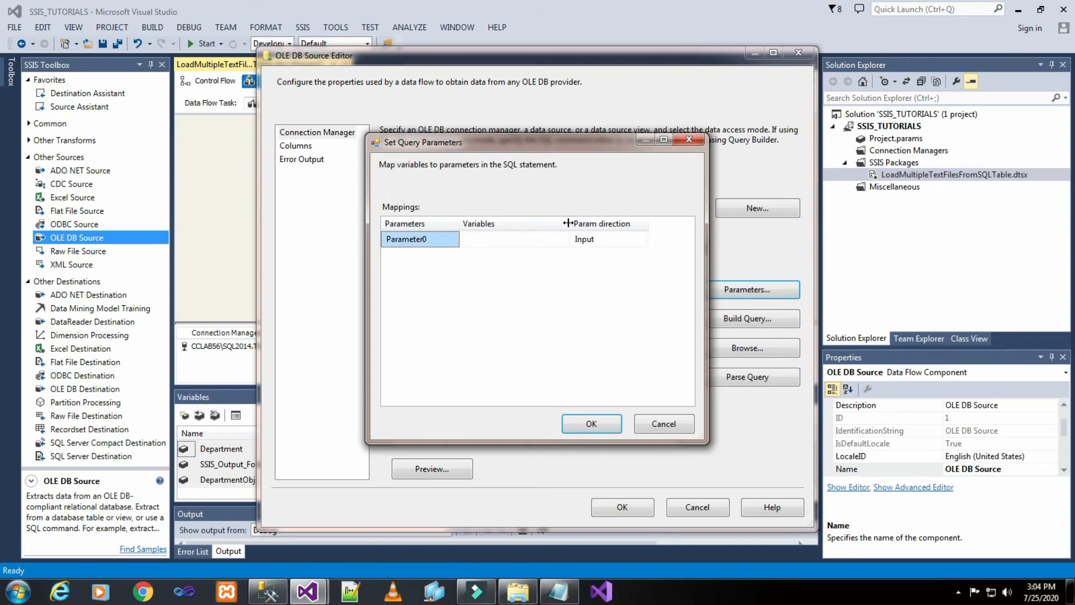
left_click(566, 241)
left_click(564, 240)
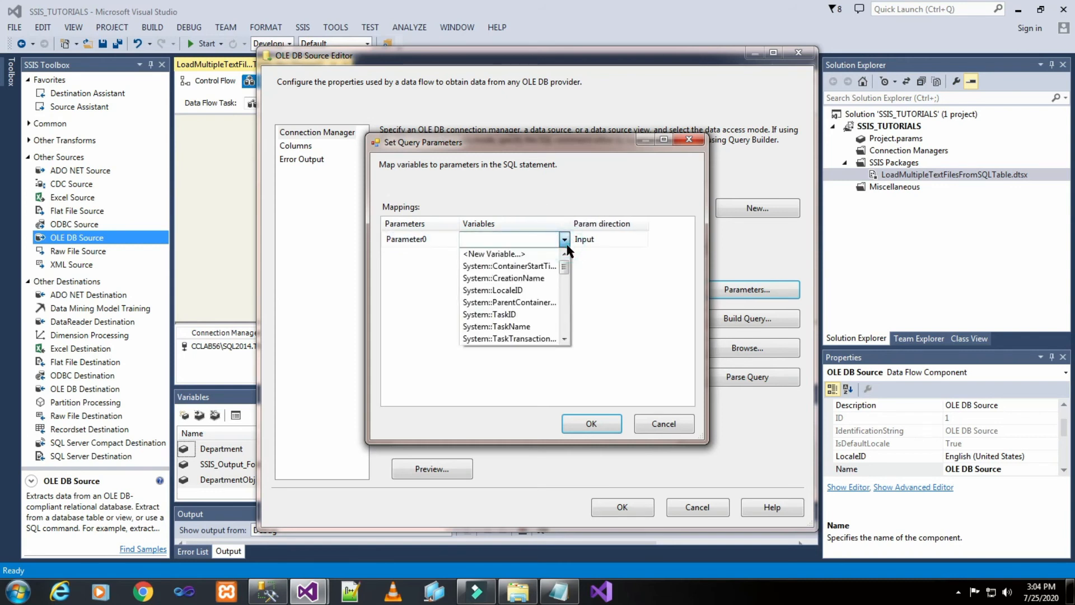
scroll(530, 283, "down", 2)
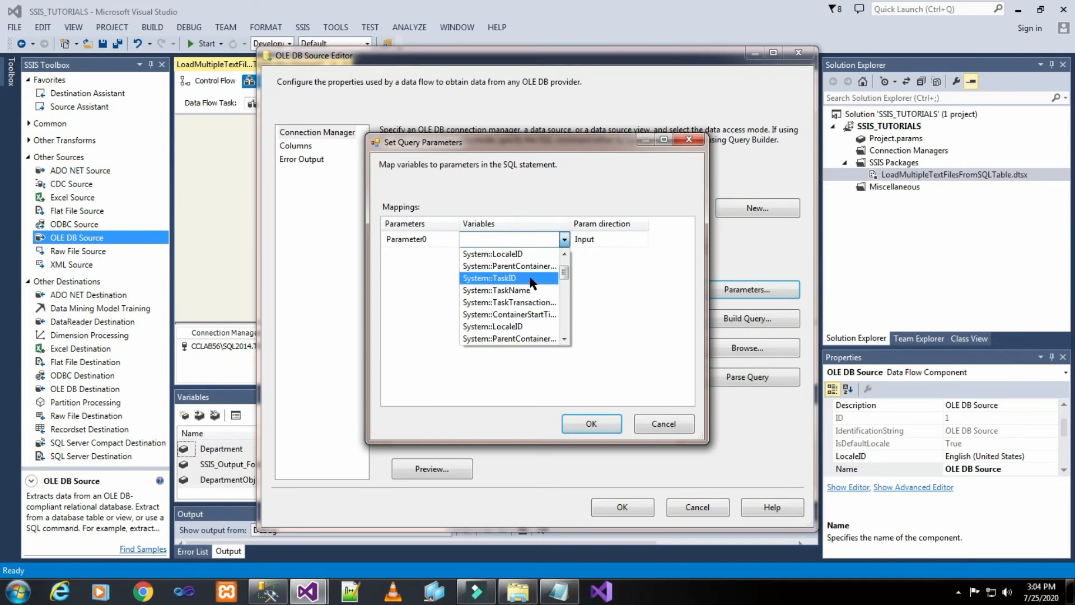
key("u")
key("u")
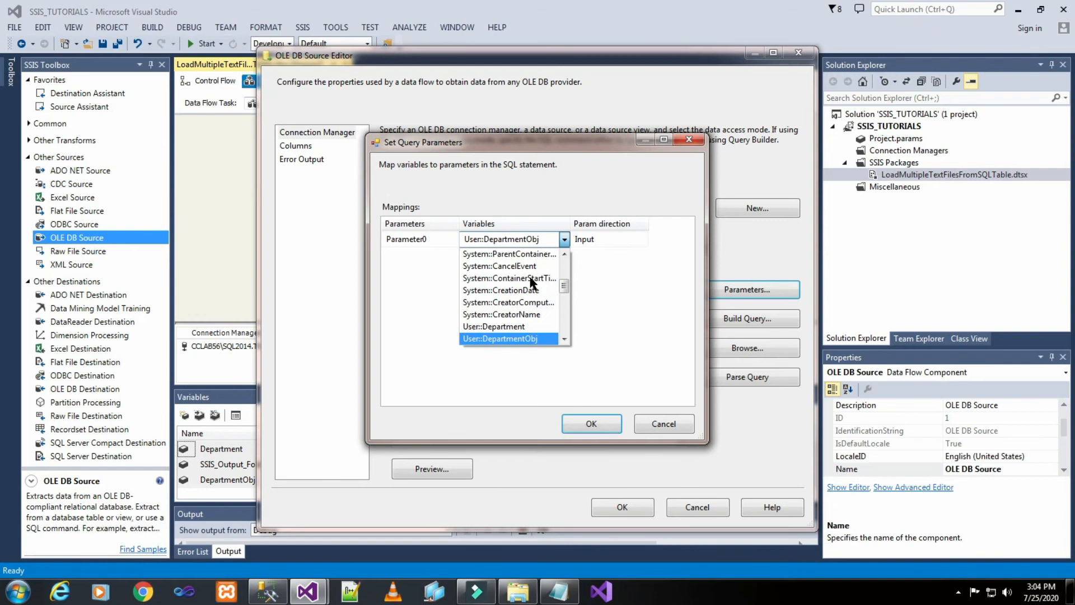
left_click(532, 327)
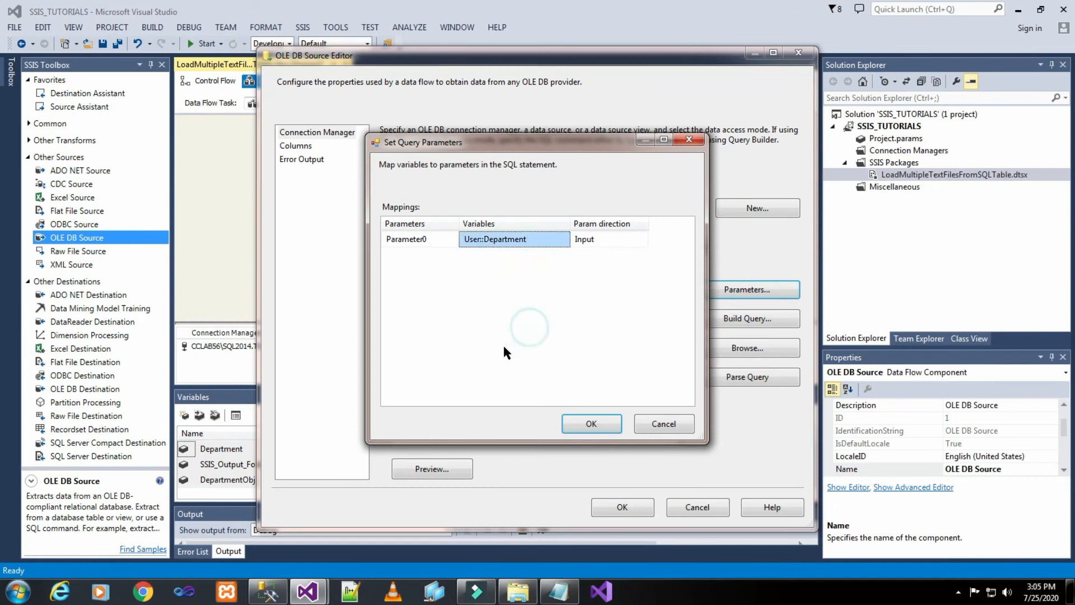
left_click(593, 420)
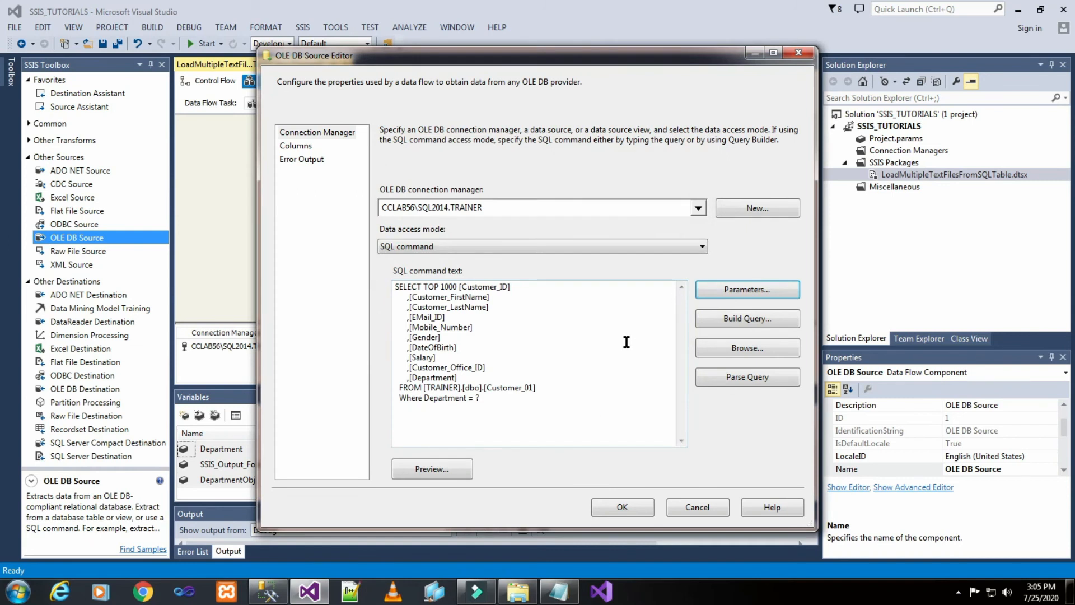
left_click(711, 283)
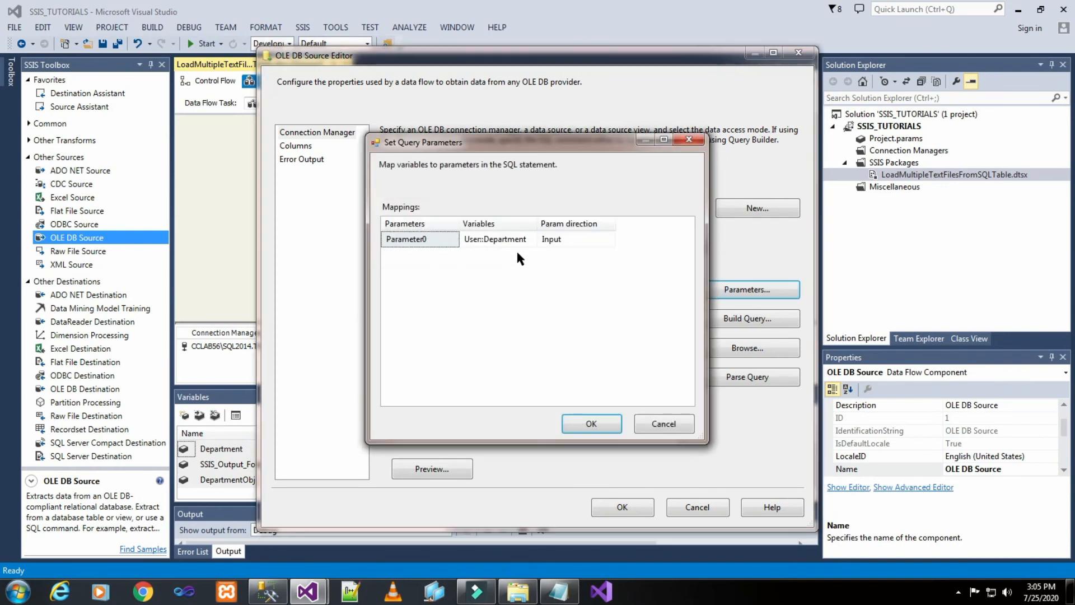
left_click(592, 423)
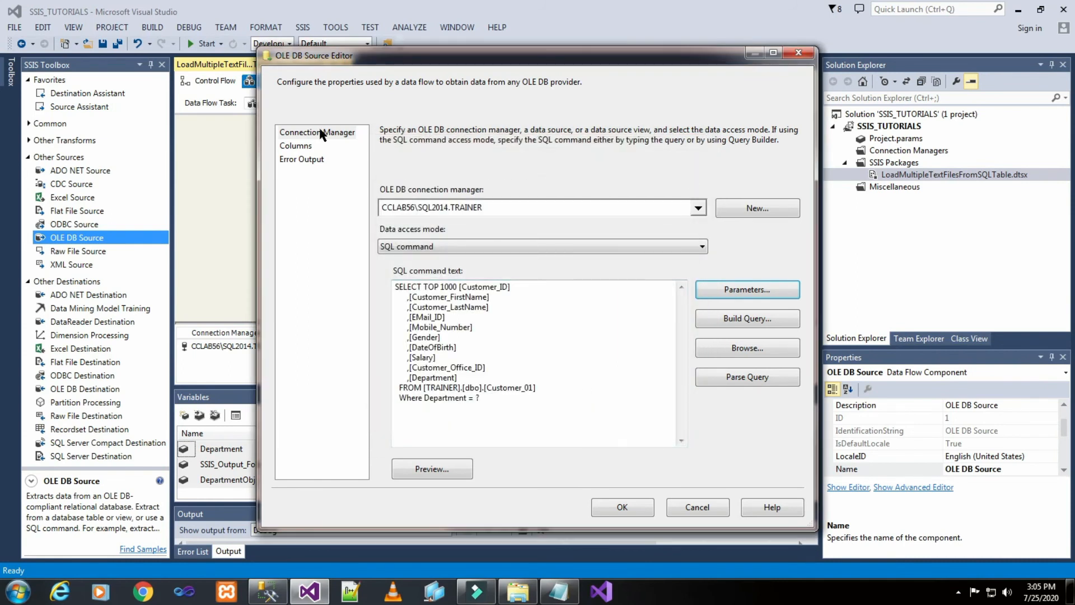
- Review the OLE DB Source's columns and error output settings, and save the source configuration
left_click(305, 148)
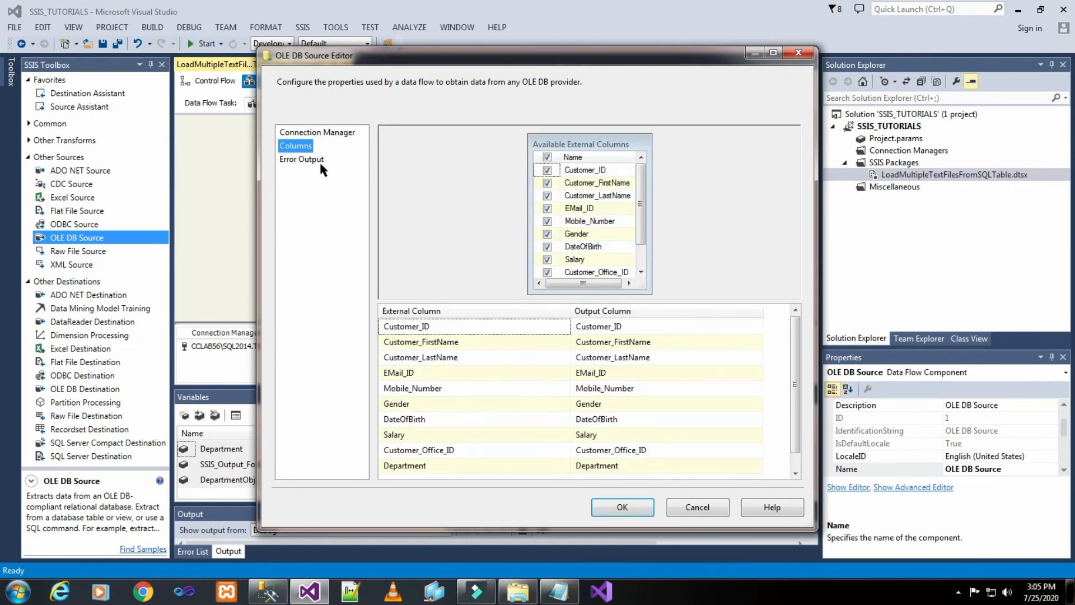
left_click(314, 160)
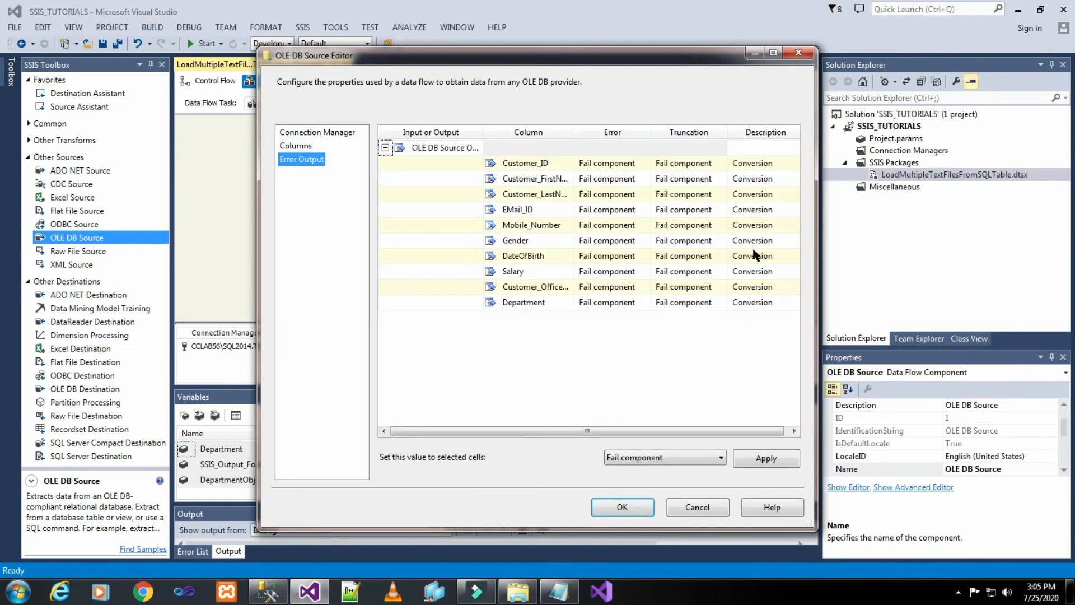
left_click(642, 502)
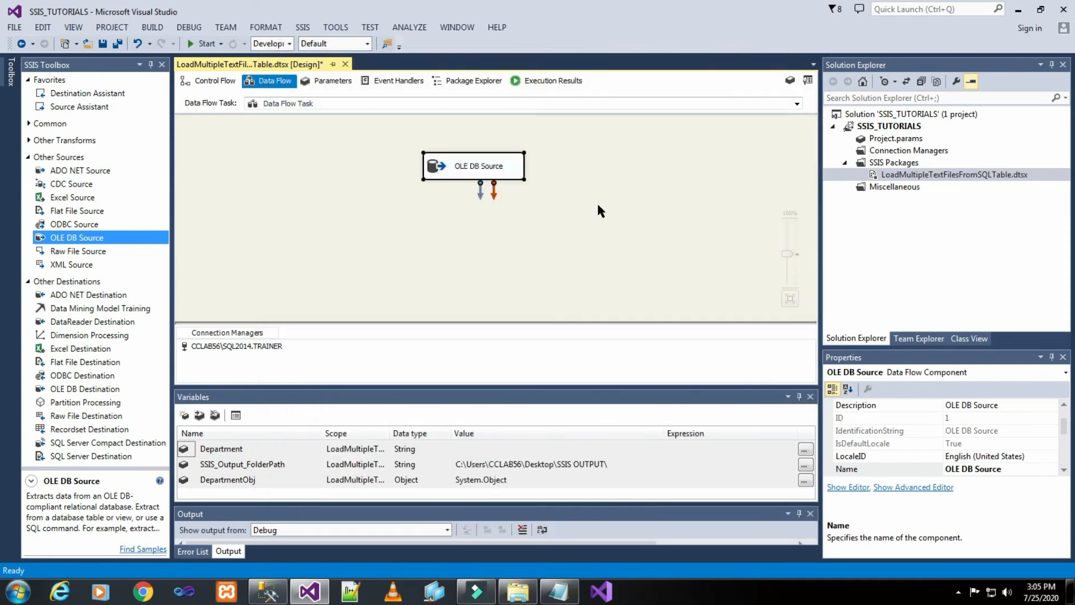
left_click(598, 207)
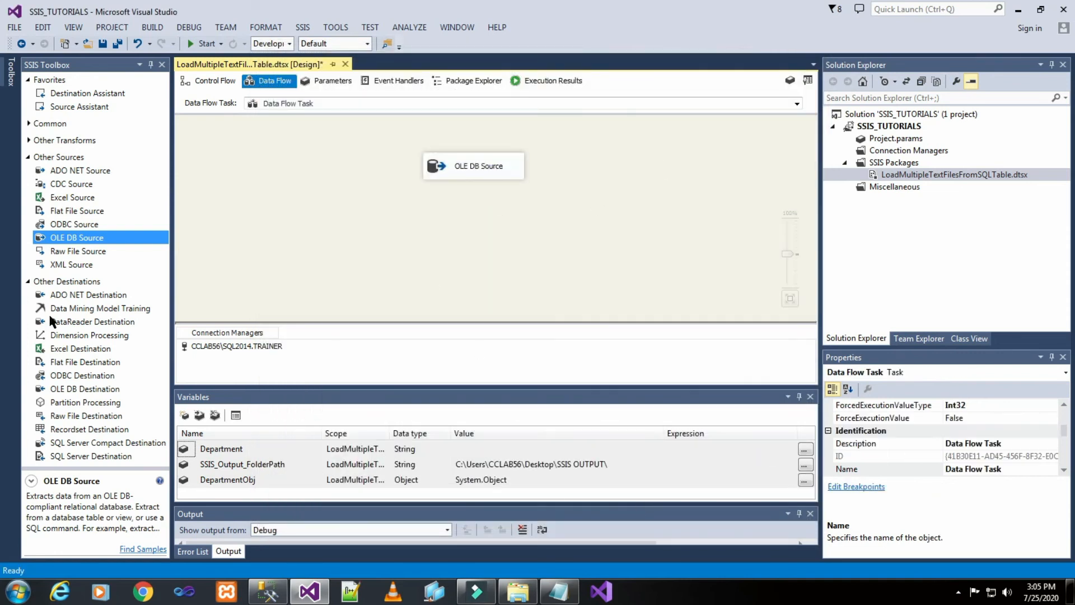
left_click(85, 281)
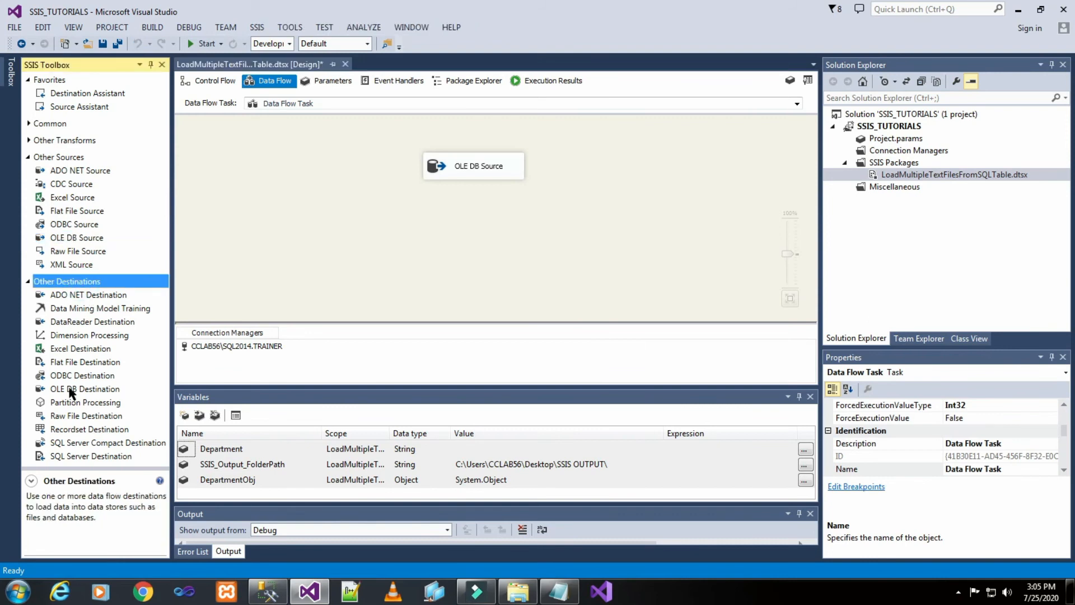
left_click_drag(83, 394, 420, 223)
left_click(593, 190)
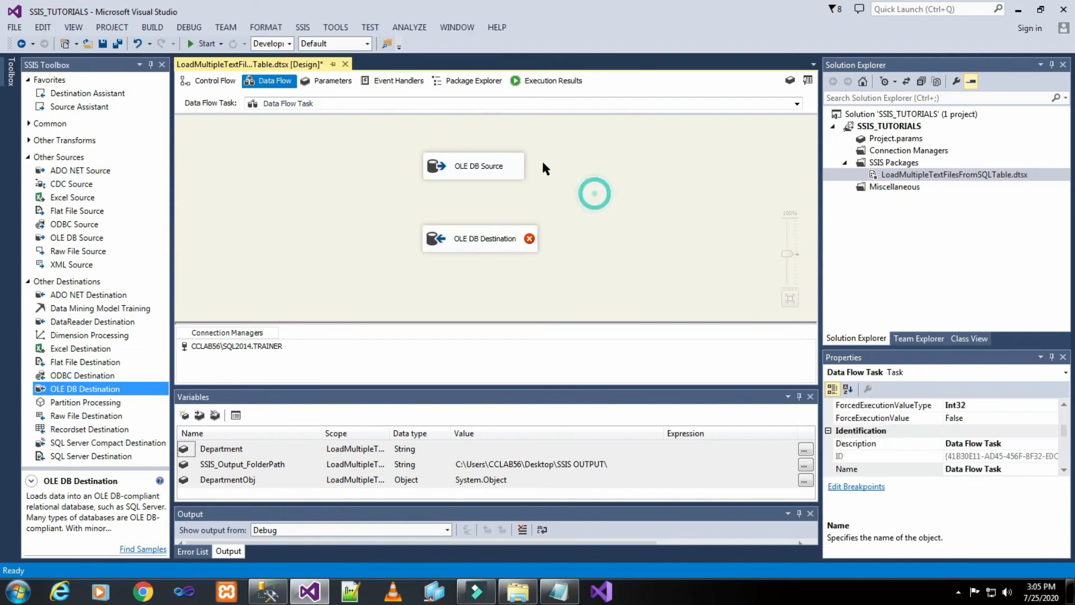
left_click(476, 170)
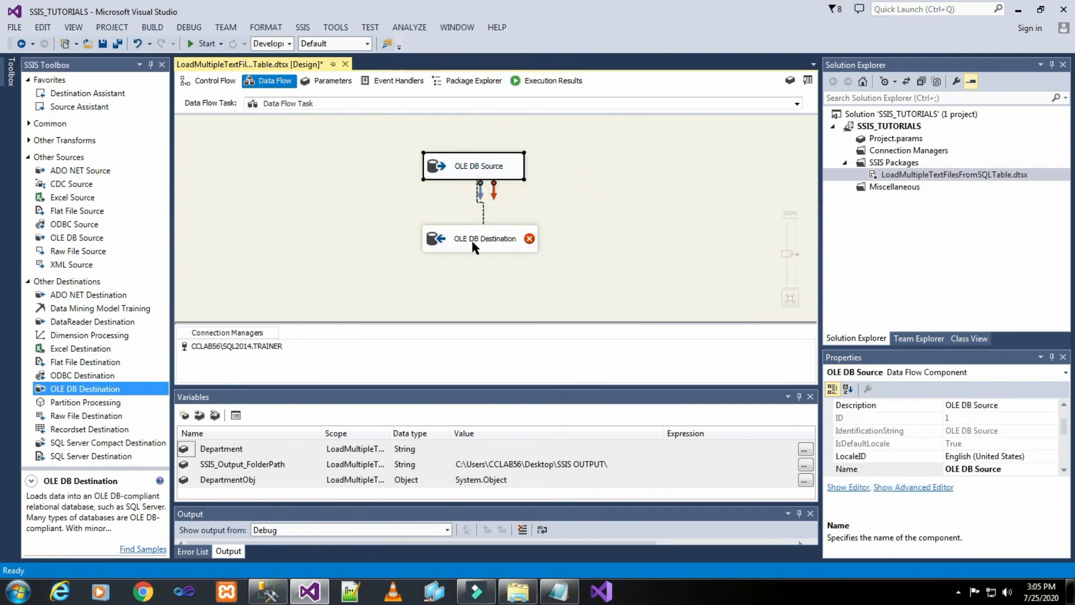
left_click_drag(471, 238, 471, 239)
left_click(651, 221)
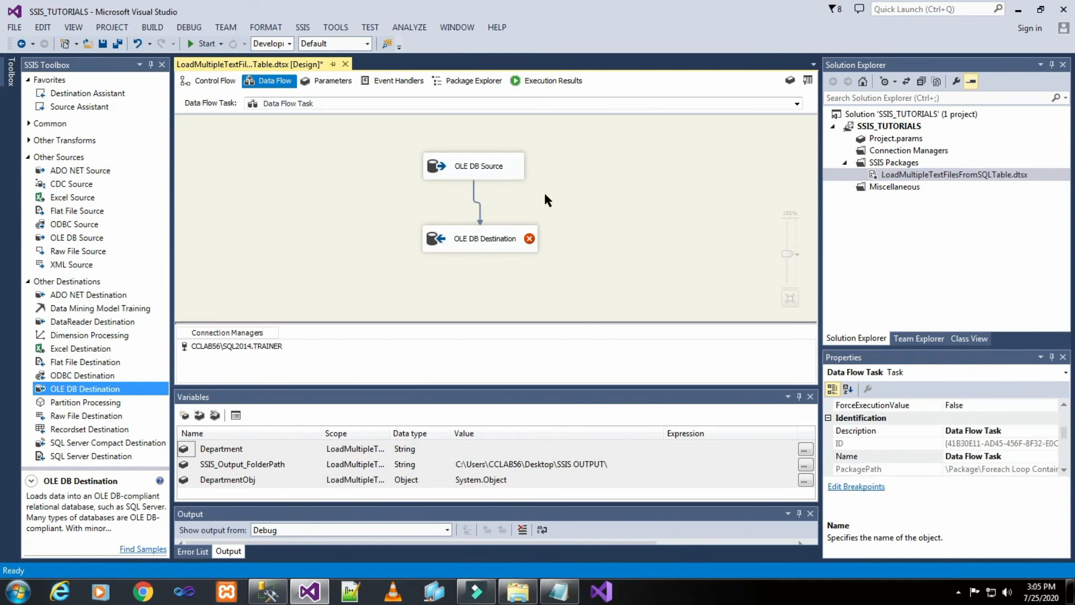
left_click(506, 239)
key("Delete")
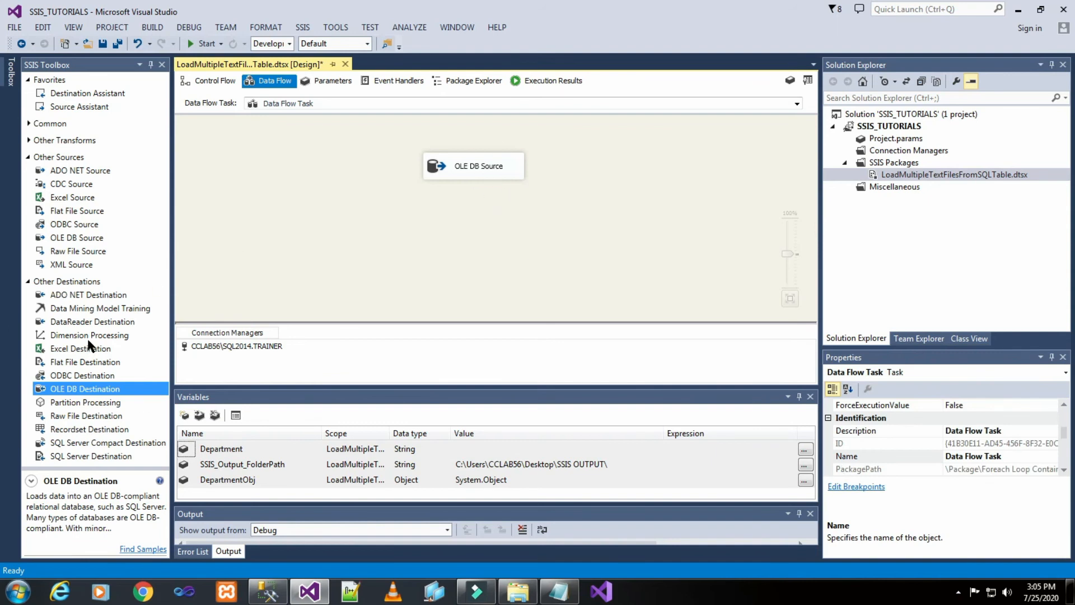
- Check the SSIS OUTPUT folder in Windows Explorer, then in Visual Studio add a Flat File Destination fed by the OLE DB Source's output
left_click(85, 365)
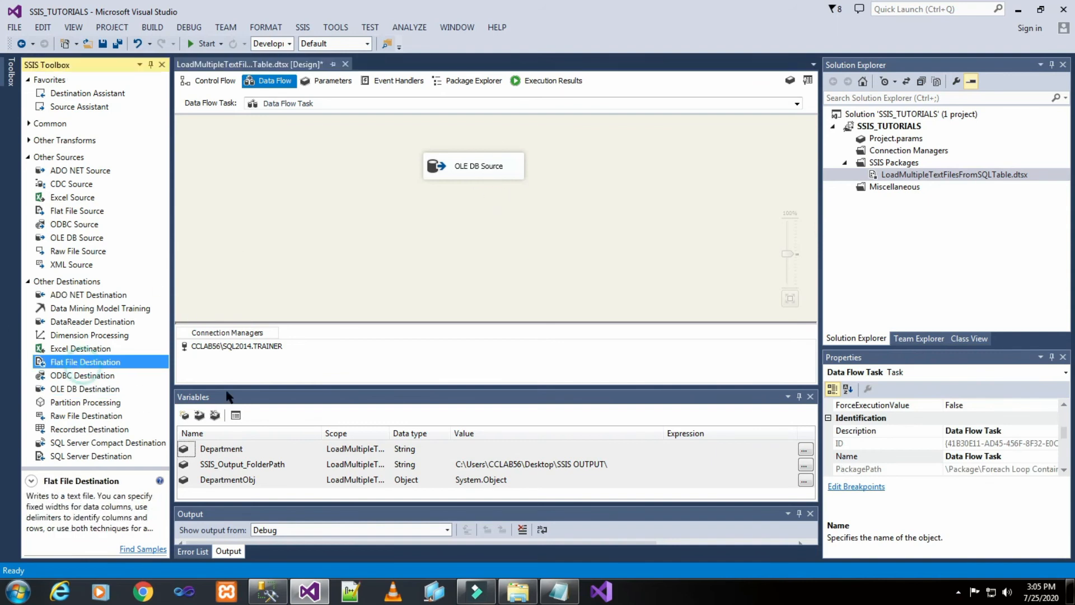
left_click(55, 281)
left_click(81, 364)
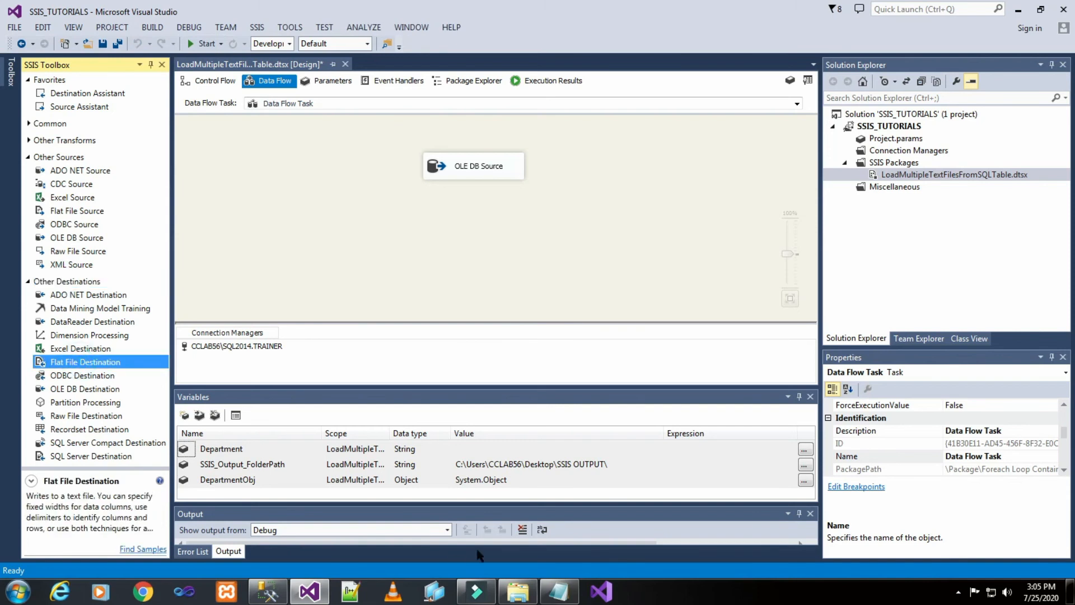
left_click(518, 591)
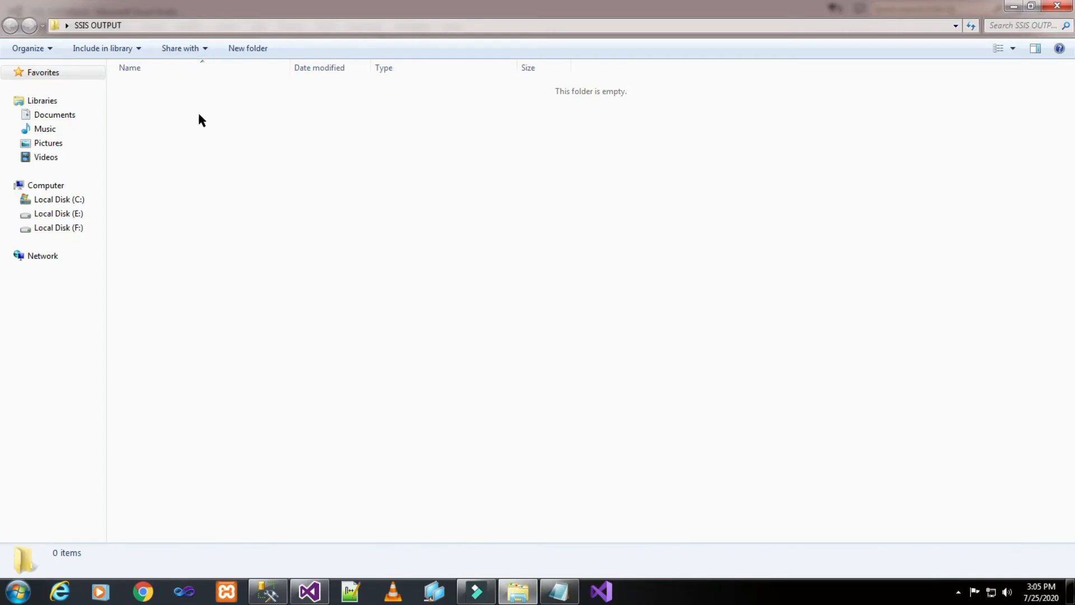
left_click(1013, 7)
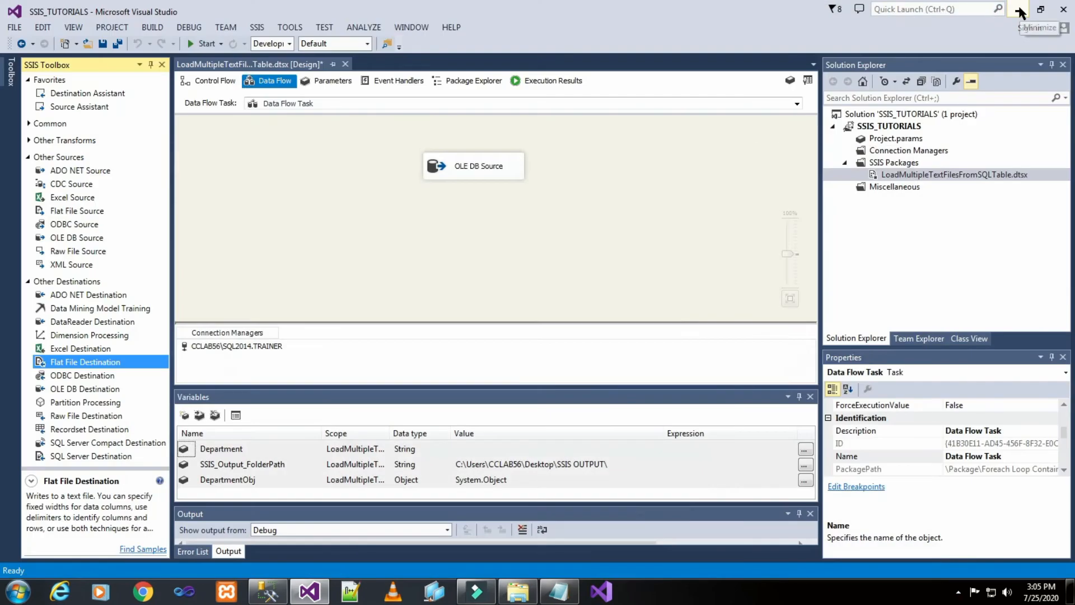
left_click_drag(103, 363, 419, 220)
left_click(603, 167)
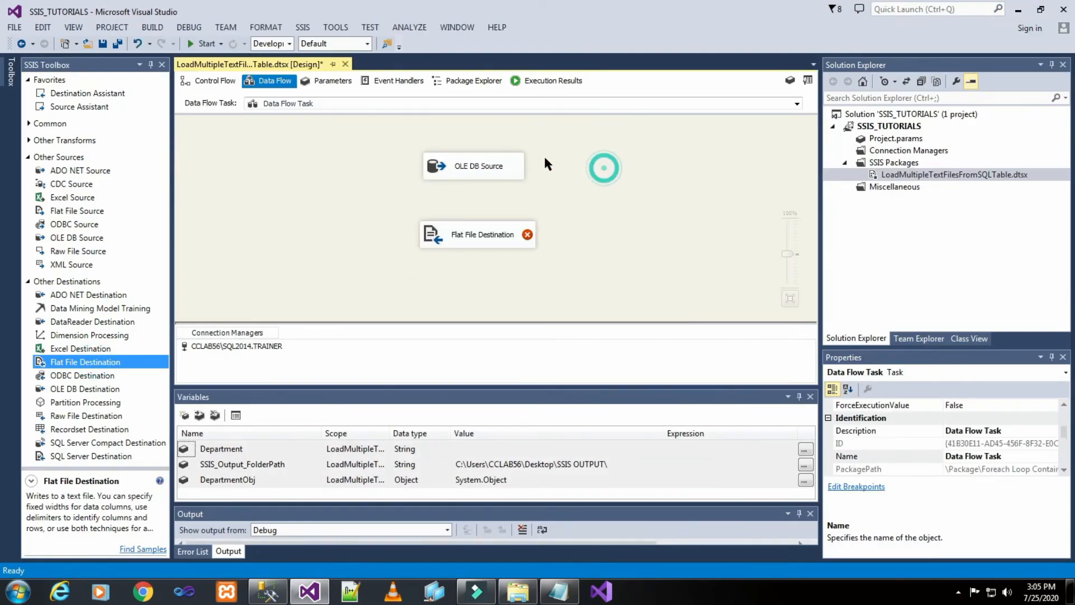
left_click(467, 173)
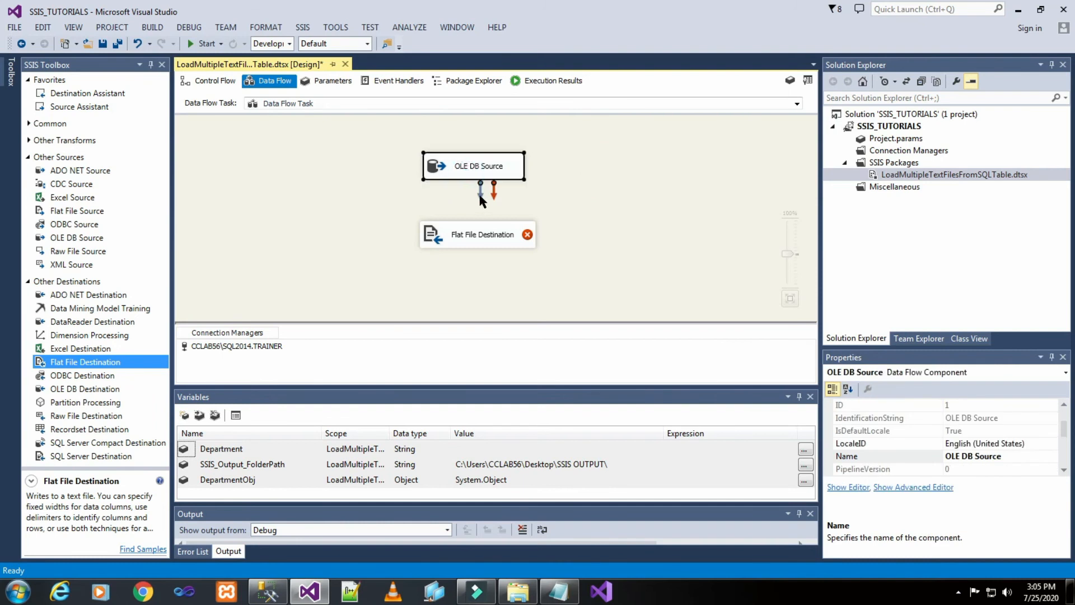
left_click_drag(480, 234, 480, 235)
left_click(652, 171)
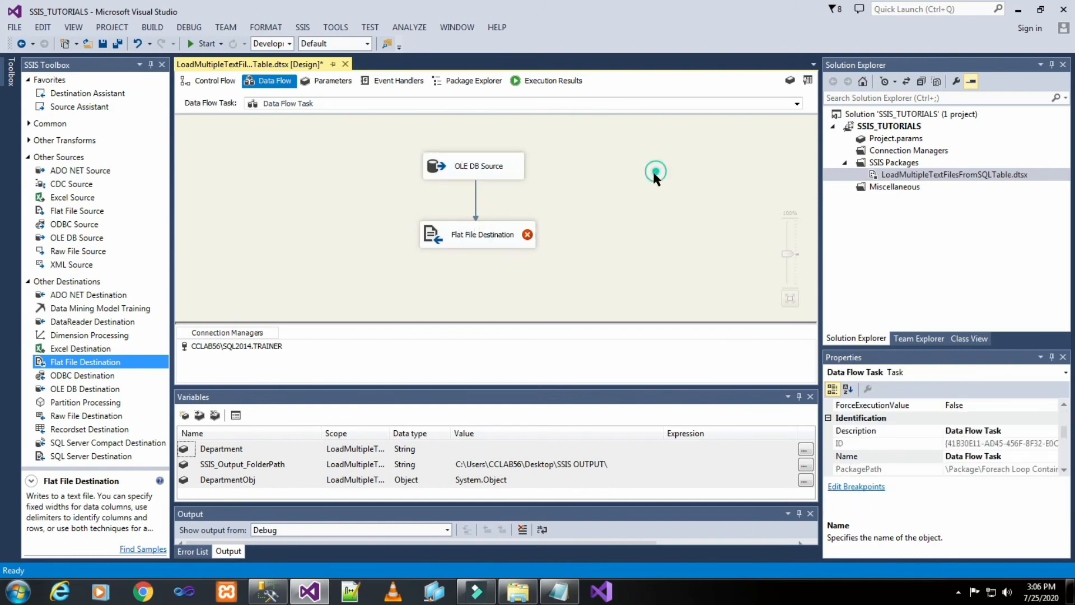
- Create a Delimited flat file connection manager for the Flat File Destination, using a text file named Customer in the SSIS OUTPUT folder
double_click(469, 236)
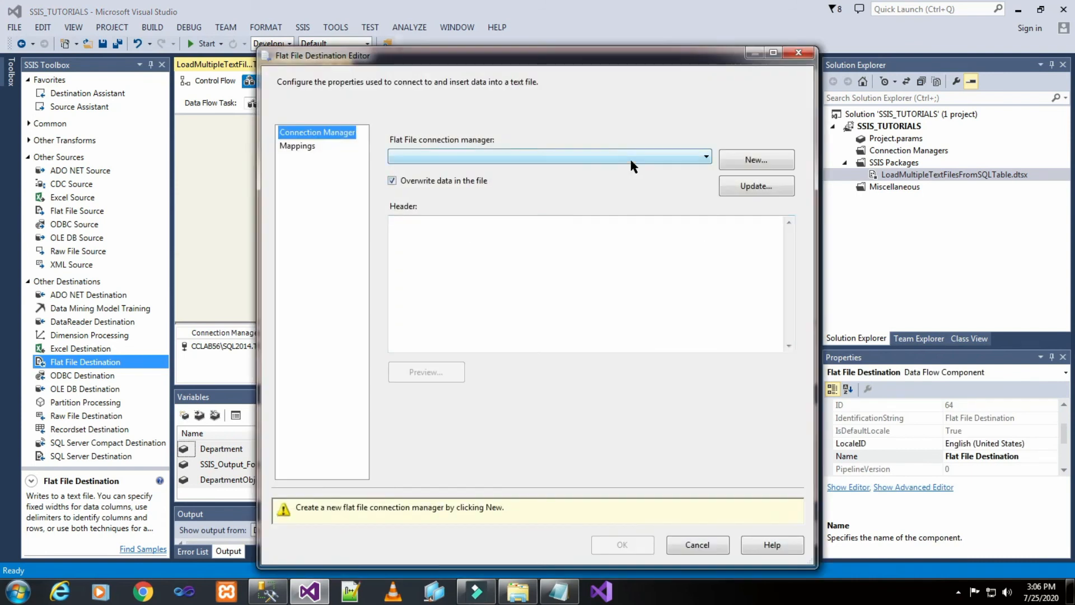
left_click(751, 160)
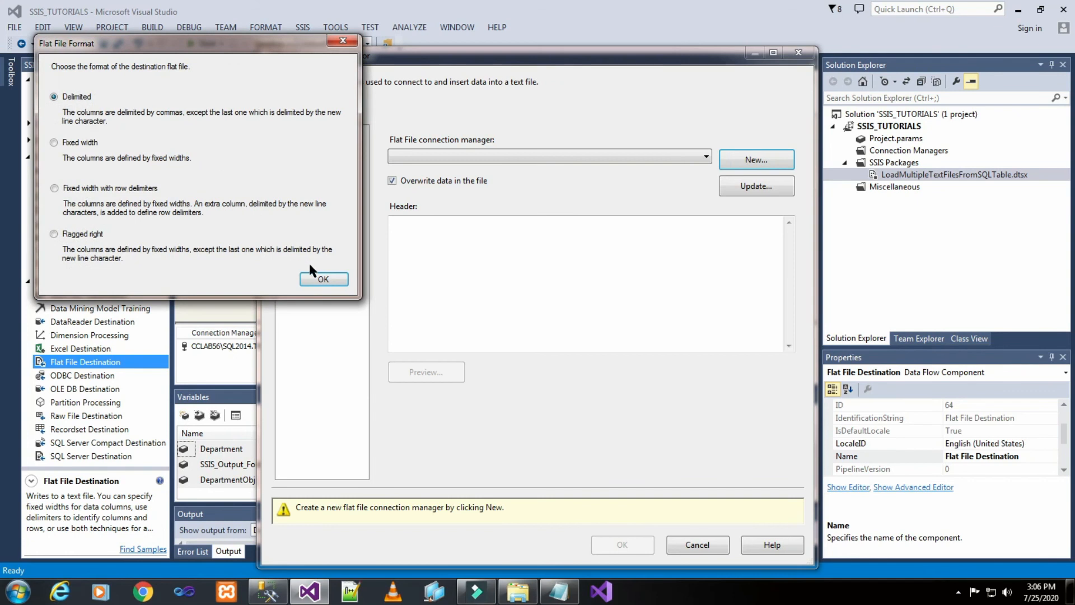
left_click(323, 280)
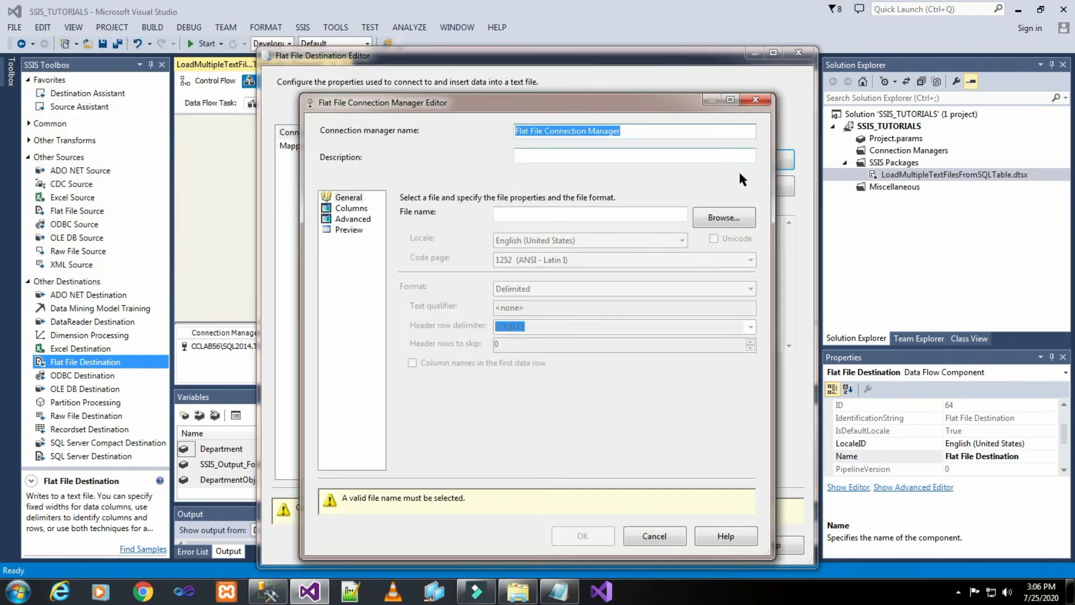
left_click(712, 222)
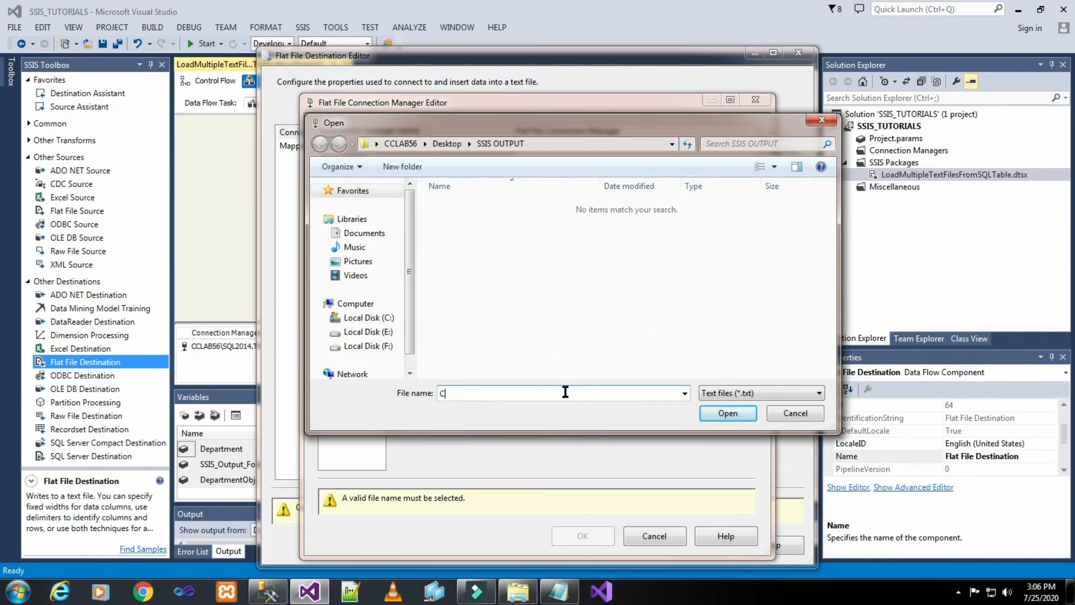
type("Customer")
left_click(725, 419)
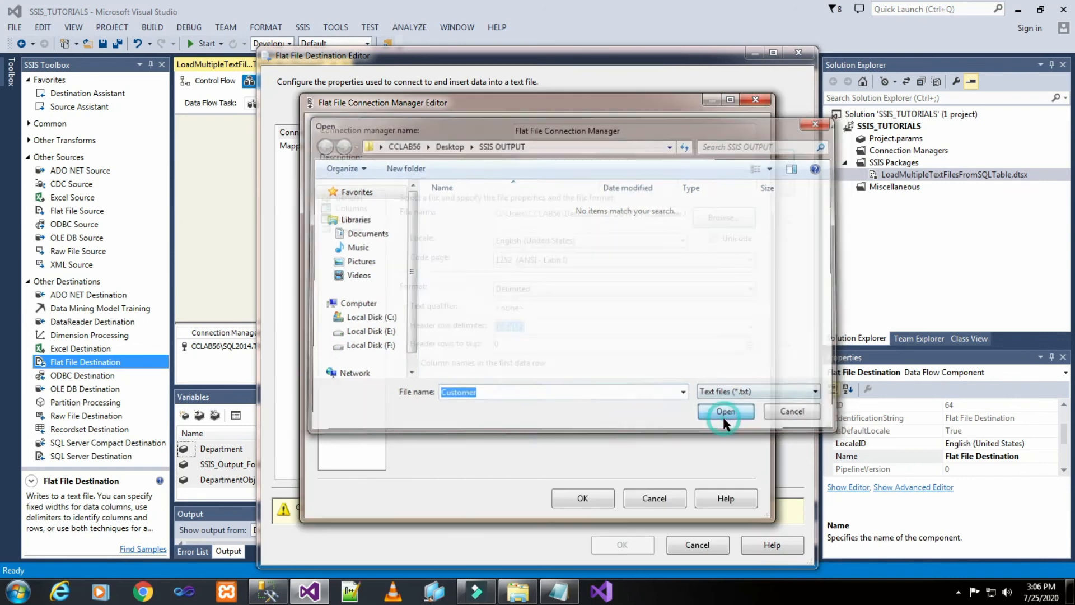
- Enable column names in the first data row and set the flat file's column delimiter to Tab {t}
left_click(458, 367)
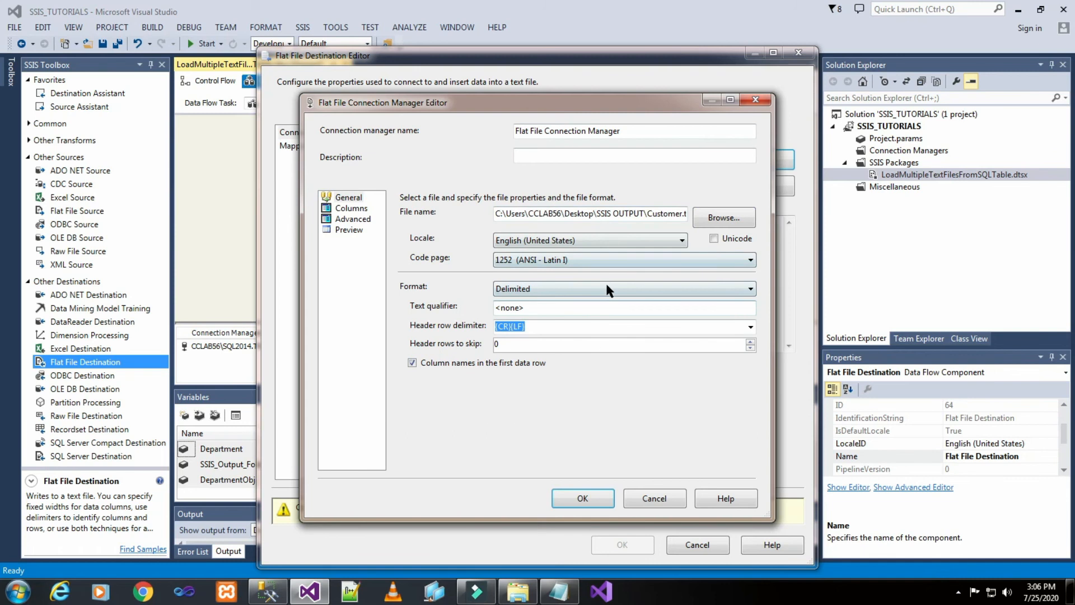
left_click(358, 209)
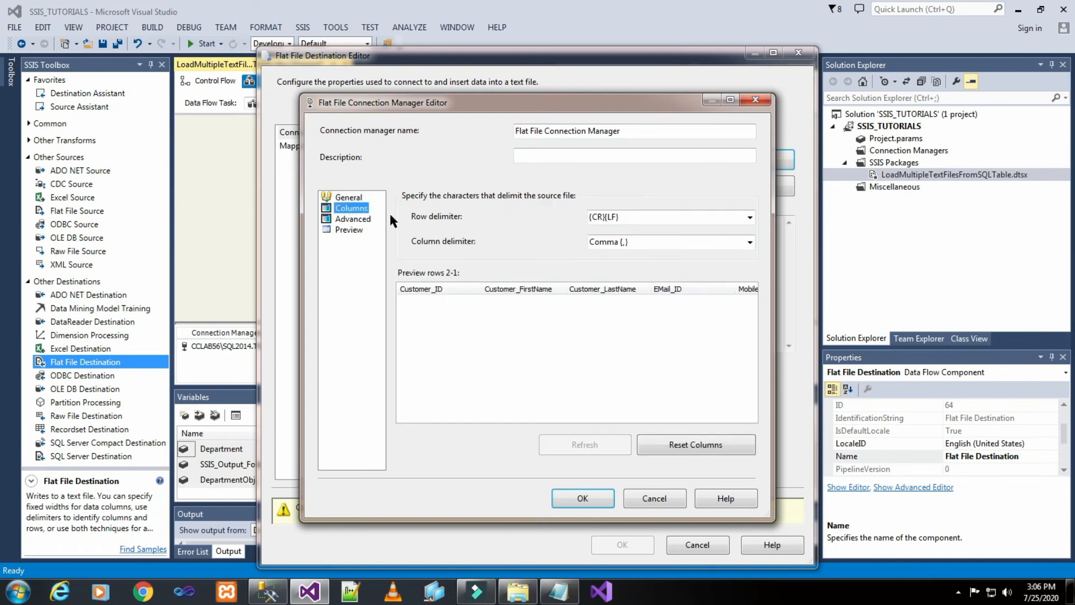
left_click(748, 241)
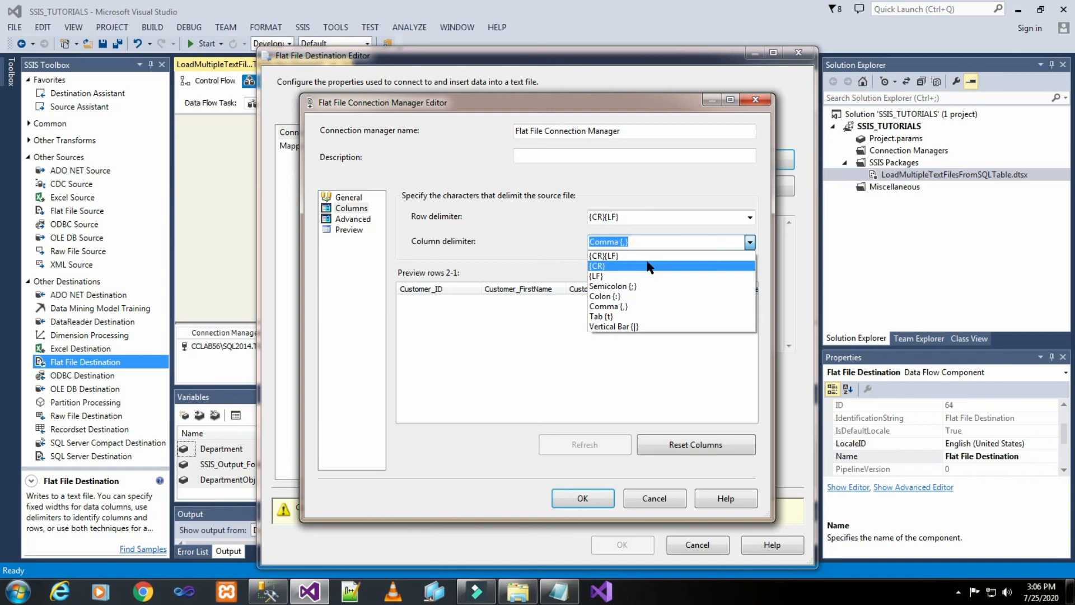
left_click(648, 317)
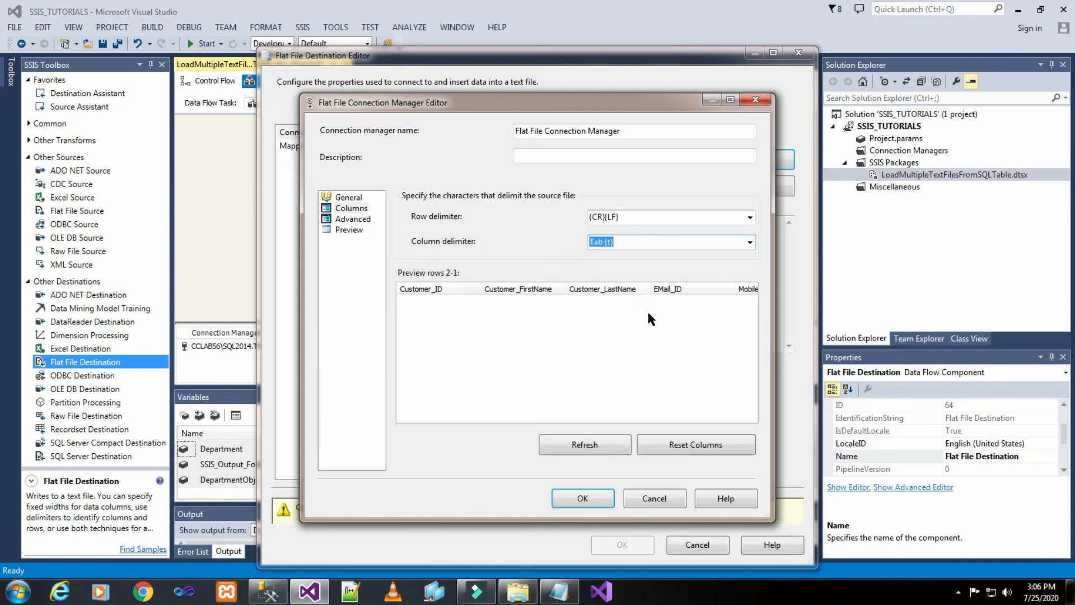
- Examine the data type and width of each flat file column from Customer_ID through Department
left_click(359, 219)
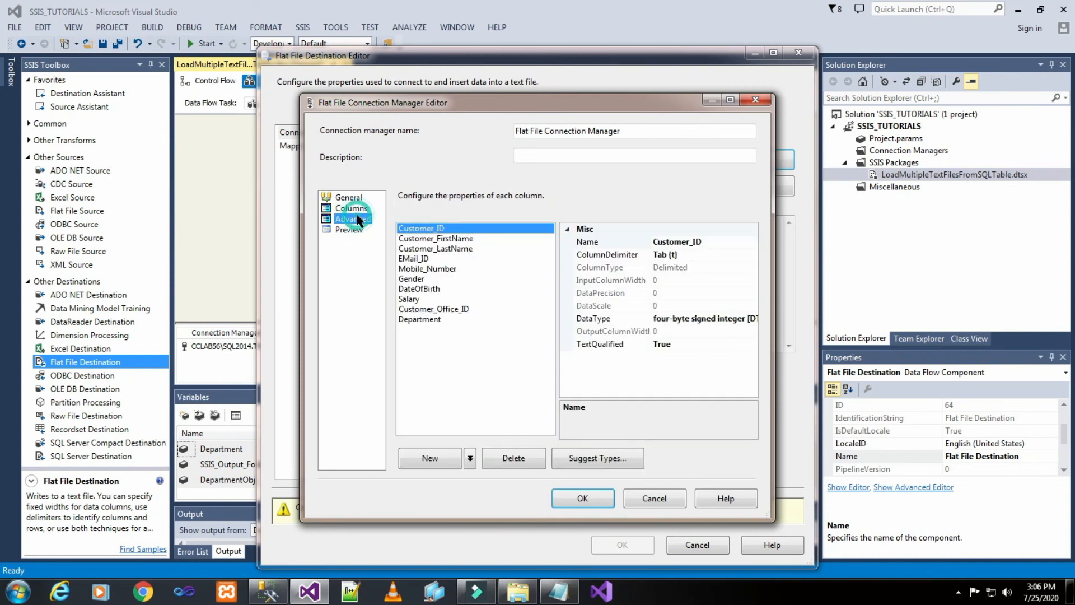
left_click(445, 239)
left_click(442, 249)
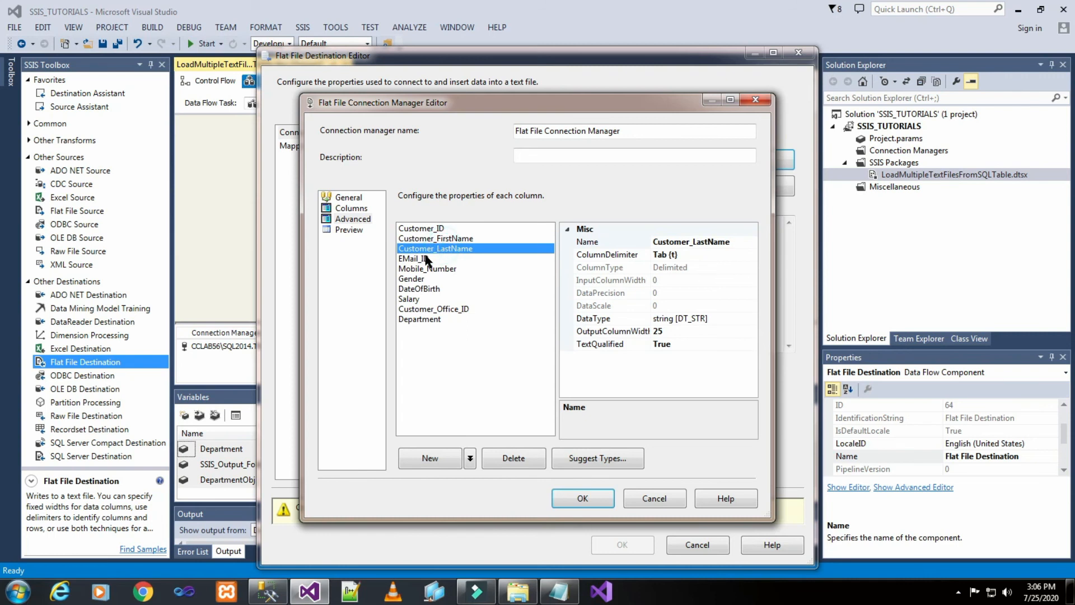
left_click(424, 260)
left_click(430, 271)
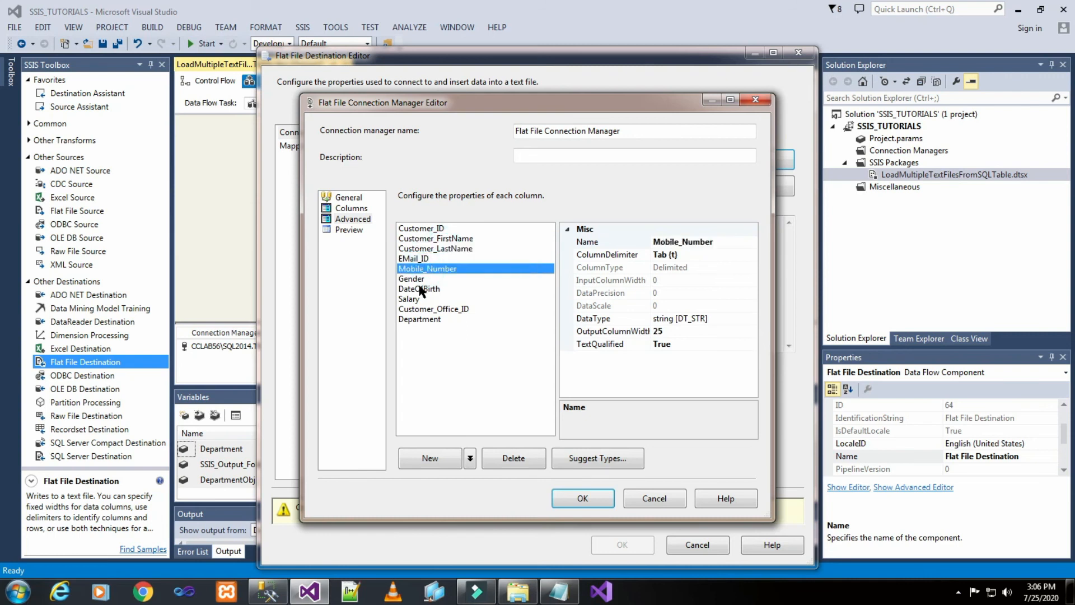
left_click(415, 280)
left_click(419, 289)
left_click(417, 299)
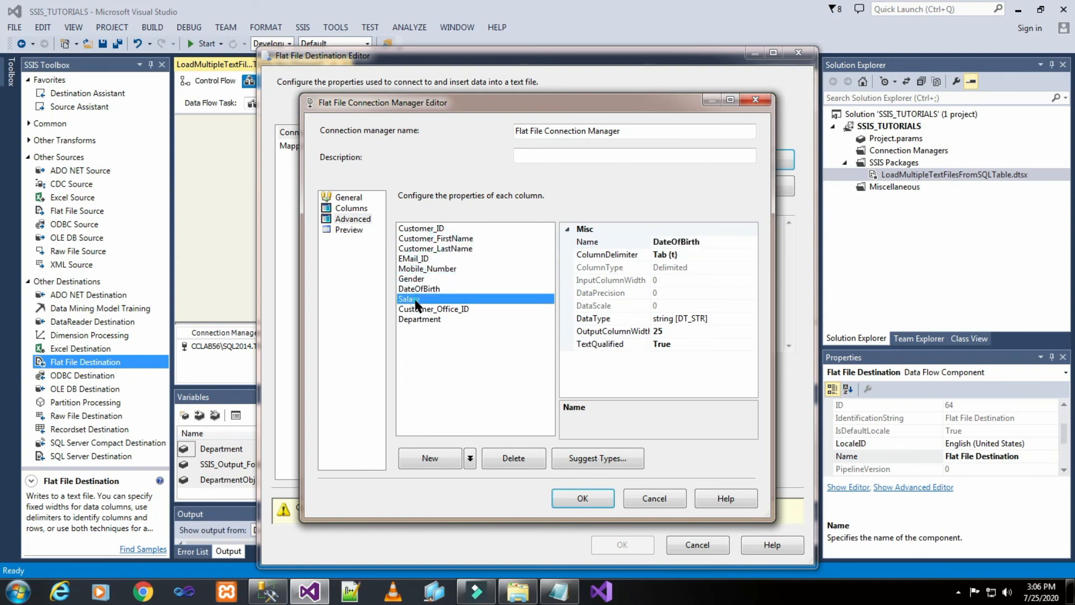
left_click(442, 308)
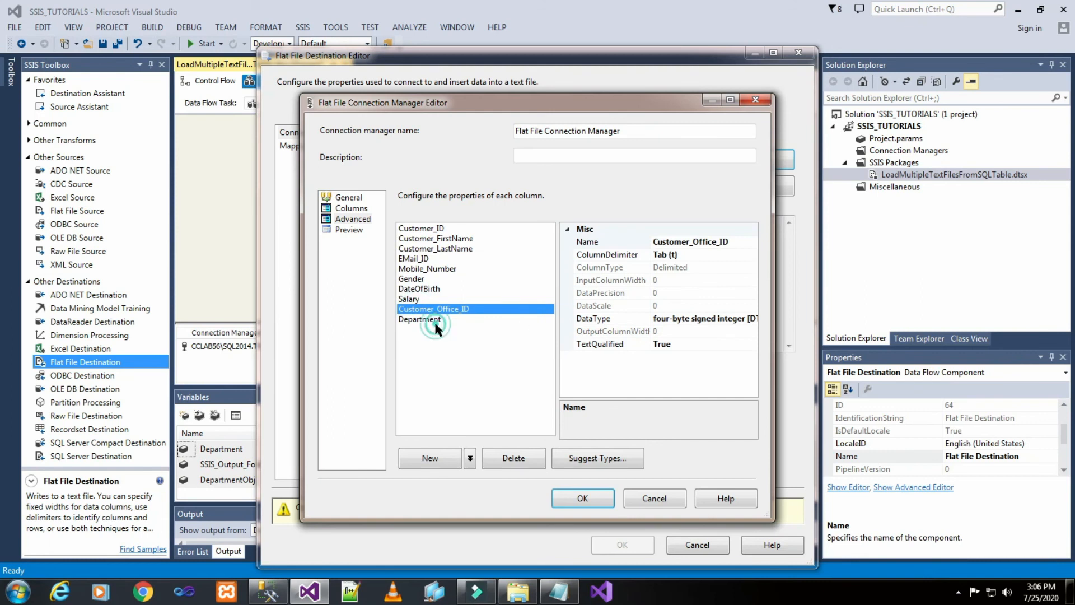
left_click(435, 319)
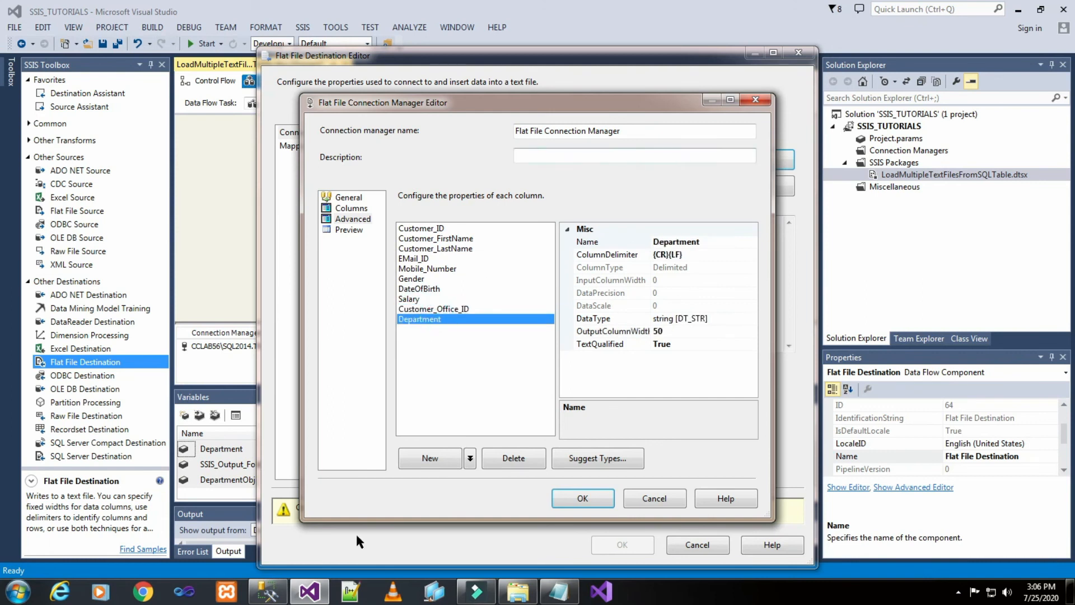
- Check the Customer_01 table's column types in SQL Server Management Studio, then return to Visual Studio and save the flat file connection manager
left_click(274, 597)
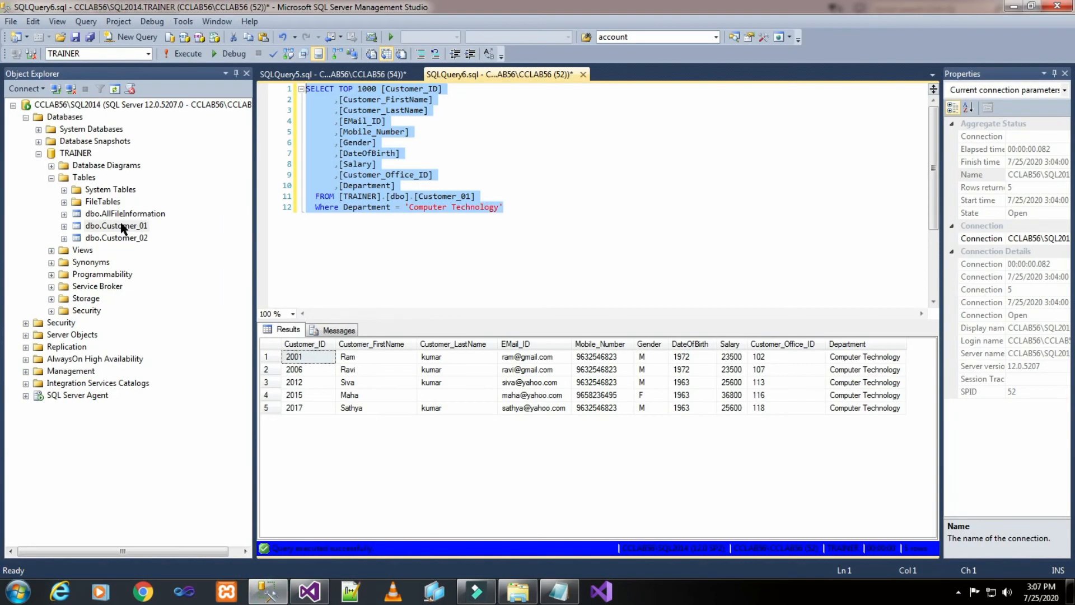
left_click(65, 226)
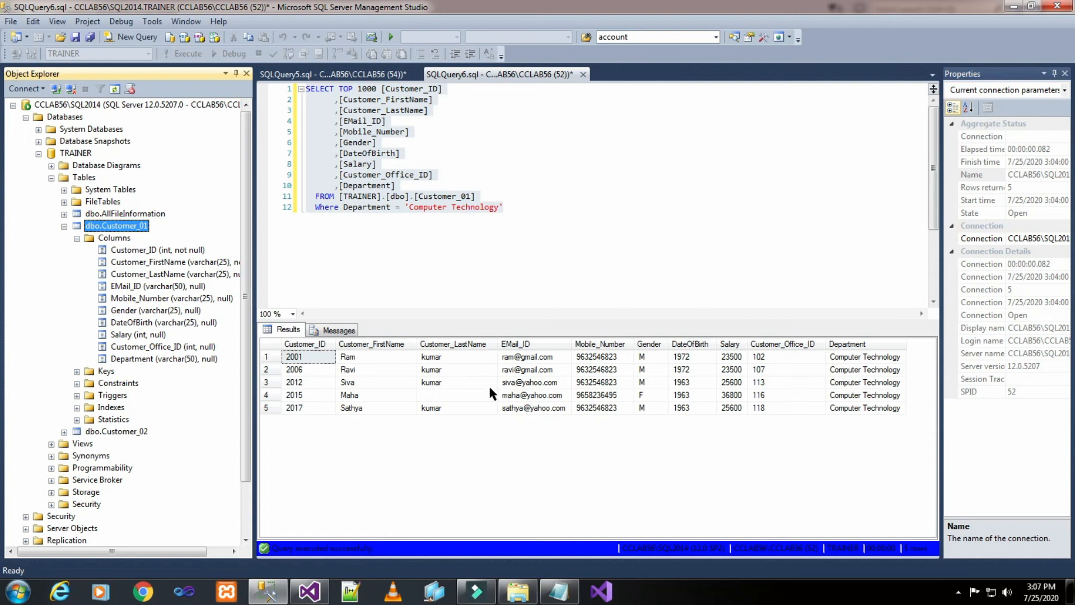
left_click(309, 592)
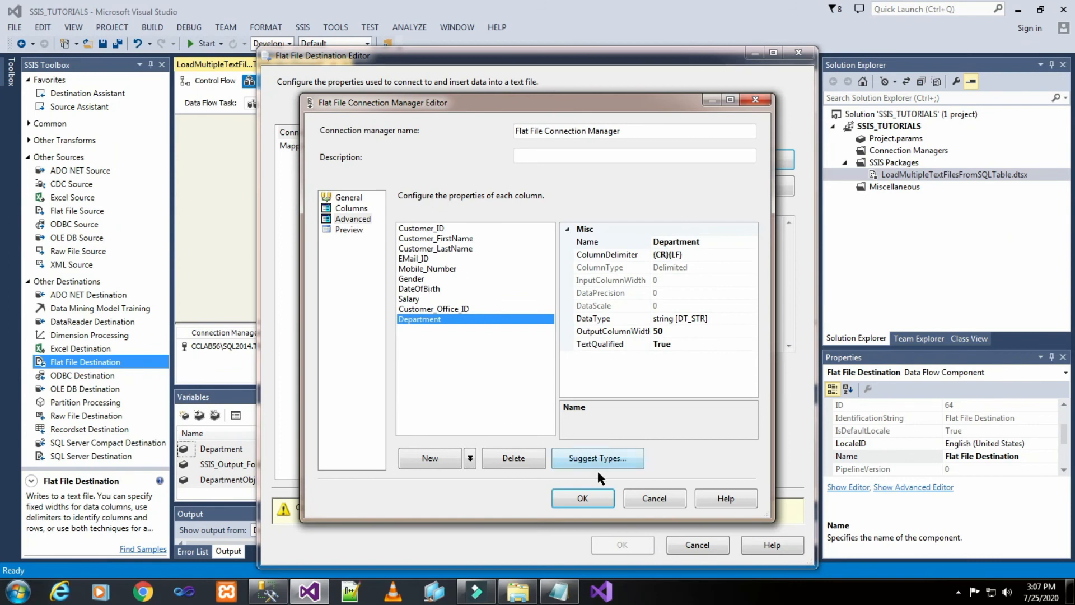
left_click(585, 498)
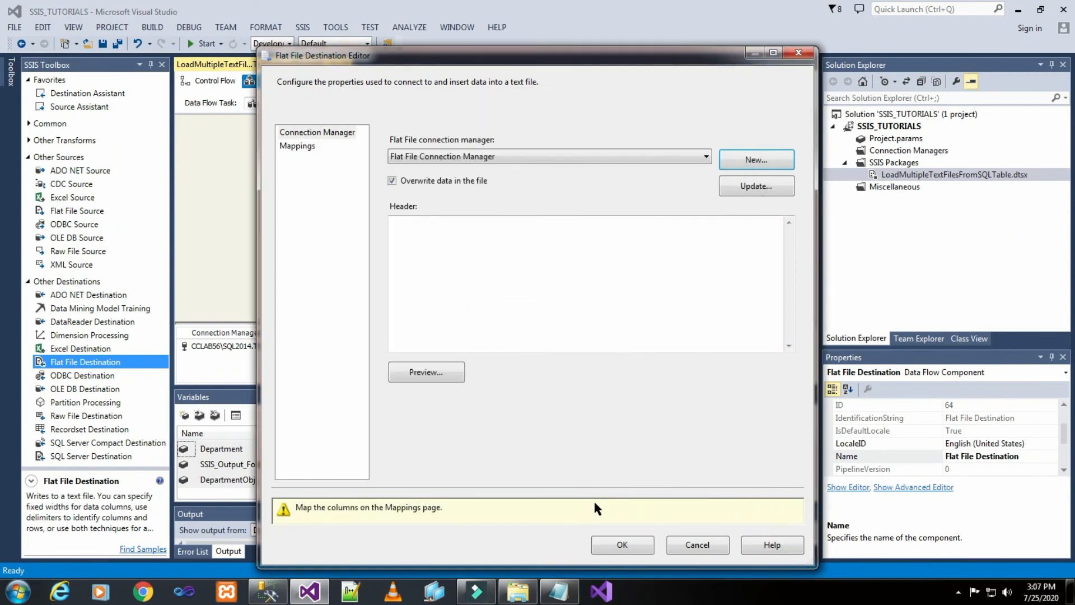
- Map the input columns to the matching flat file columns and save the Flat File Destination
left_click(304, 147)
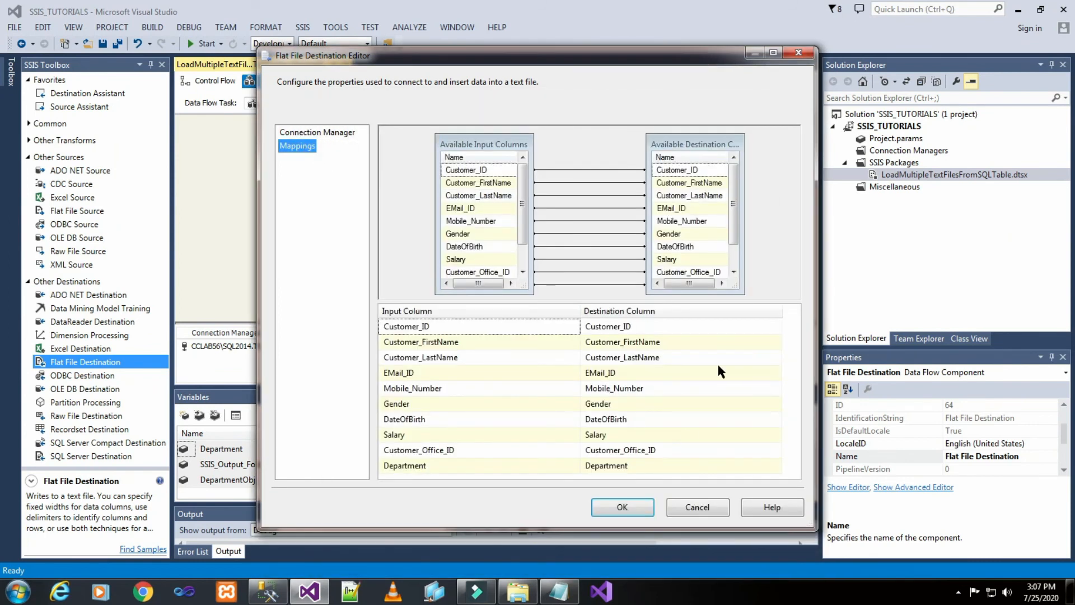
left_click(635, 508)
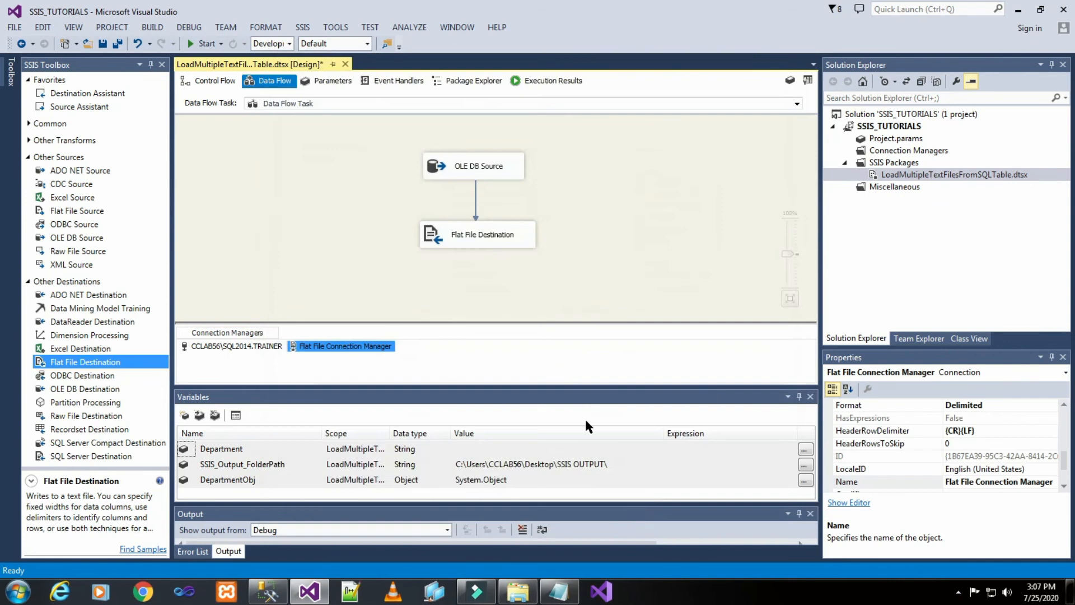
left_click(603, 220)
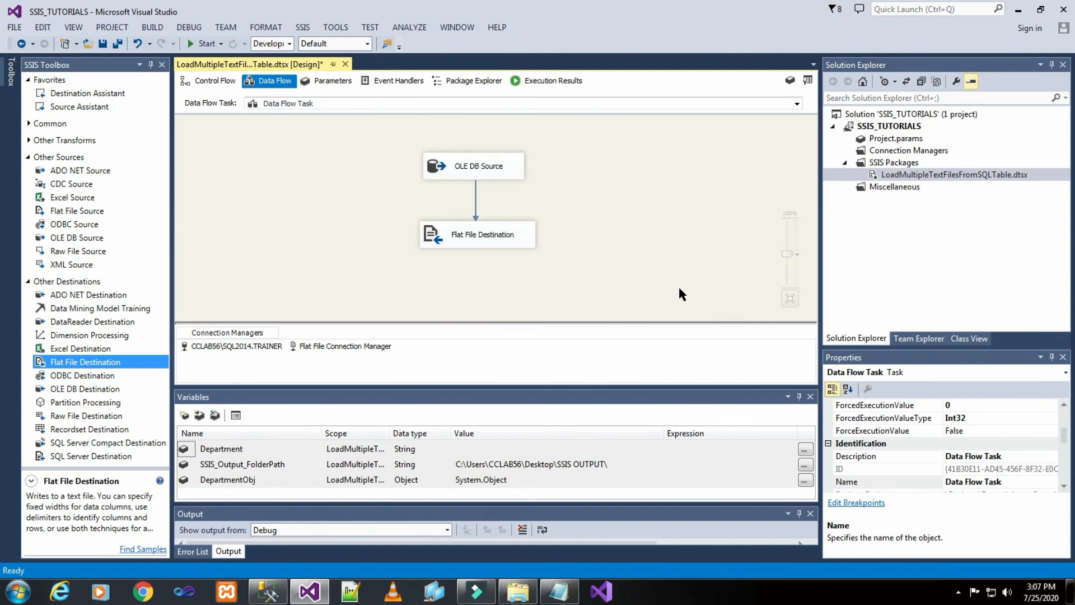
- Add a property expression for ConnectionString to the Flat File Connection Manager
right_click(359, 347)
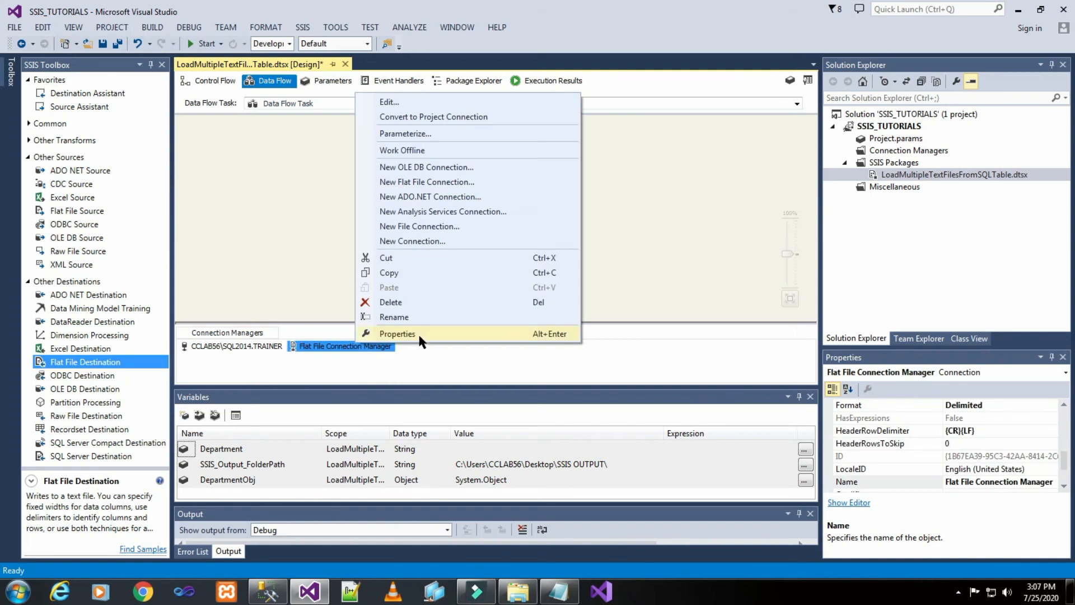
left_click(397, 333)
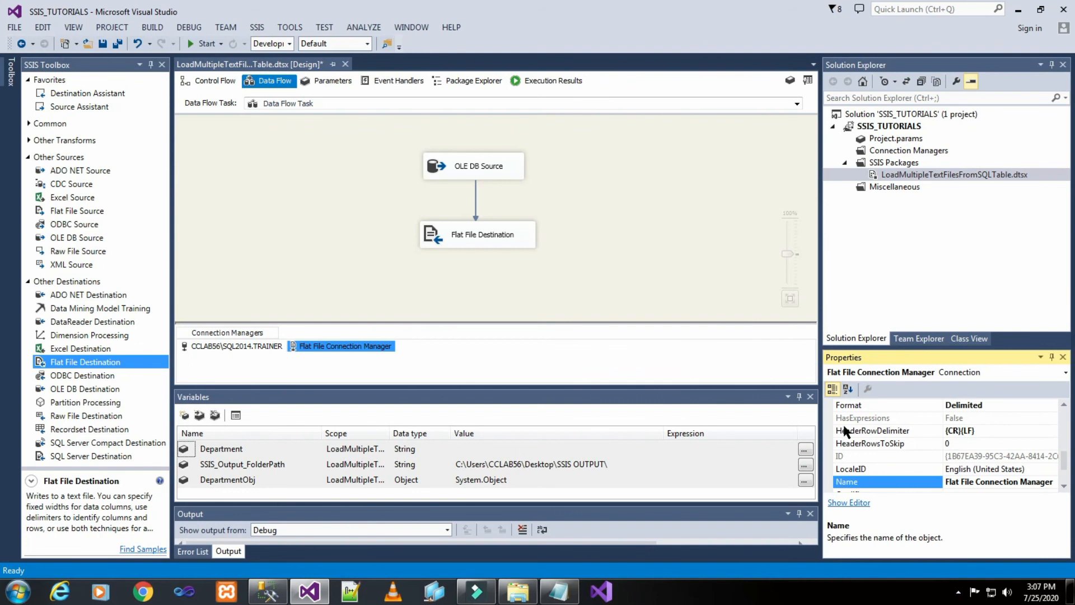
scroll(847, 473, "up", 2)
left_click(830, 457)
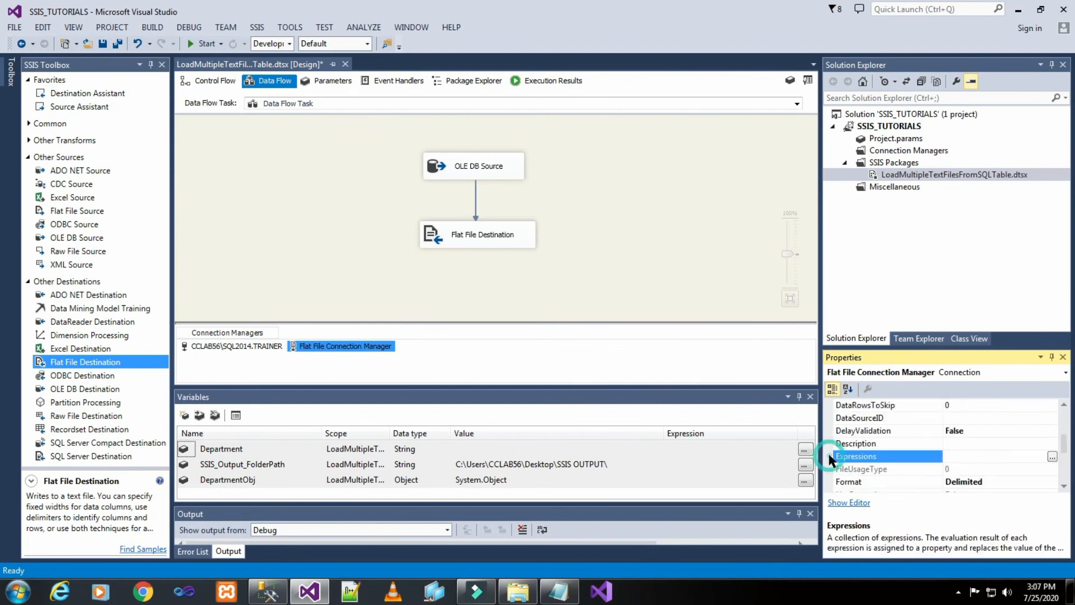
left_click(1056, 457)
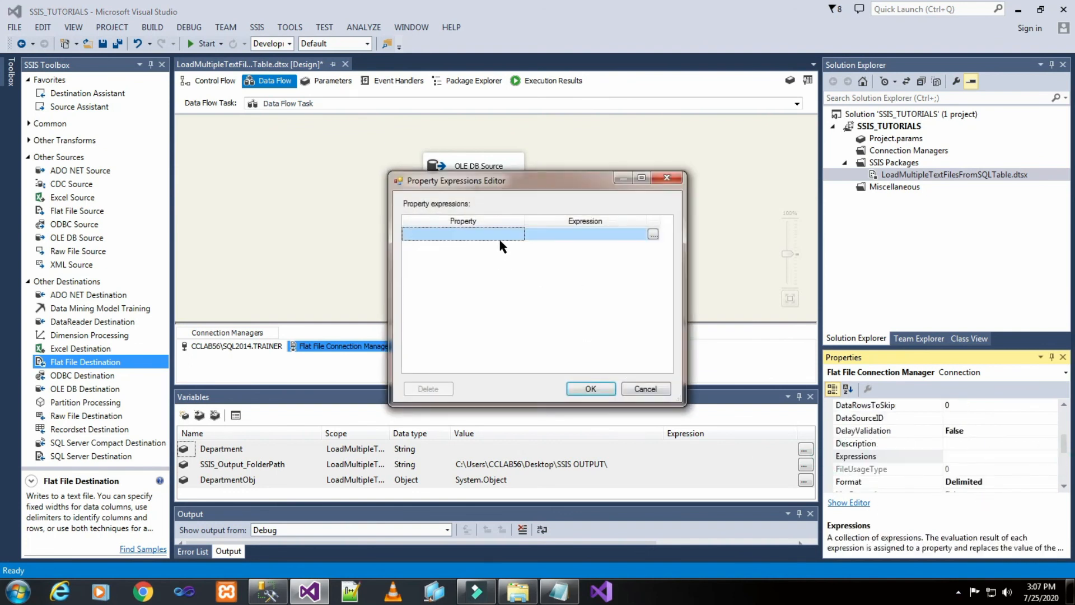
left_click(499, 241)
left_click(518, 235)
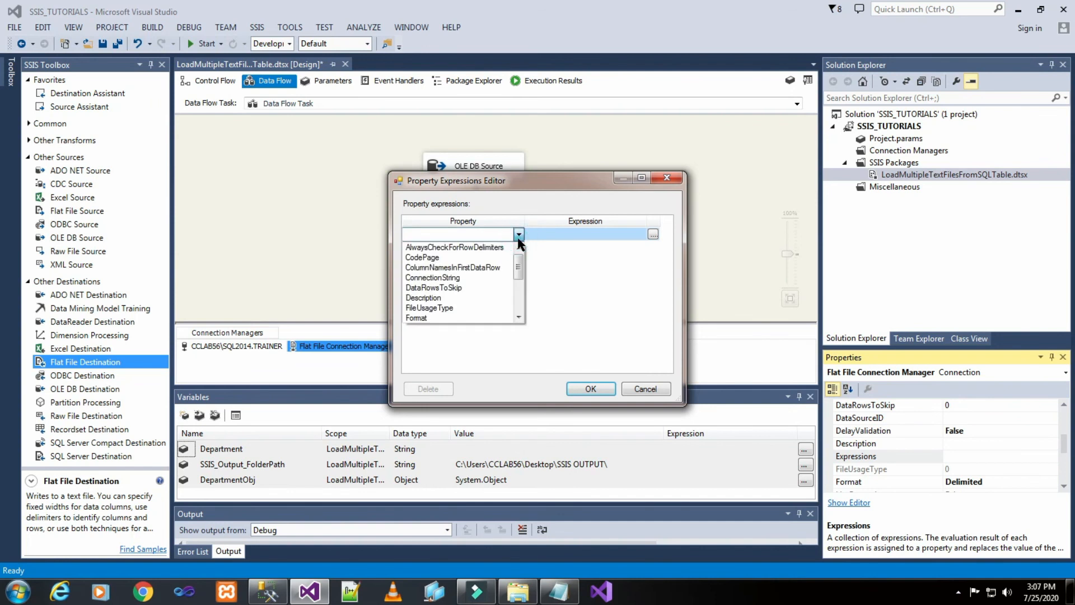
left_click(507, 277)
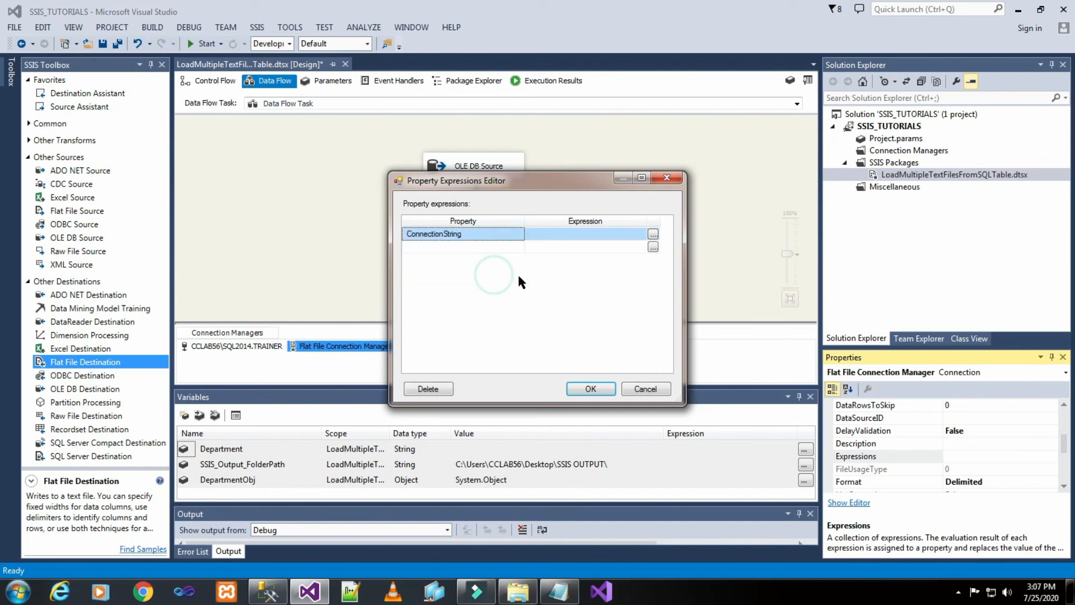
- Build the ConnectionString expression as @[User::SSIS_Output_FolderPath]+"Customer_01_" and evaluate it
left_click(653, 233)
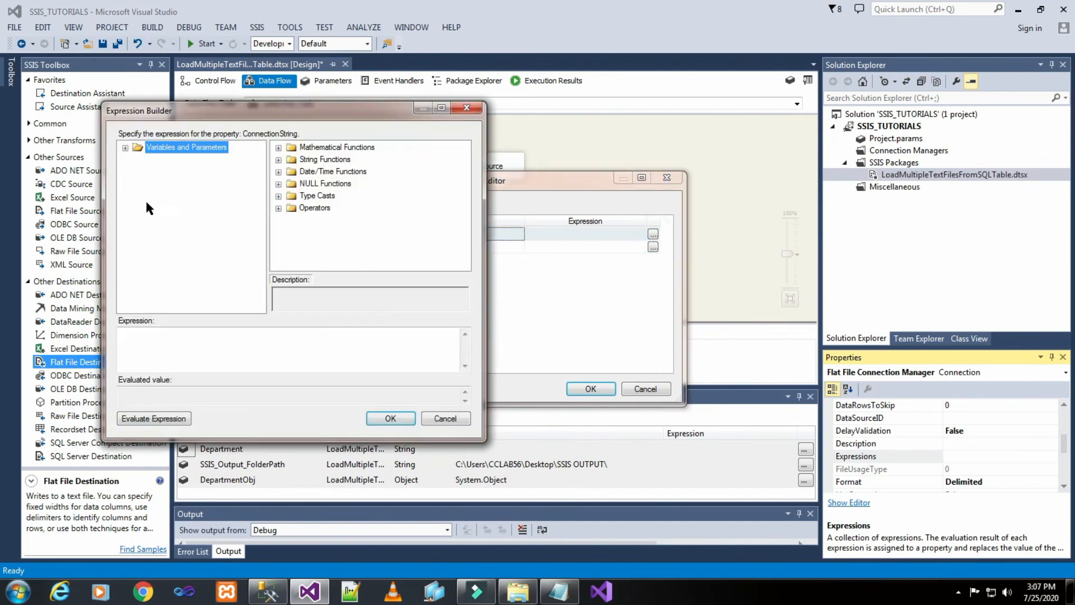
left_click(125, 148)
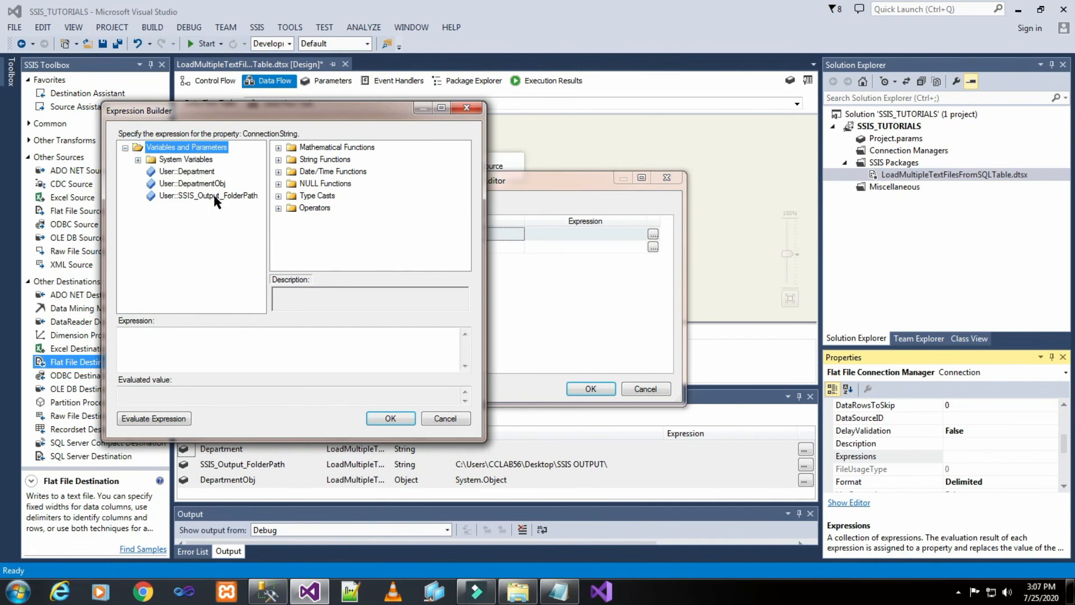
left_click_drag(217, 196, 204, 336)
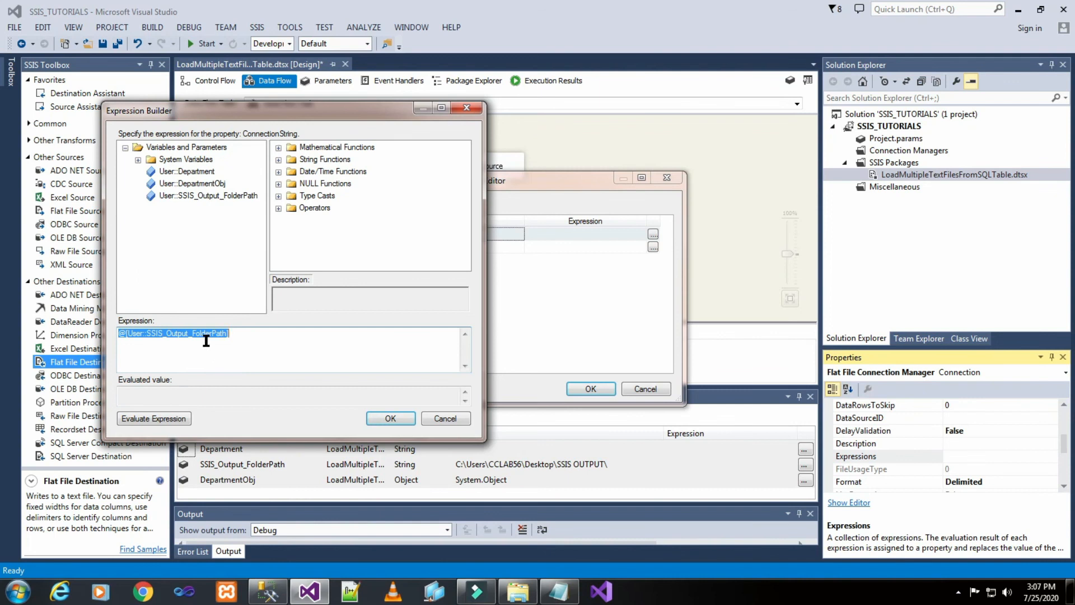
left_click(179, 420)
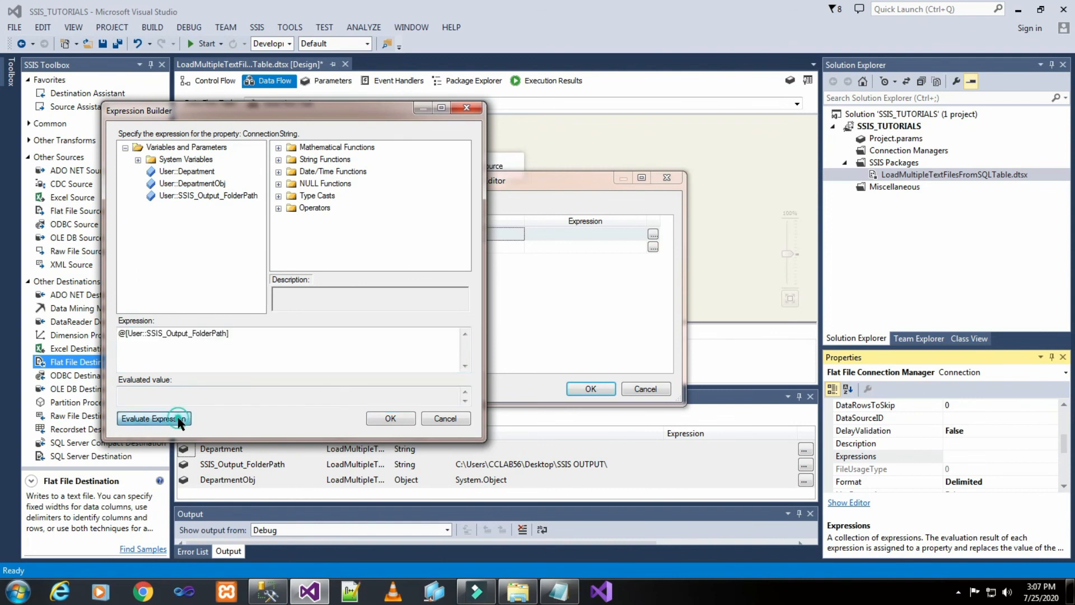
left_click(247, 337)
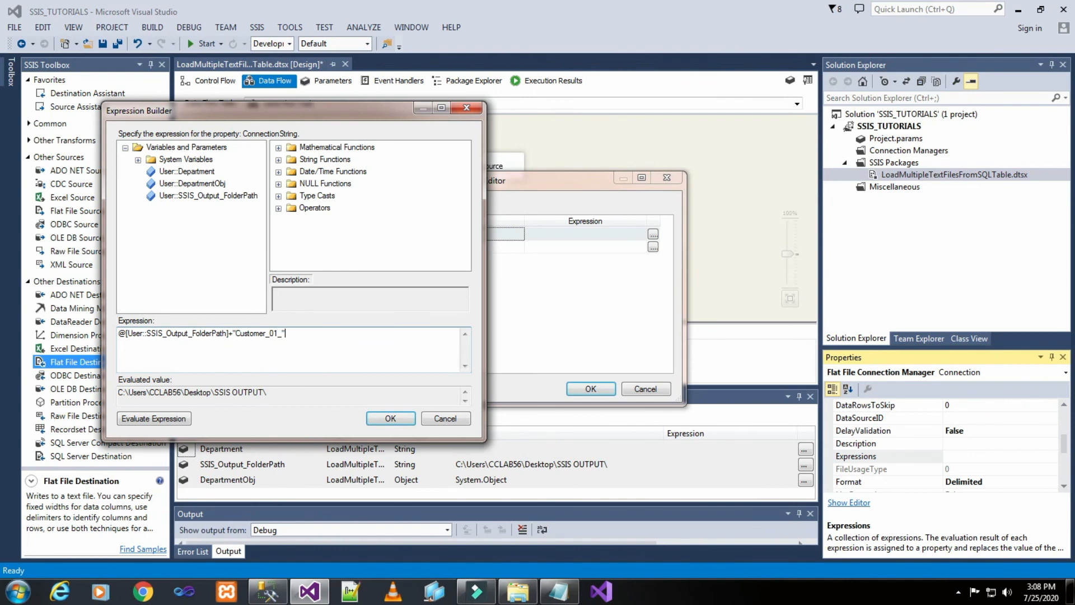
left_click(161, 420)
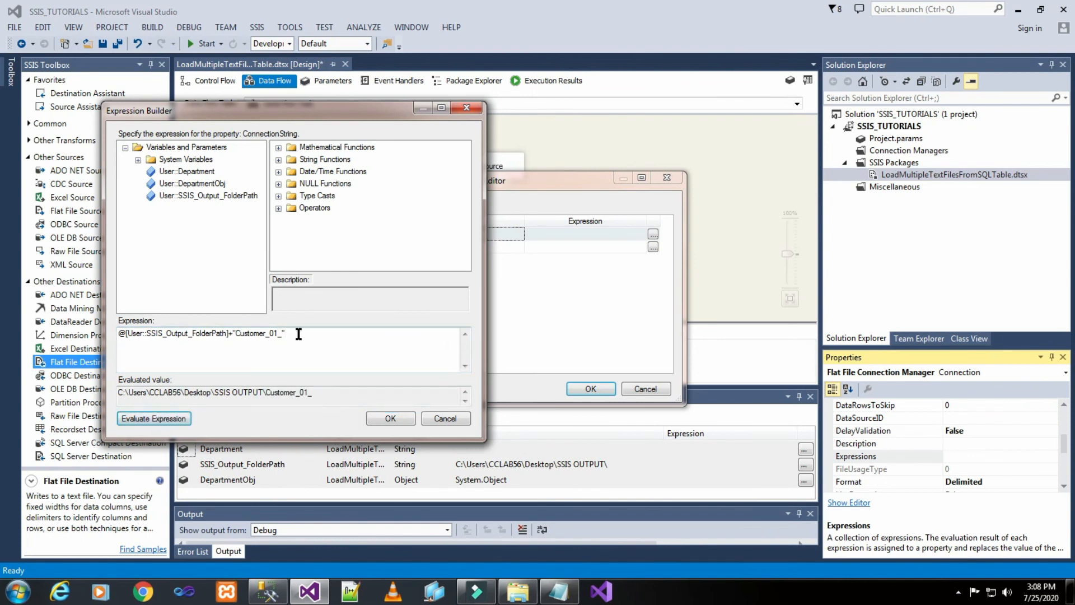
- Check the table name in SQL Server Management Studio, then in Visual Studio append + @[User::Department] to the expression and evaluate it
left_click(298, 333)
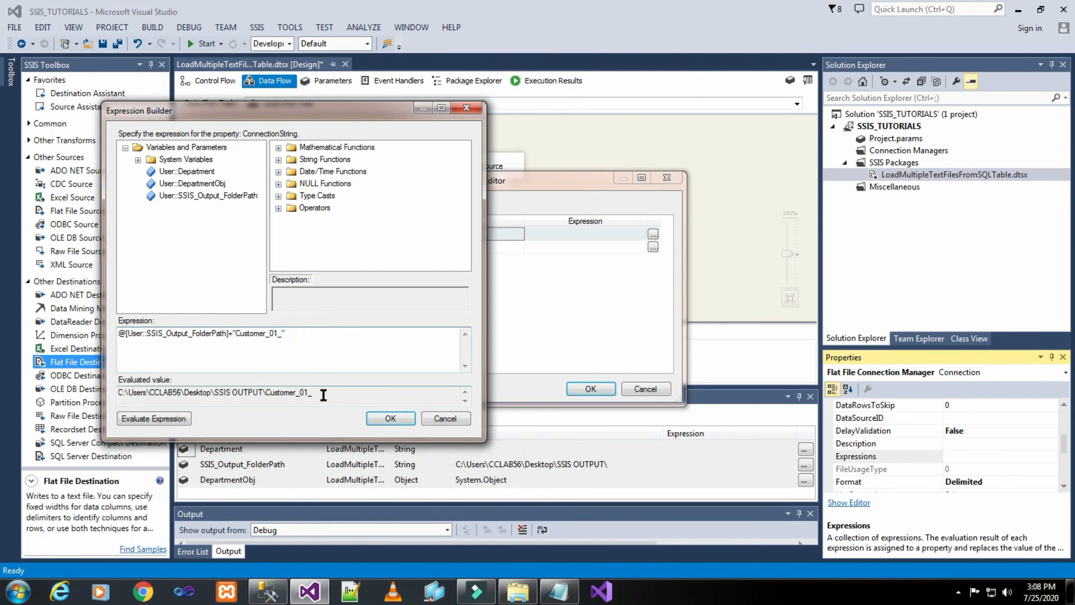
left_click(268, 591)
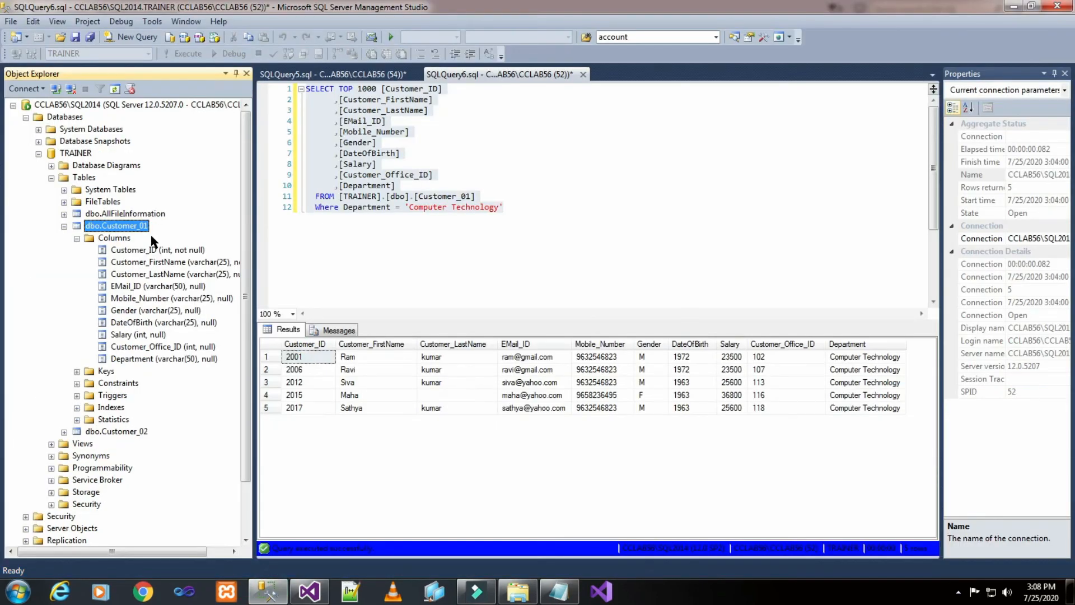
left_click(309, 593)
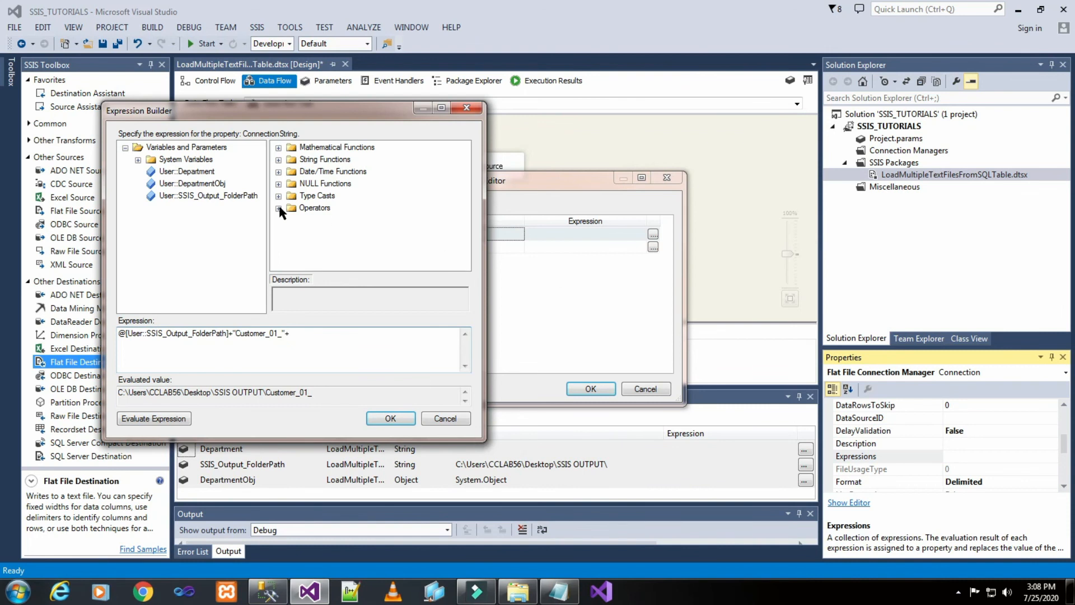
left_click_drag(192, 171, 319, 334)
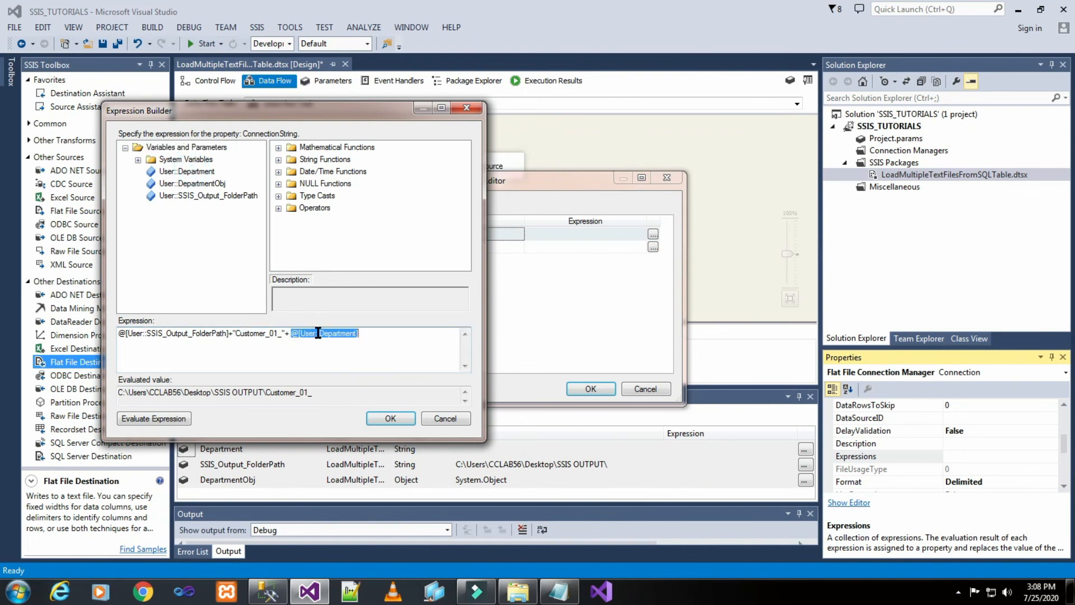
left_click(176, 421)
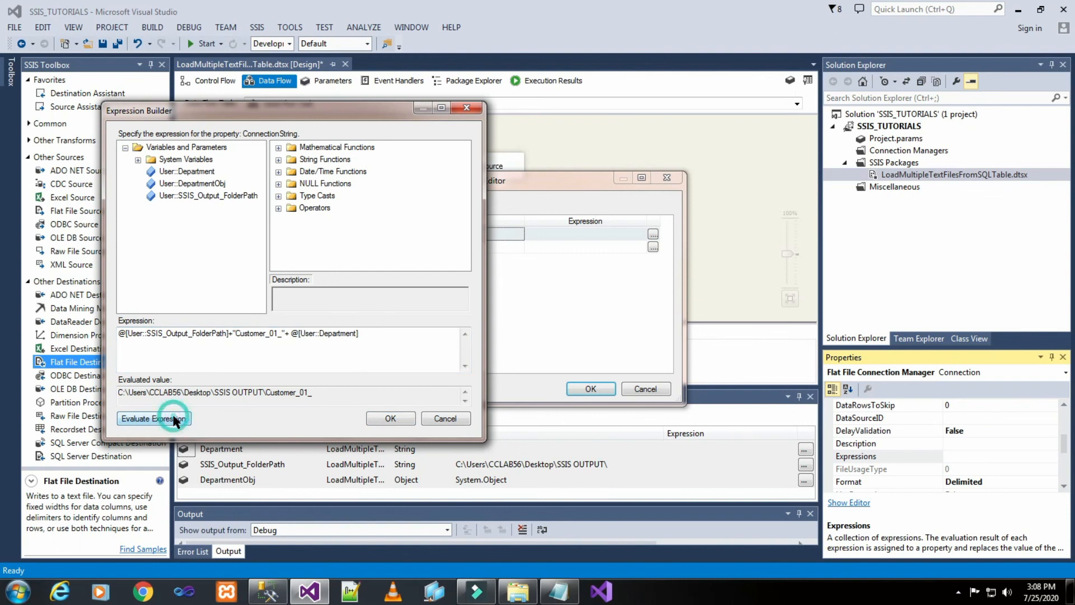
- Append +".txt" to the ConnectionString expression, evaluate it, and save the property expression
left_click(379, 331)
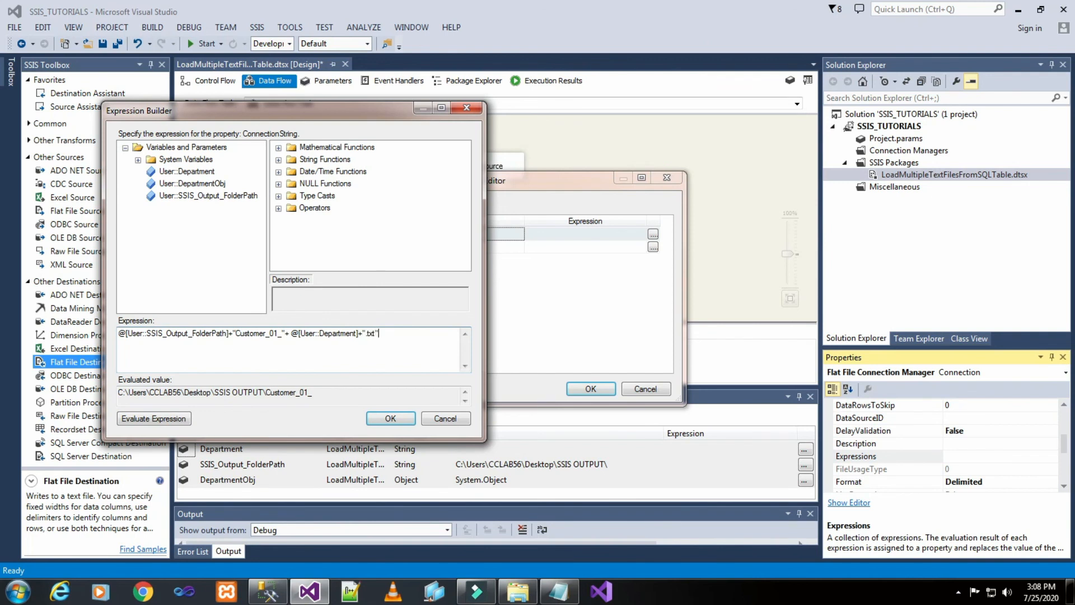
left_click(178, 419)
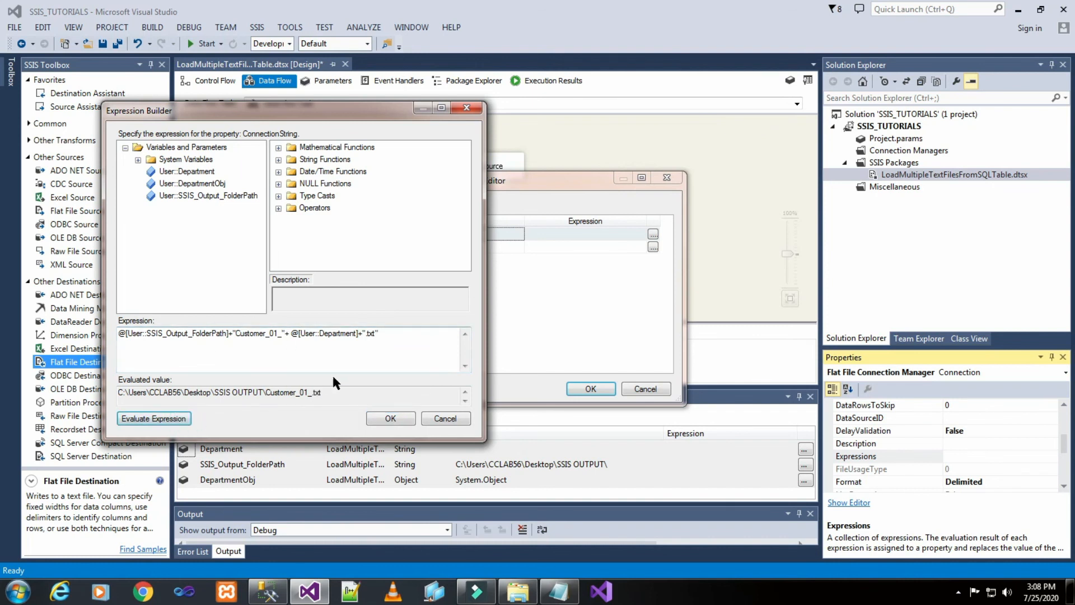
left_click(378, 419)
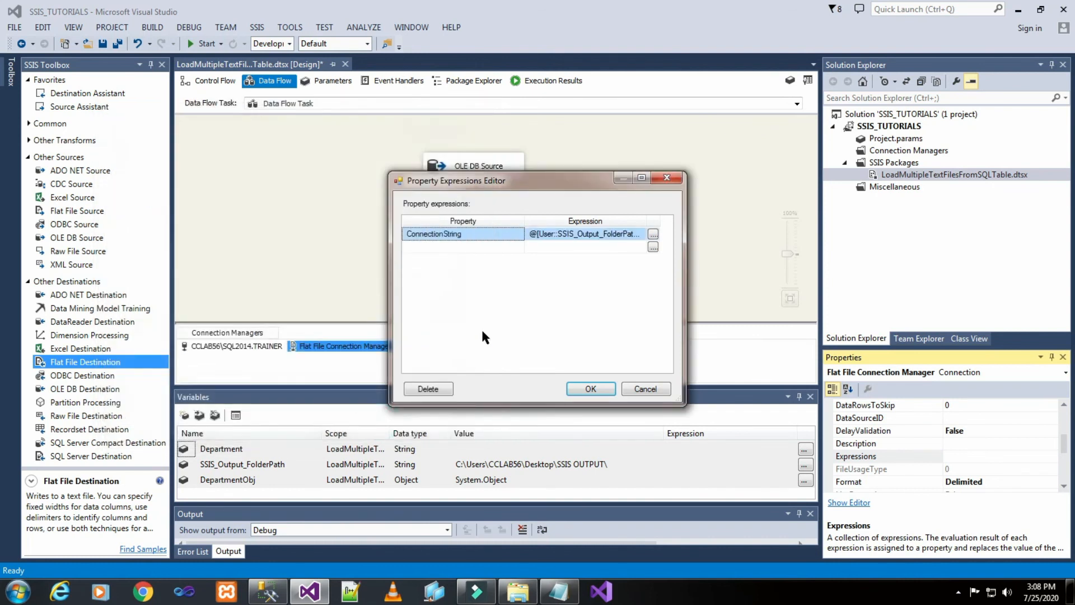
left_click(592, 391)
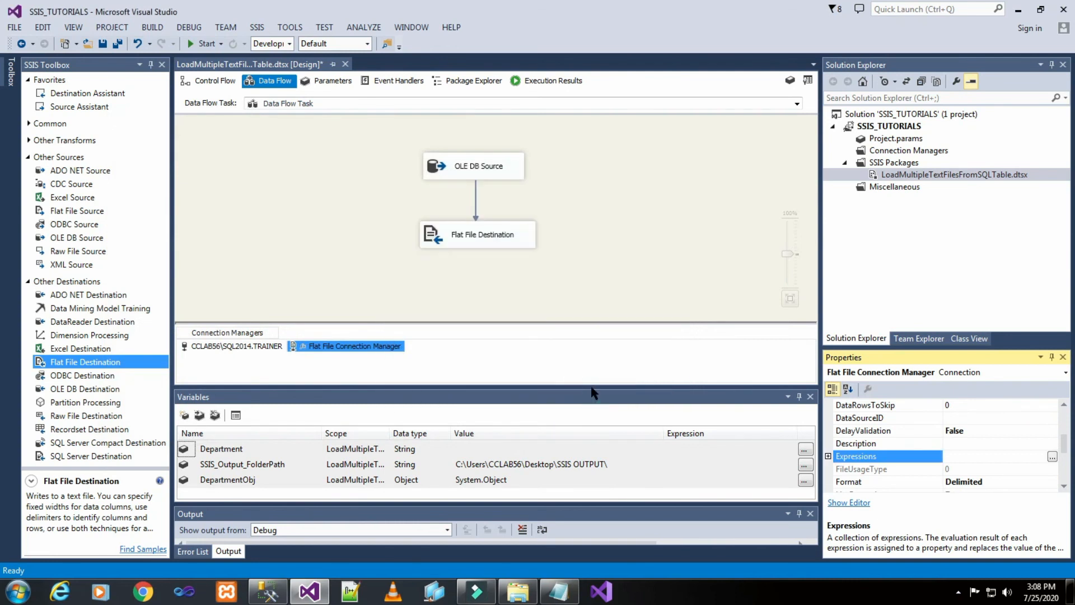
- Return to the package's control flow and save all project files
left_click(614, 238)
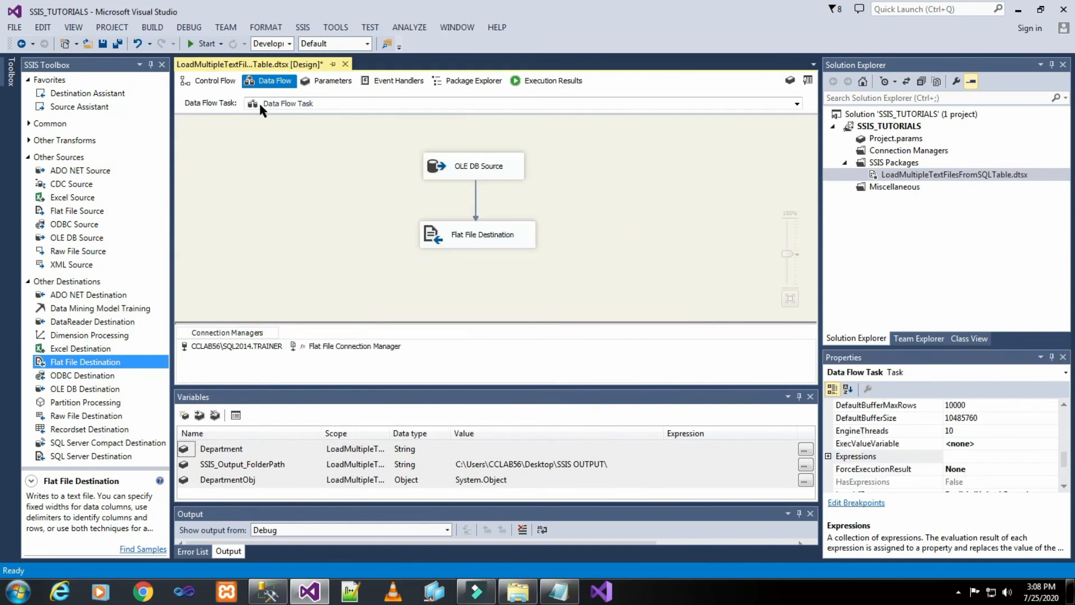
left_click(210, 80)
left_click(700, 189)
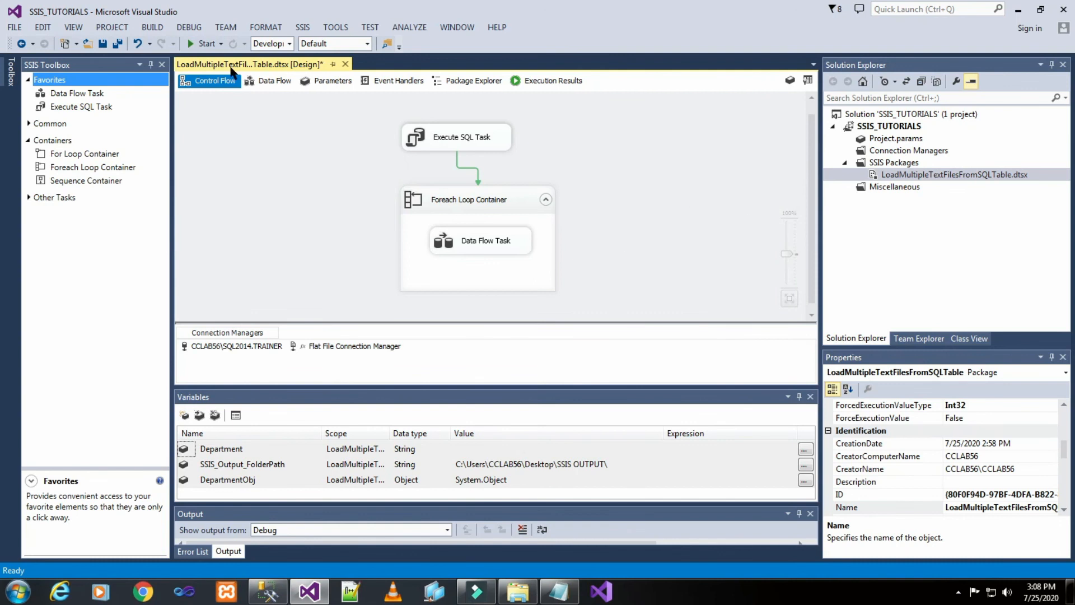
left_click(117, 44)
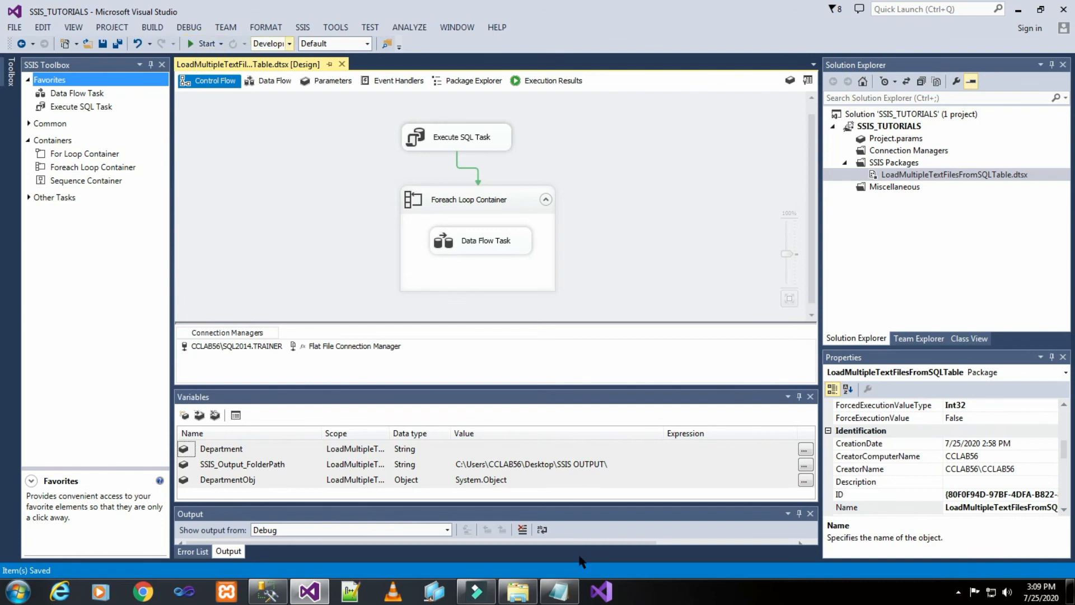
- Check the contents and full path of the SSIS OUTPUT folder in Windows Explorer before running the package
left_click(515, 591)
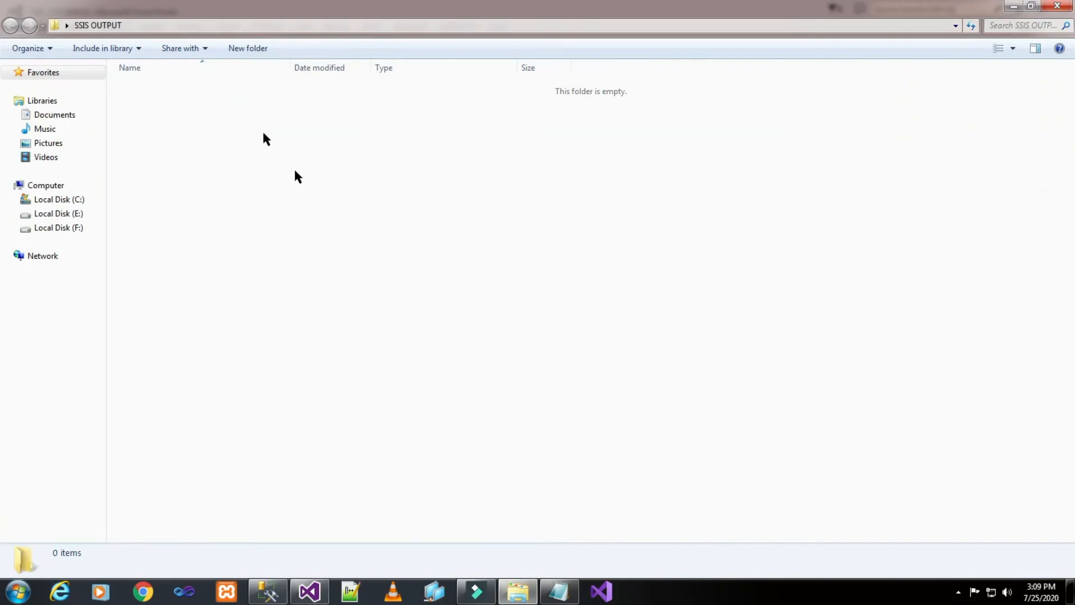
left_click(1030, 5)
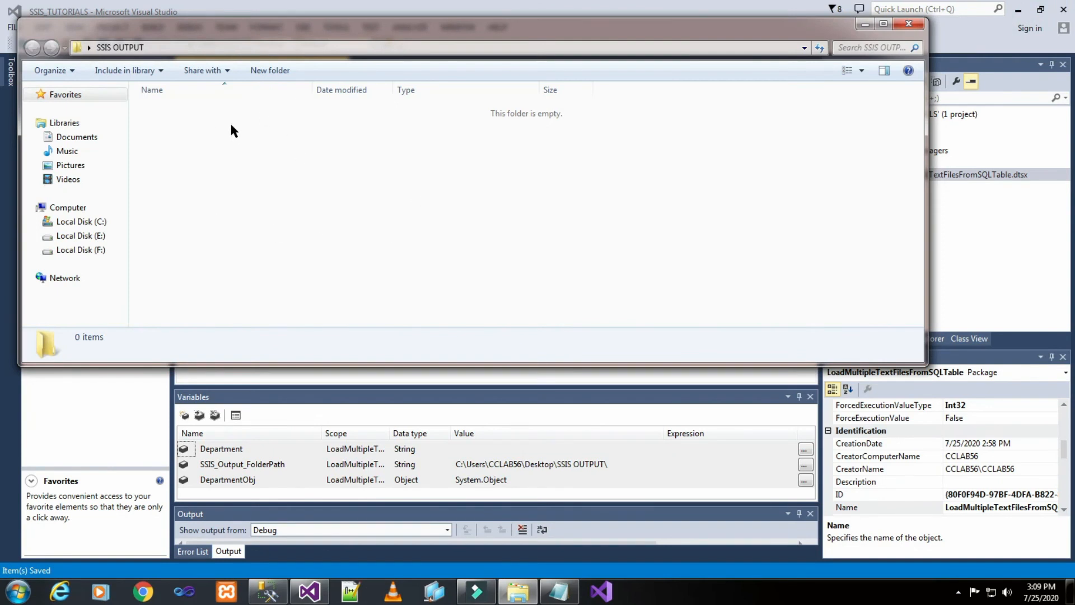
left_click(246, 47)
left_click(267, 46)
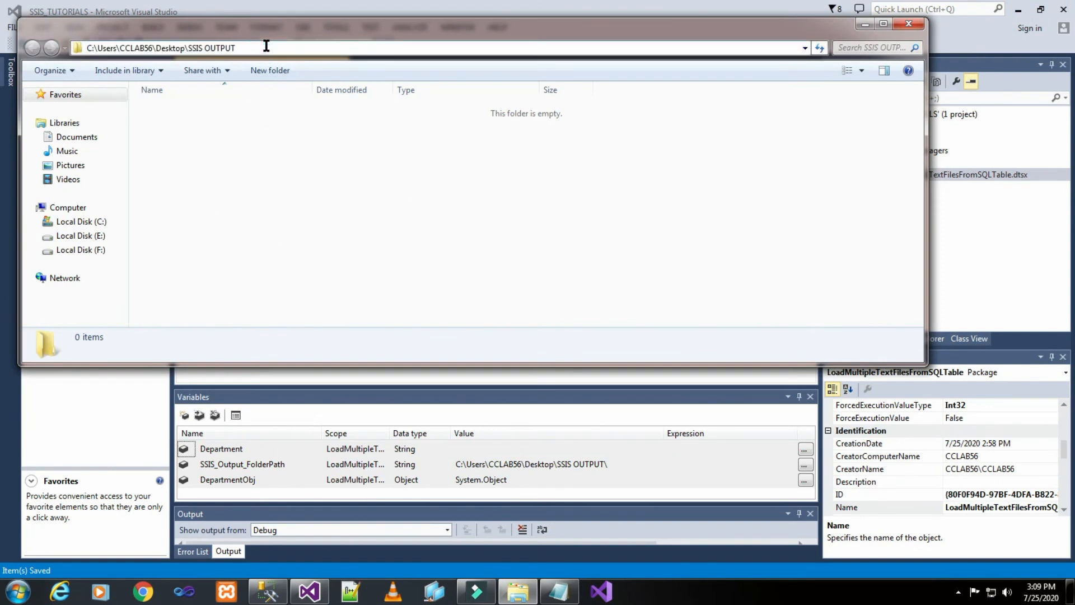
key("Escape")
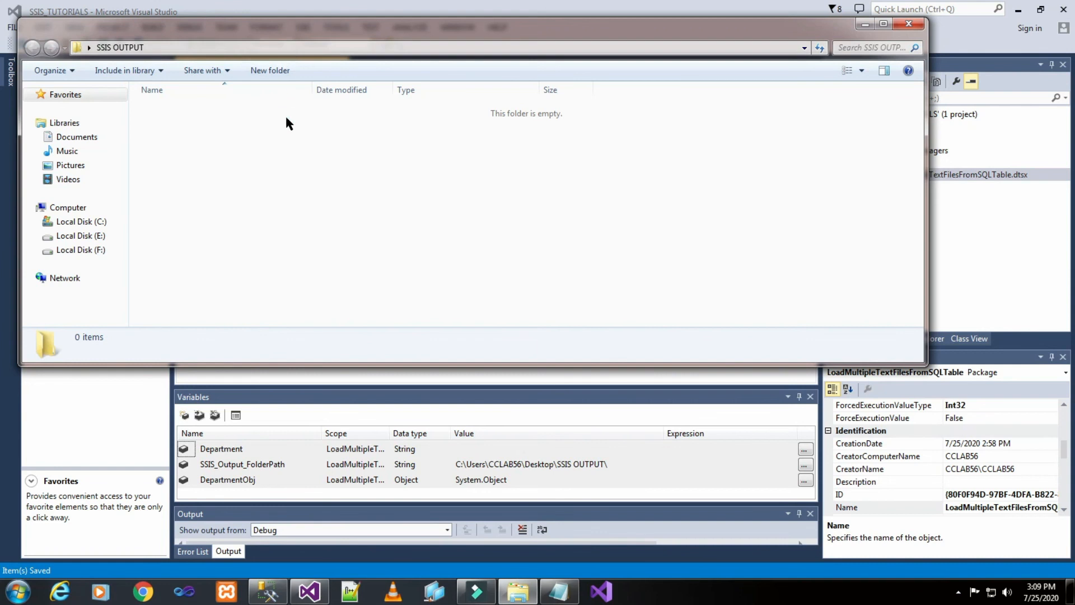
left_click(286, 117)
left_click(280, 52)
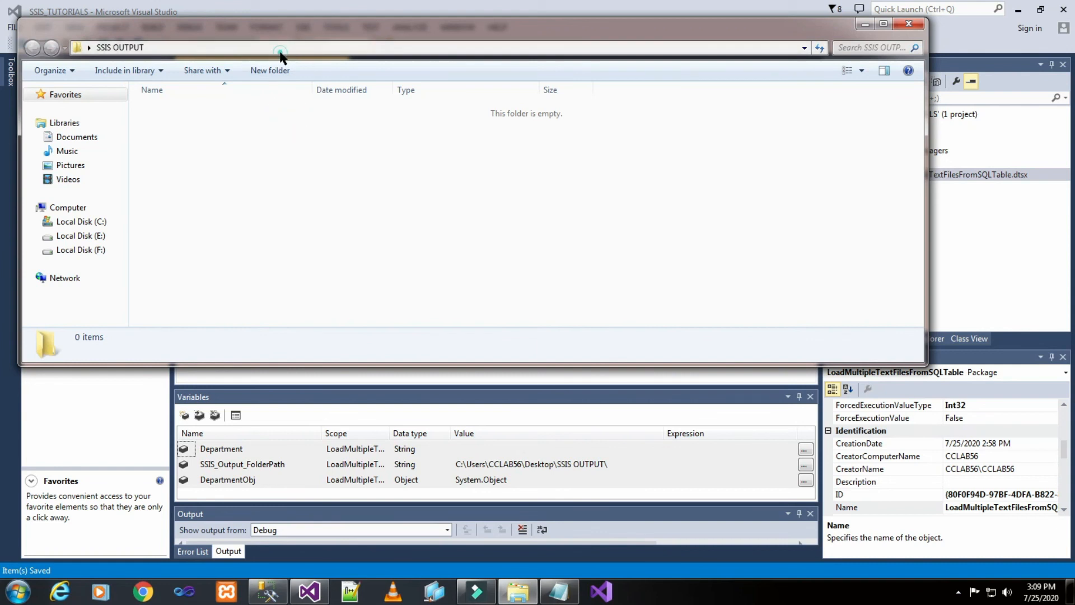
left_click(335, 120)
- Switch to Visual Studio, run the package, and open the Data Flow Task to inspect its execution
left_click(306, 596)
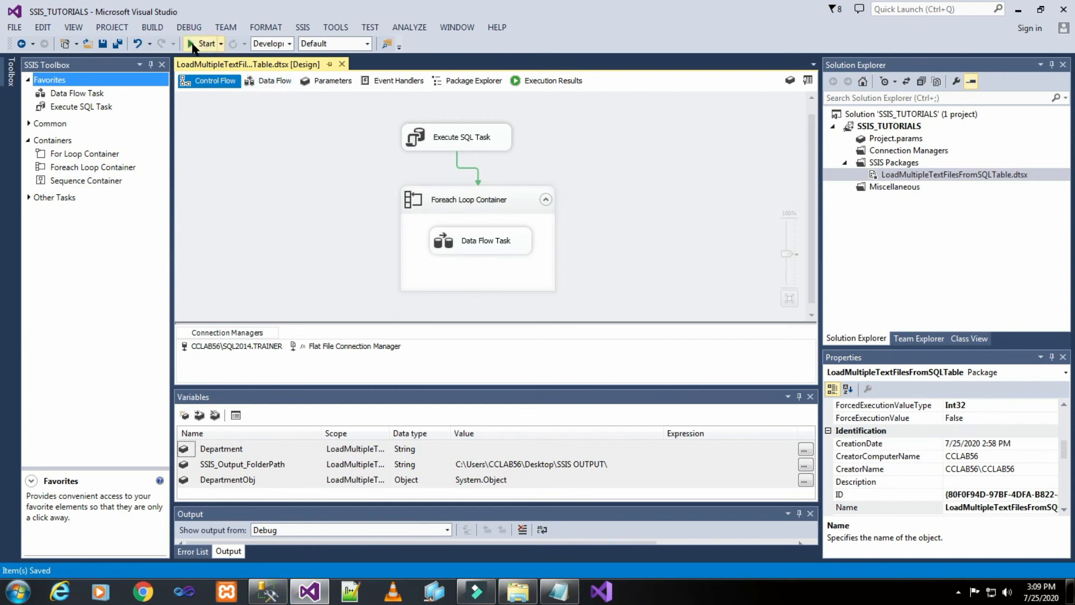
left_click(197, 43)
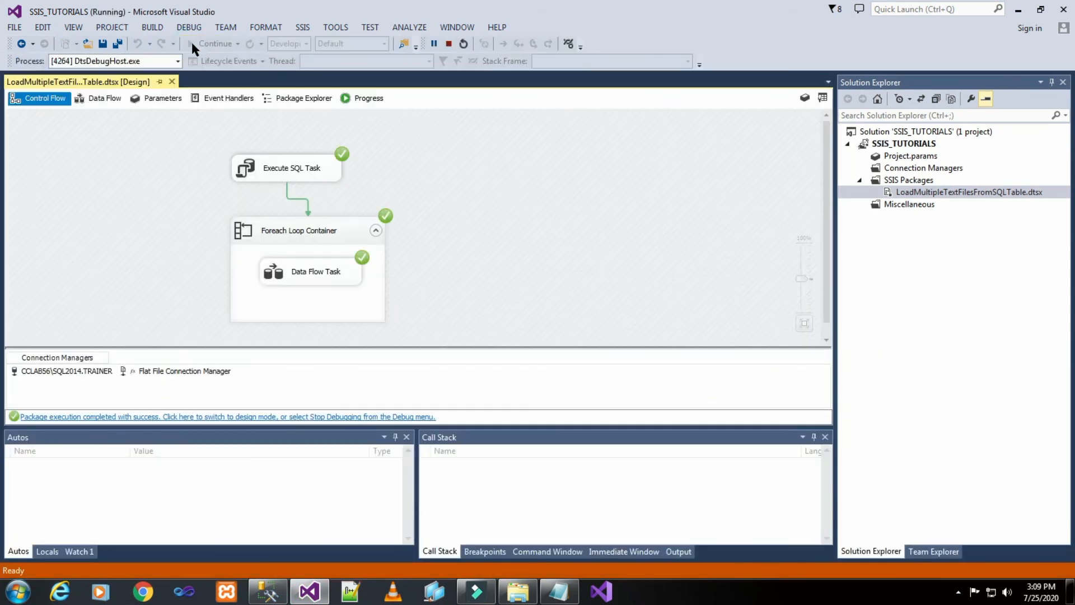
double_click(320, 279)
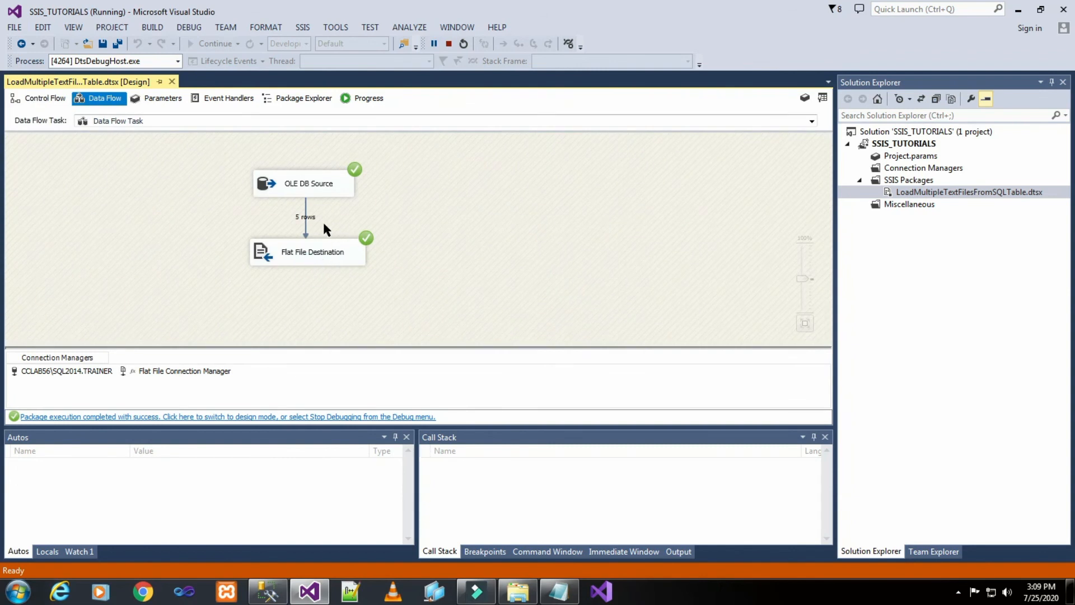
- Stop debugging the package and open the exported Customer_01_Computer Technology text file from the SSIS OUTPUT folder
left_click(448, 43)
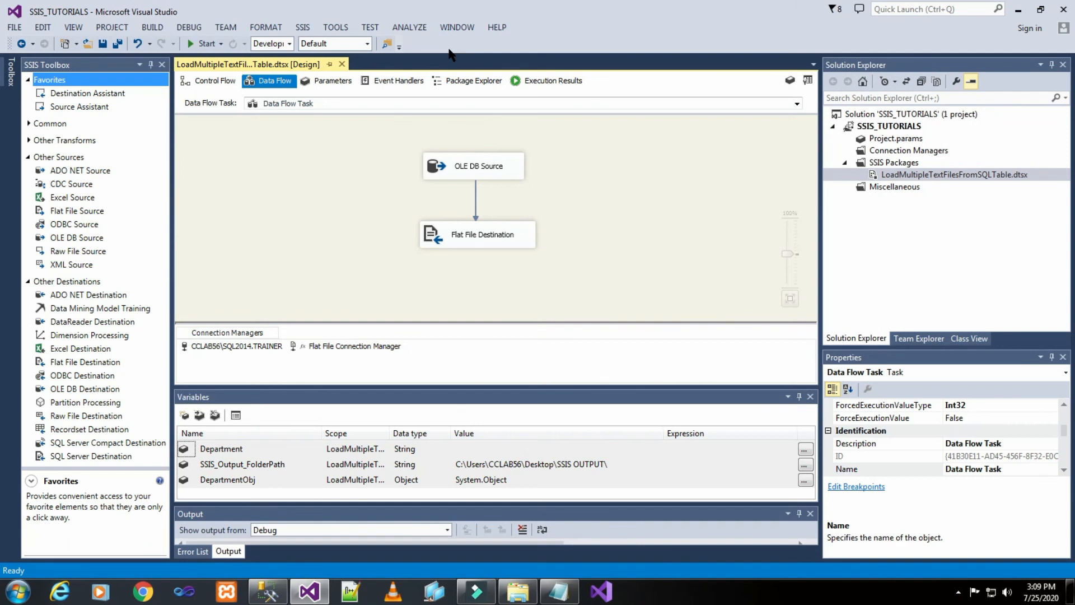
left_click(514, 594)
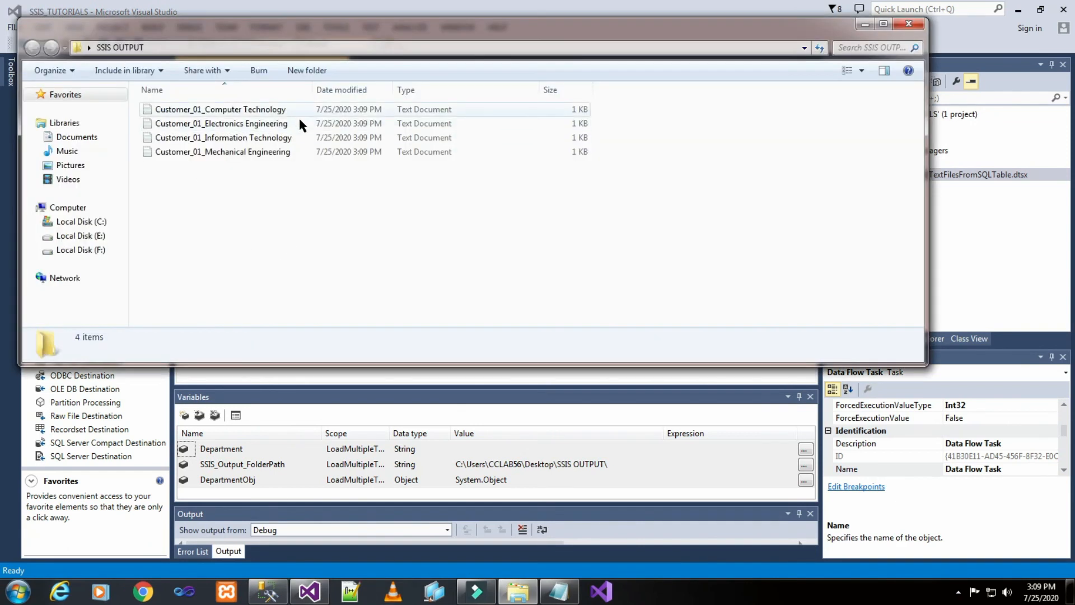
double_click(262, 110)
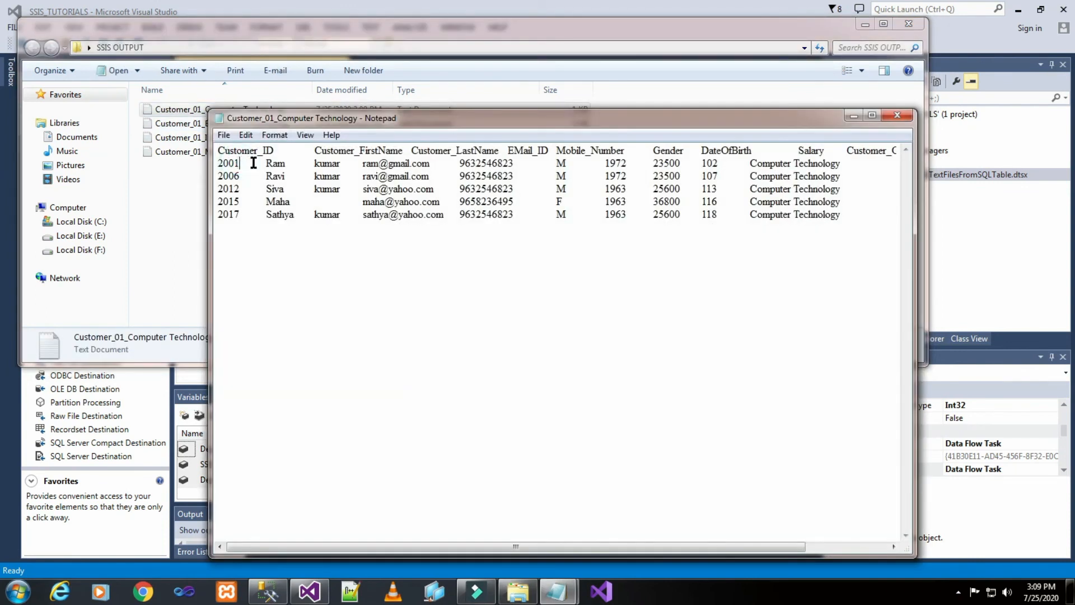
- Compare the Computer Technology file's rows with the filtered query results in SQL Server Management Studio, and review the distinct department list
left_click_drag(240, 164, 315, 164)
left_click(425, 281)
key("alt+Tab")
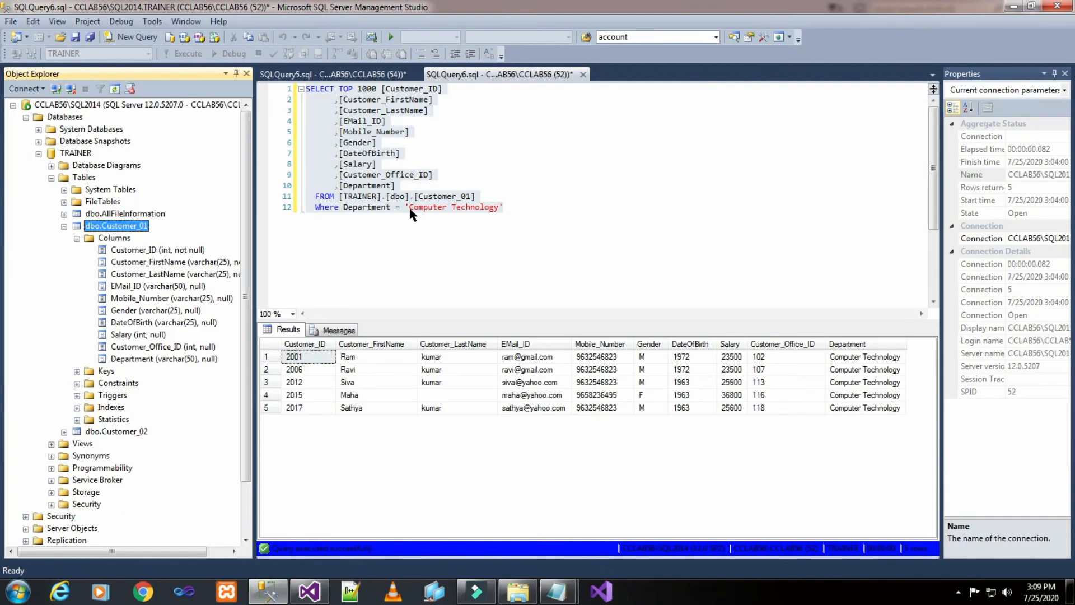
left_click(353, 70)
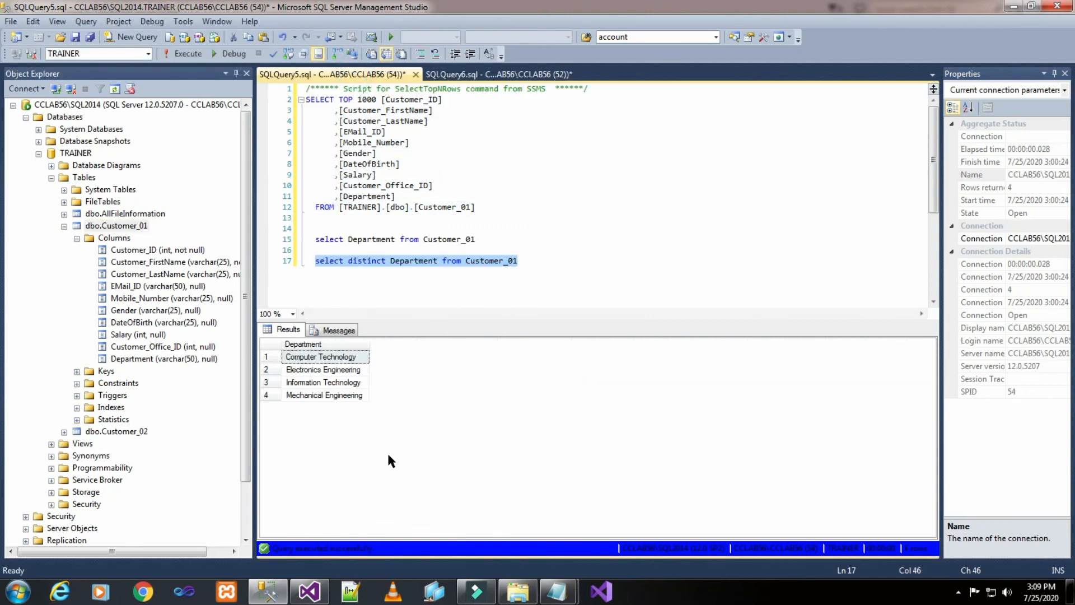
- Return to the SSIS OUTPUT folder and inspect the exported Electronics Engineering, Information Technology and Mechanical Engineering text files
left_click(510, 588)
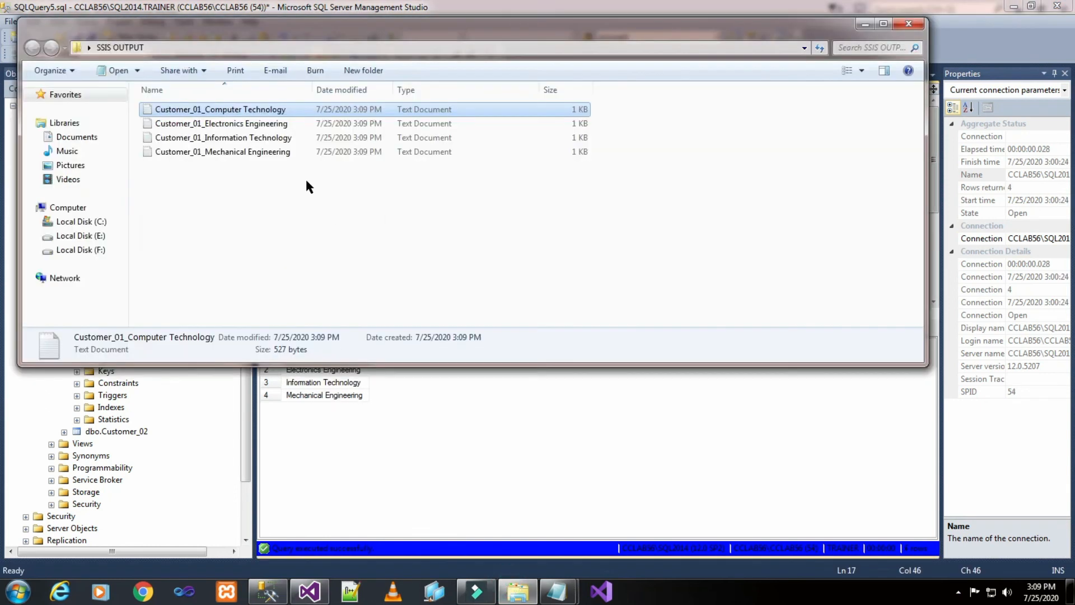
double_click(174, 124)
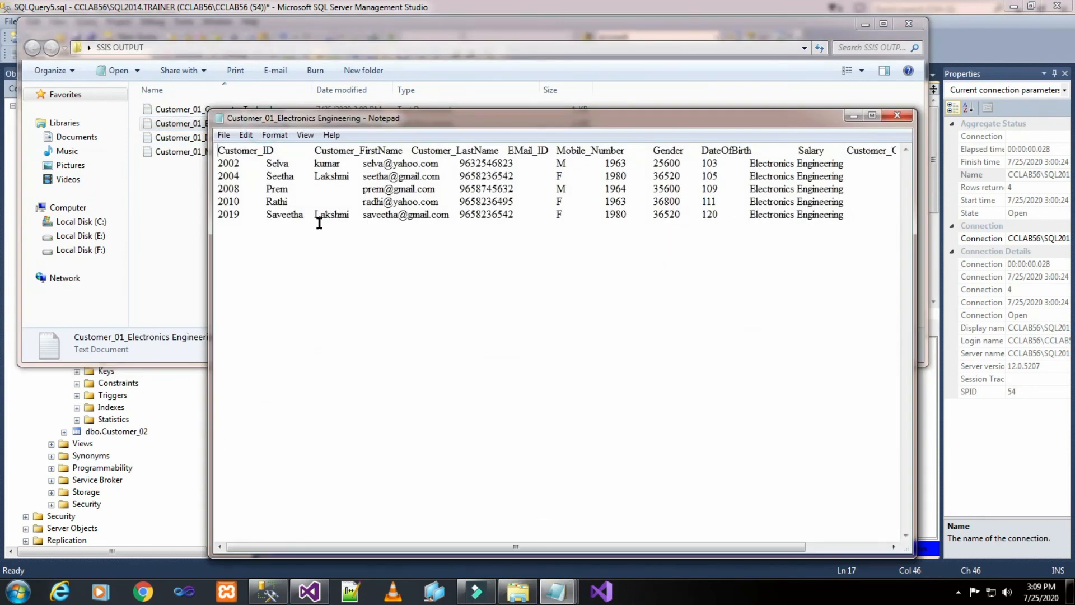
left_click(153, 240)
double_click(245, 137)
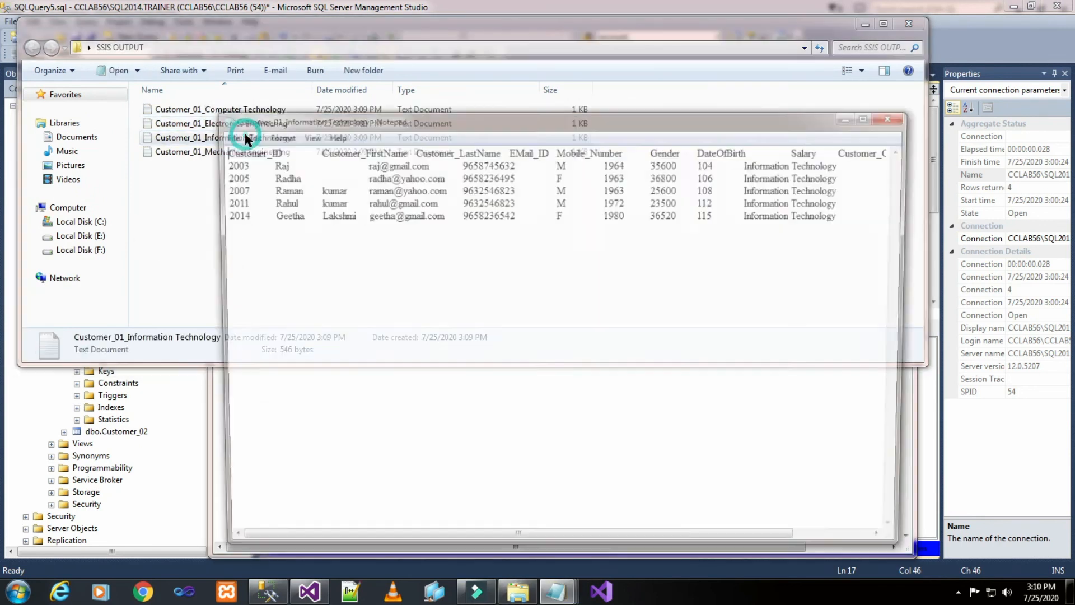
left_click(174, 233)
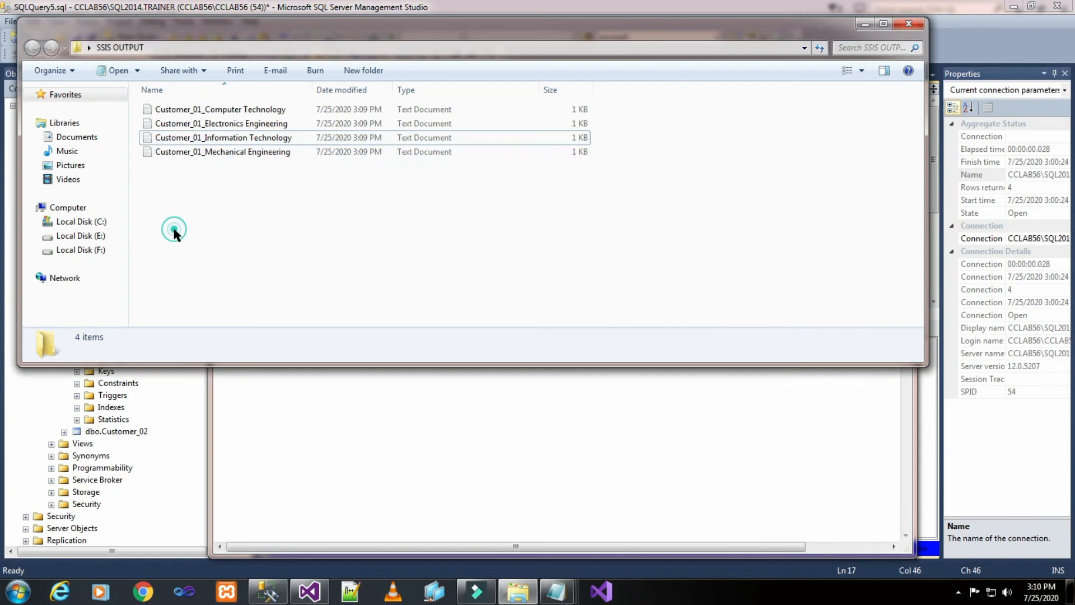
double_click(240, 152)
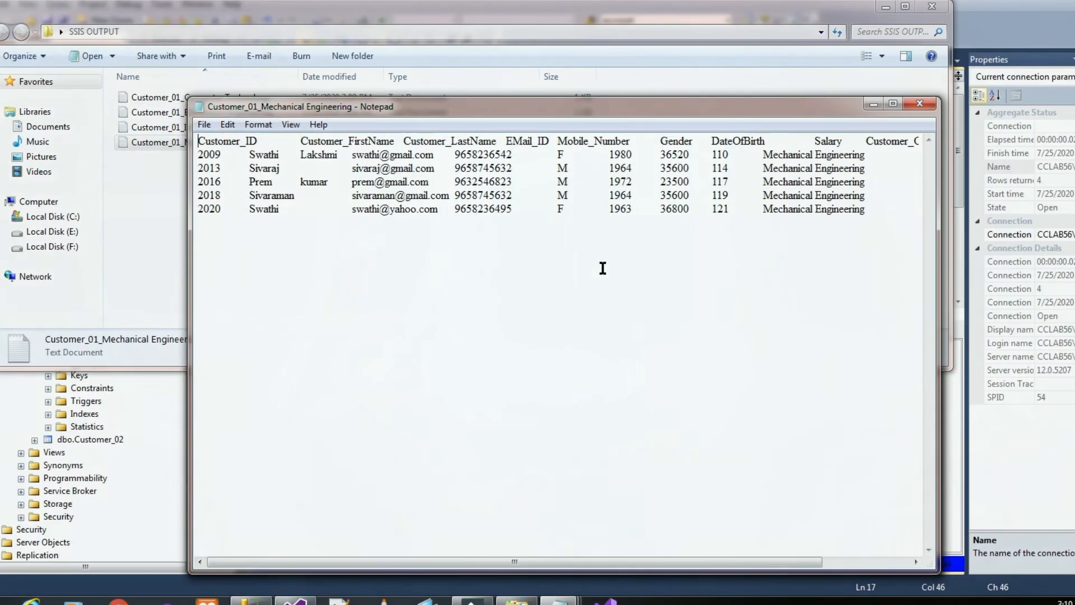